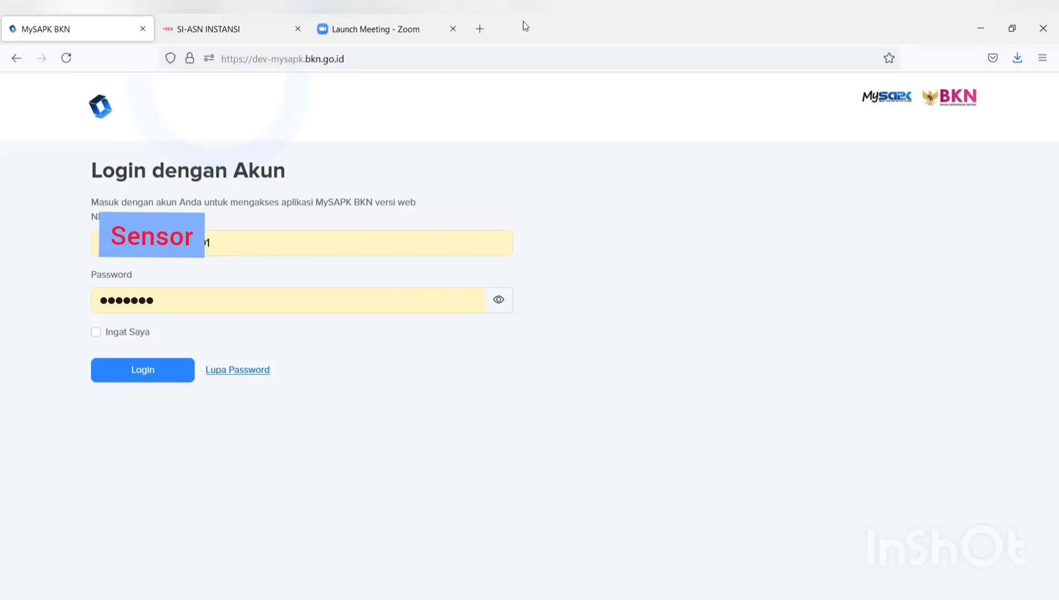
- Load the mysapk.bkn dashboard in a new tab, then submit the dev-mysapk login
left_click(480, 28)
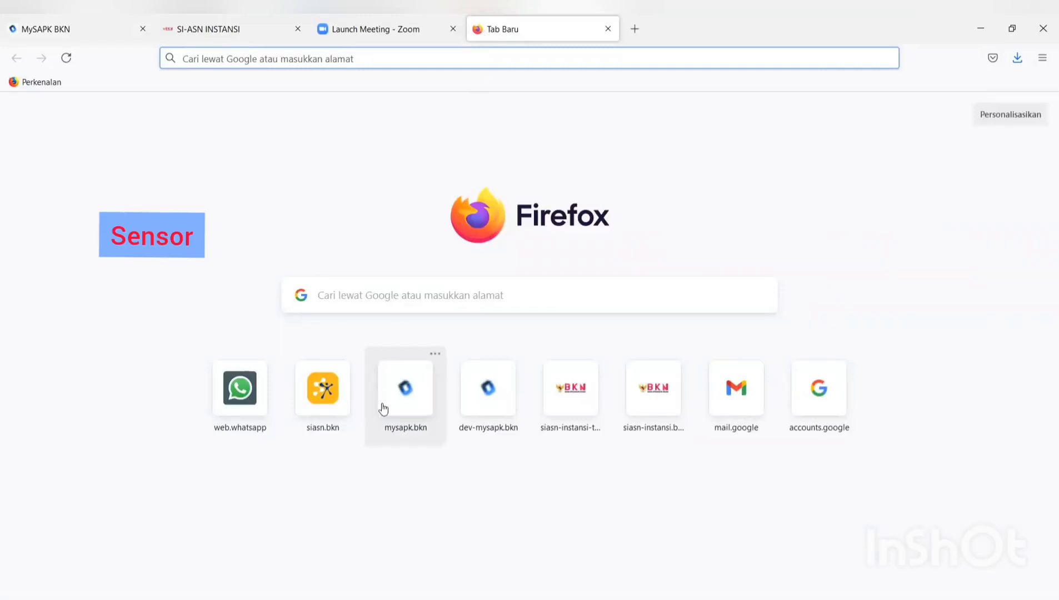
left_click(414, 410)
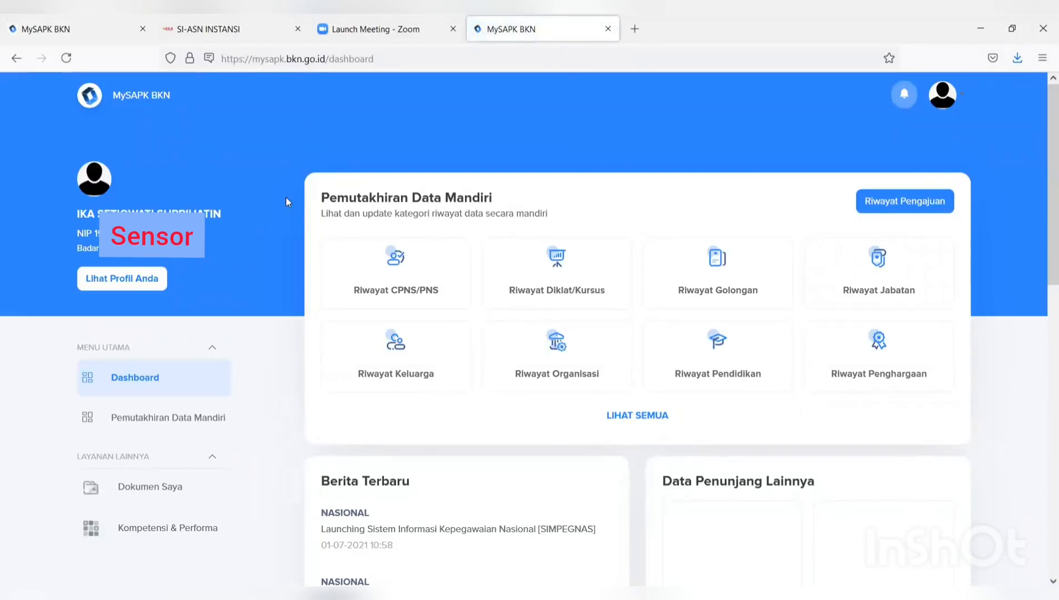
left_click(99, 32)
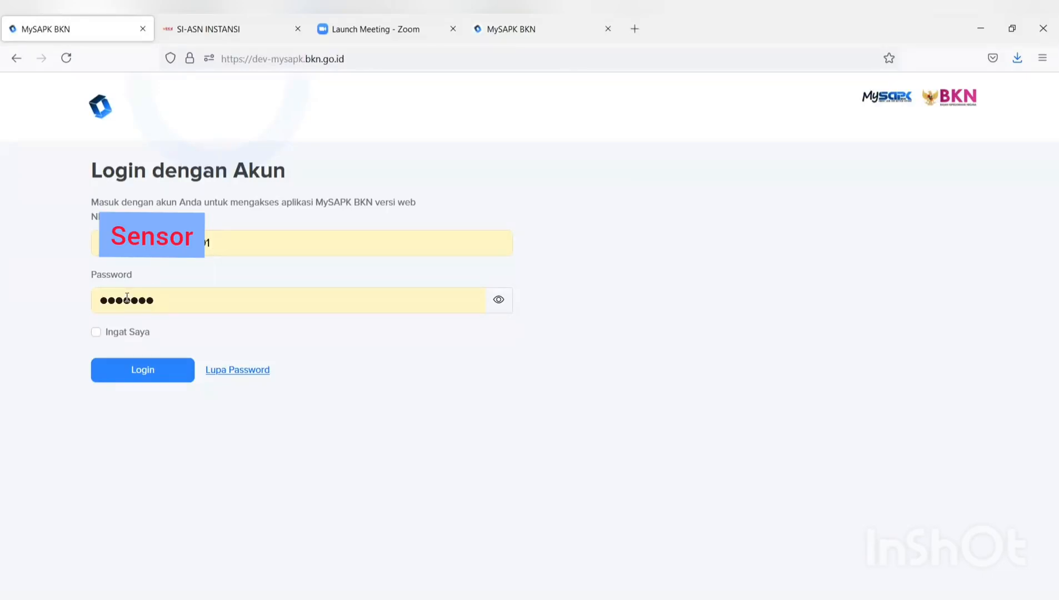
left_click(147, 377)
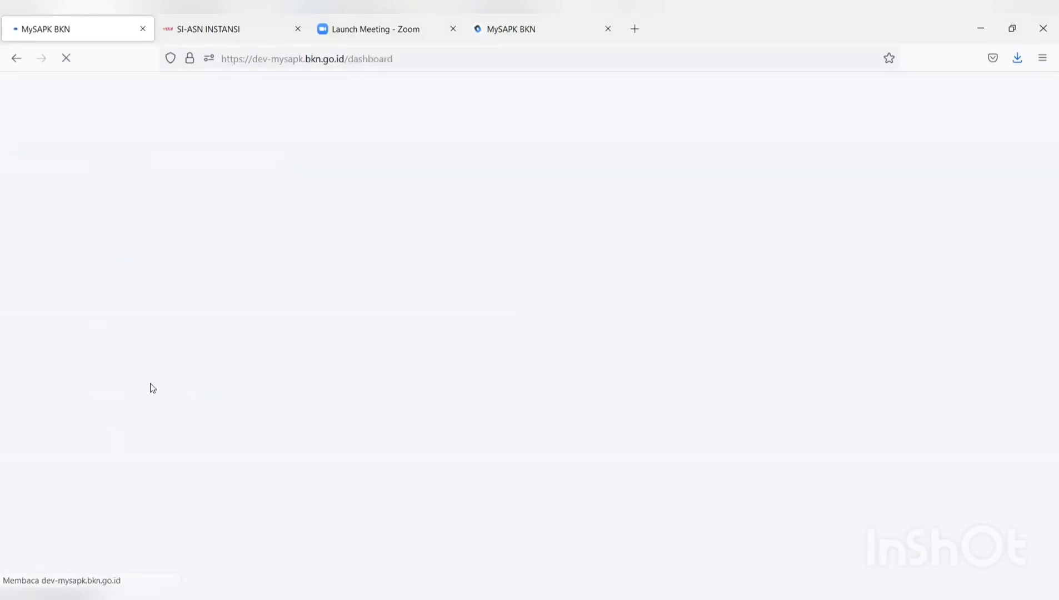
- Go to Lengkapi Data Mandiri to list all history categories as Belum Selesai
scroll(614, 342, "down", 3)
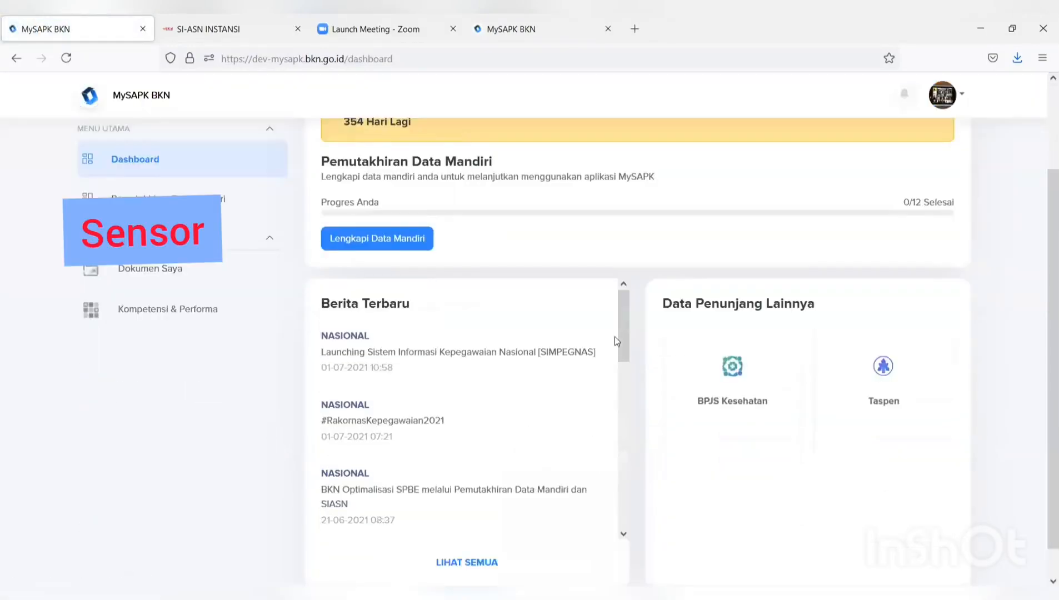
scroll(614, 342, "up", 3)
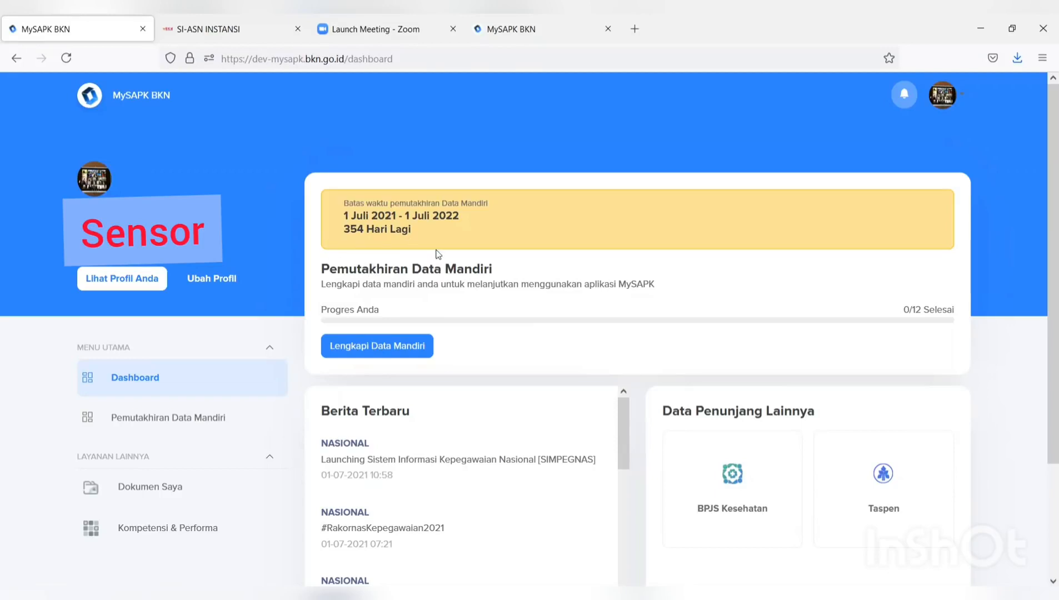
left_click(389, 347)
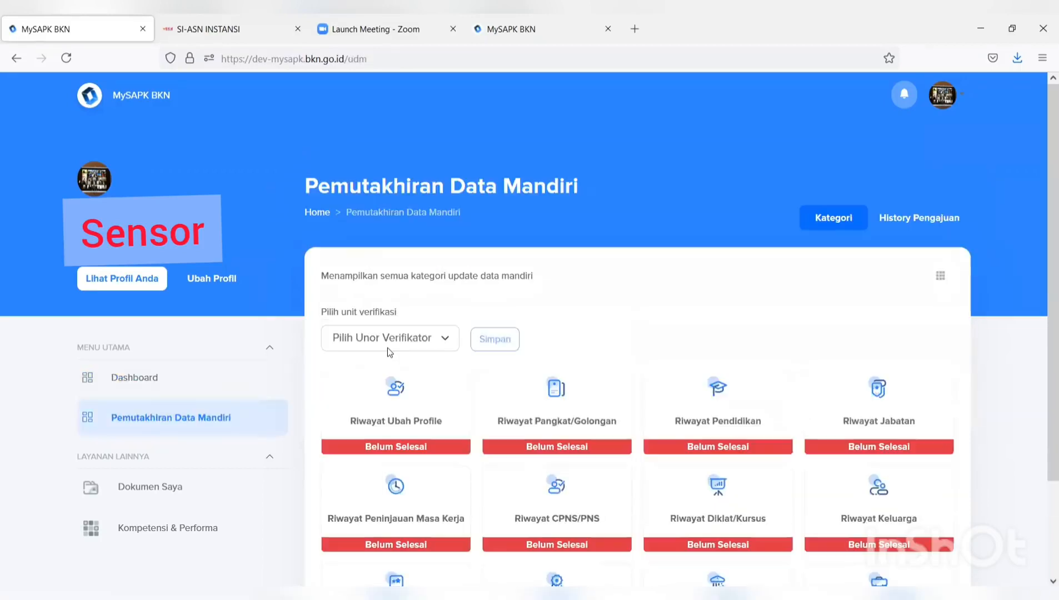
- Set Bagian Akuntabilitas dan Pelaporan as verification unit and open Riwayat Peninjauan Masa Kerja
scroll(414, 340, "down", 2)
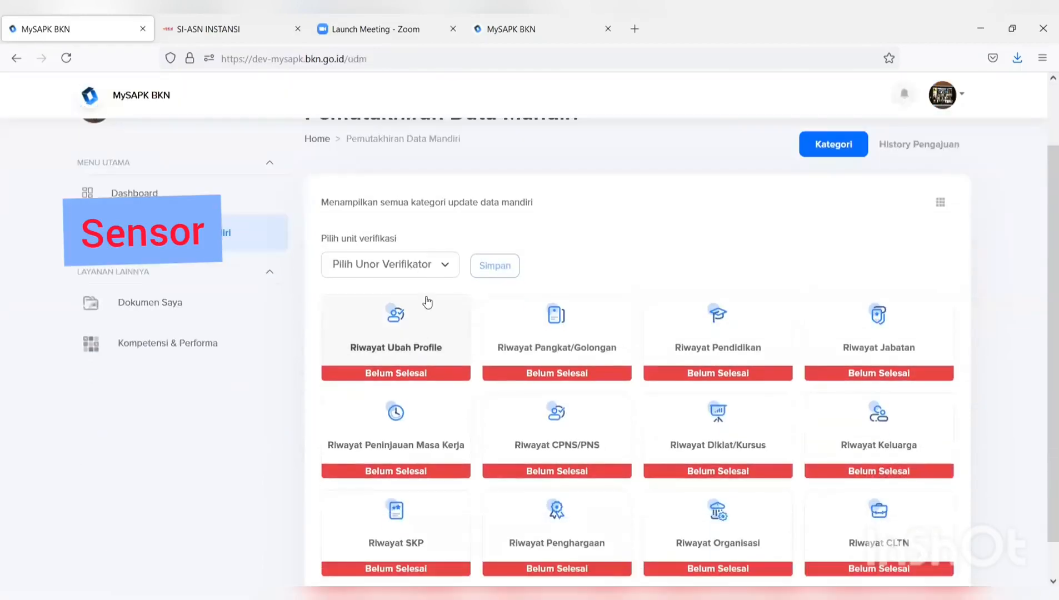
scroll(758, 309, "down", 1)
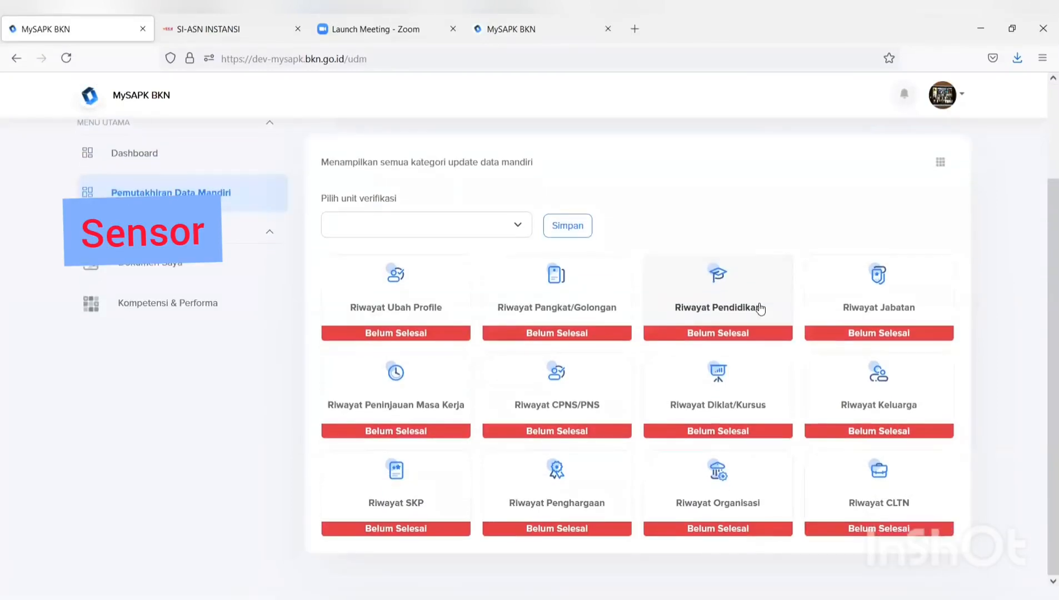
left_click(465, 225)
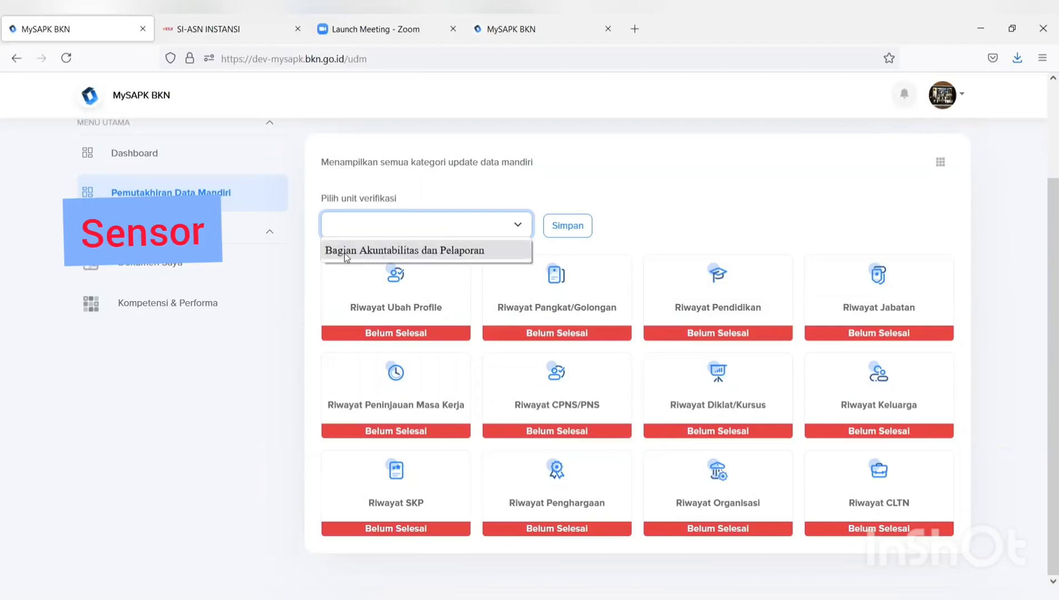
left_click(449, 251)
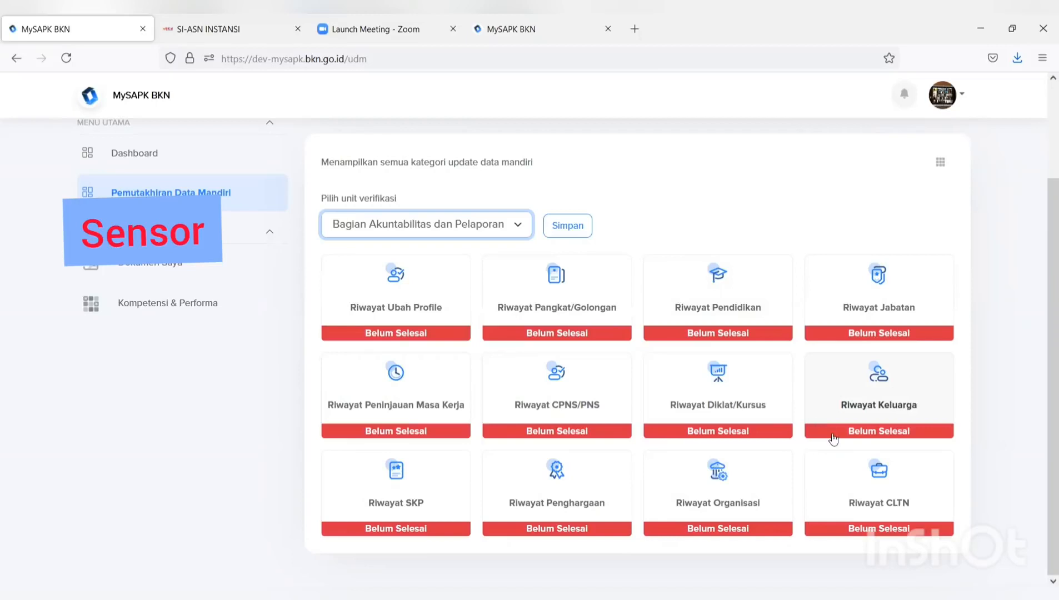
left_click(412, 408)
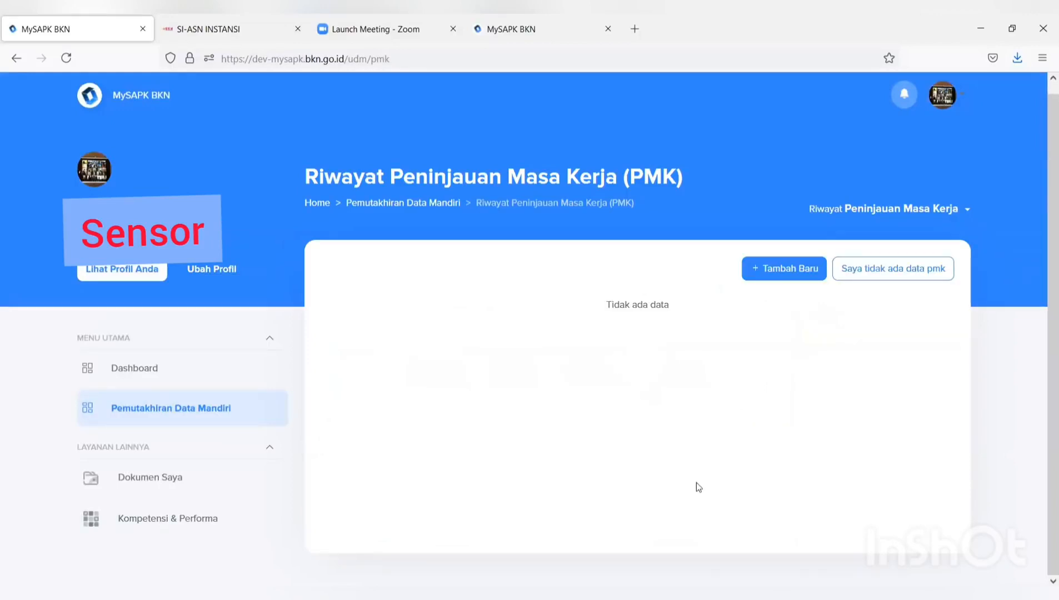
- Declare 'Saya tidak ada data pmk' and confirm with Iya
left_click(873, 272)
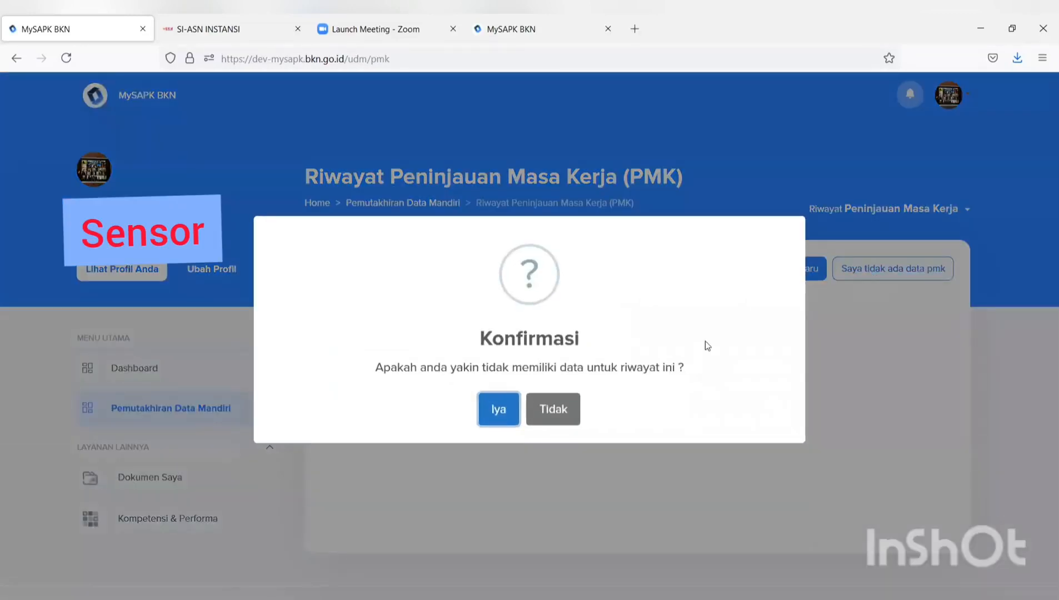
left_click(500, 411)
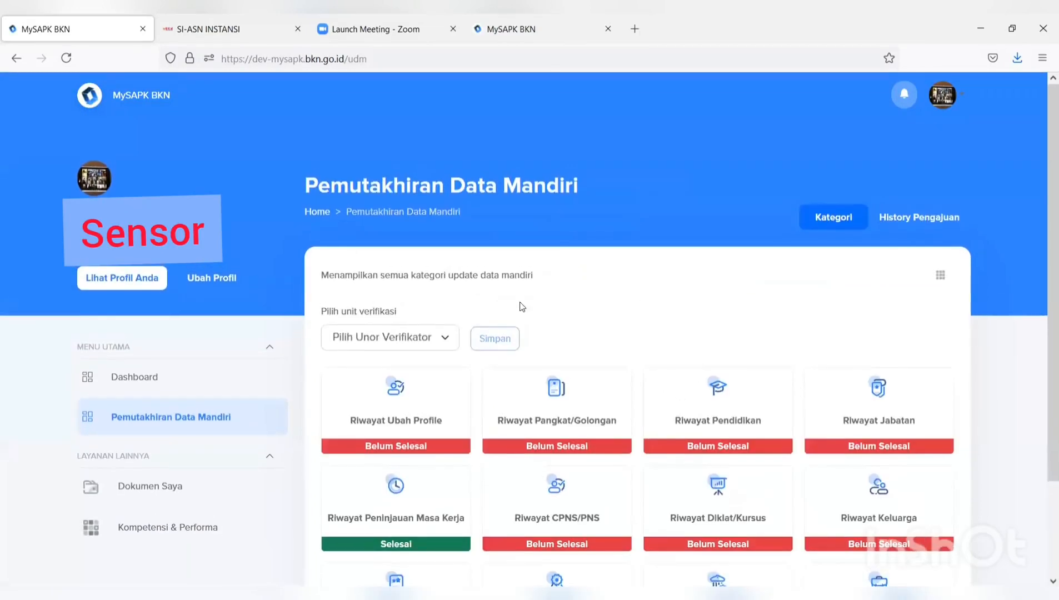
- In Riwayat Organisasi, declare and confirm that there is no organisation data
scroll(590, 309, "down", 3)
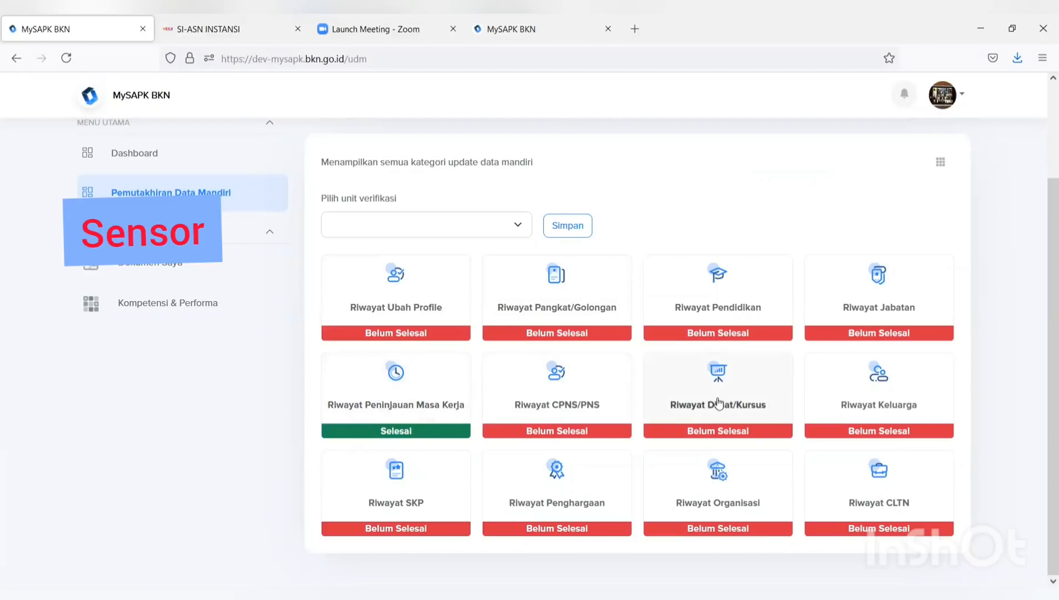
left_click(719, 503)
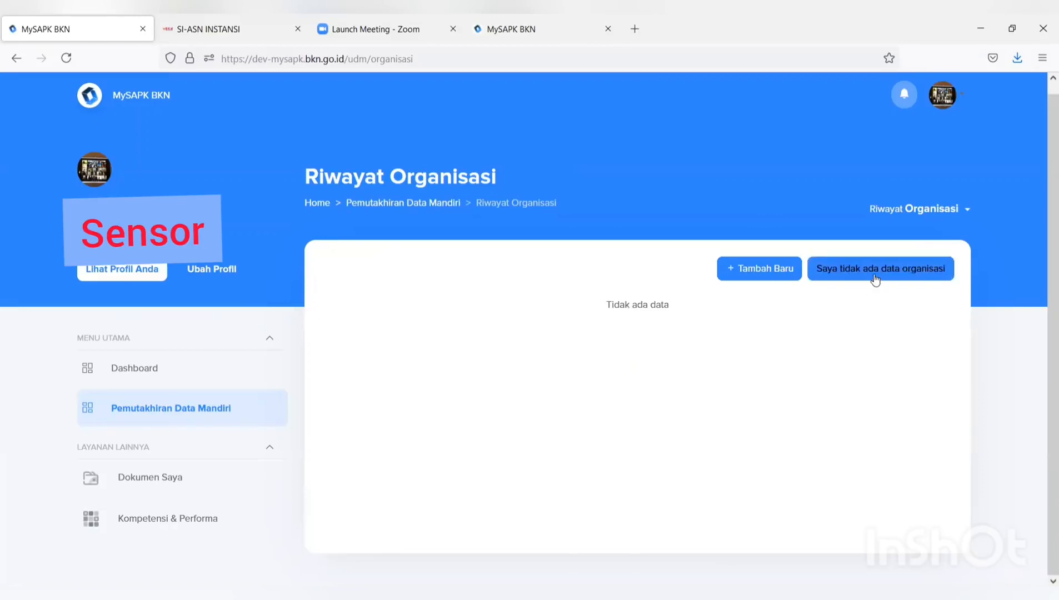
left_click(875, 278)
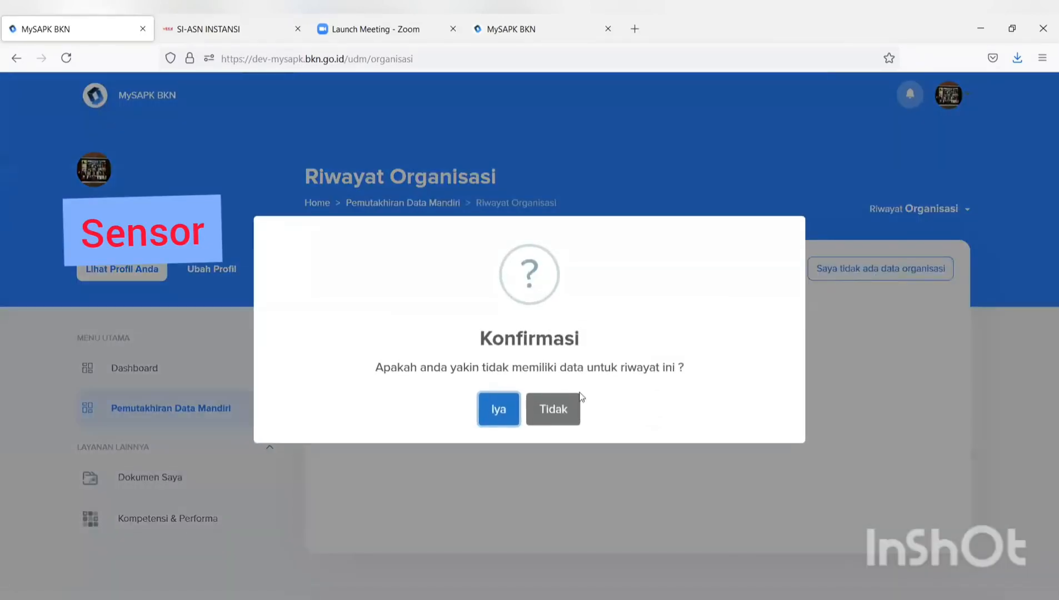
left_click(506, 413)
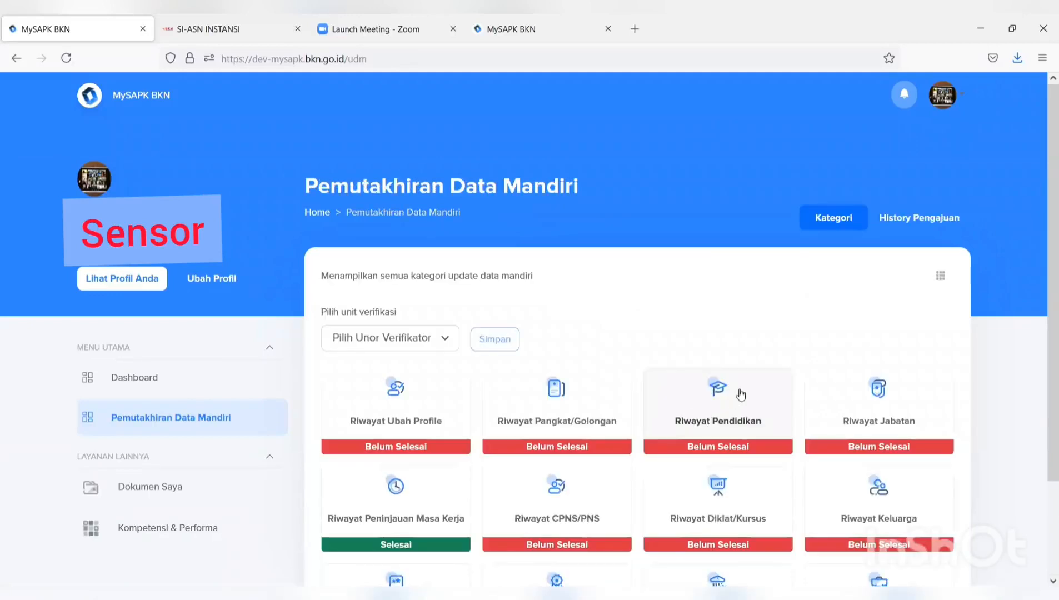
scroll(751, 378, "down", 2)
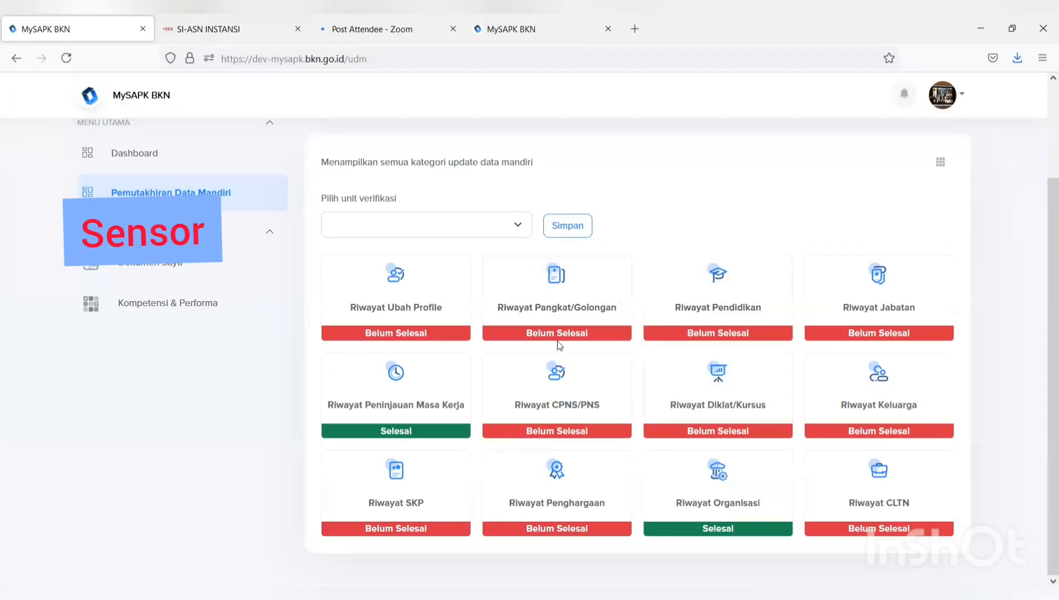
- Open the Edit Profile page via Riwayat Ubah Profile and review its contents
left_click(394, 320)
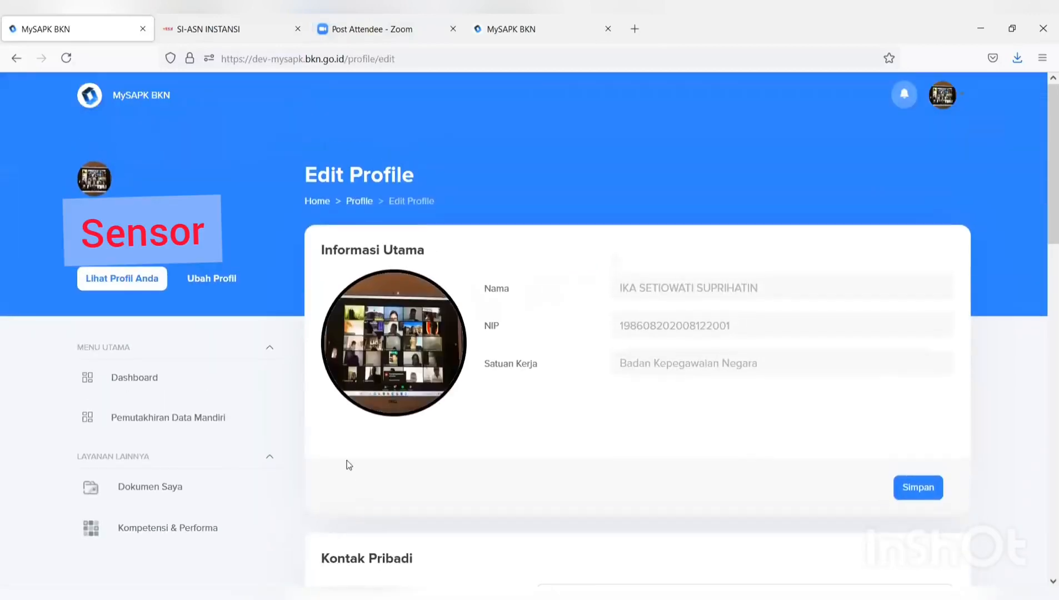
scroll(395, 283, "down", 2)
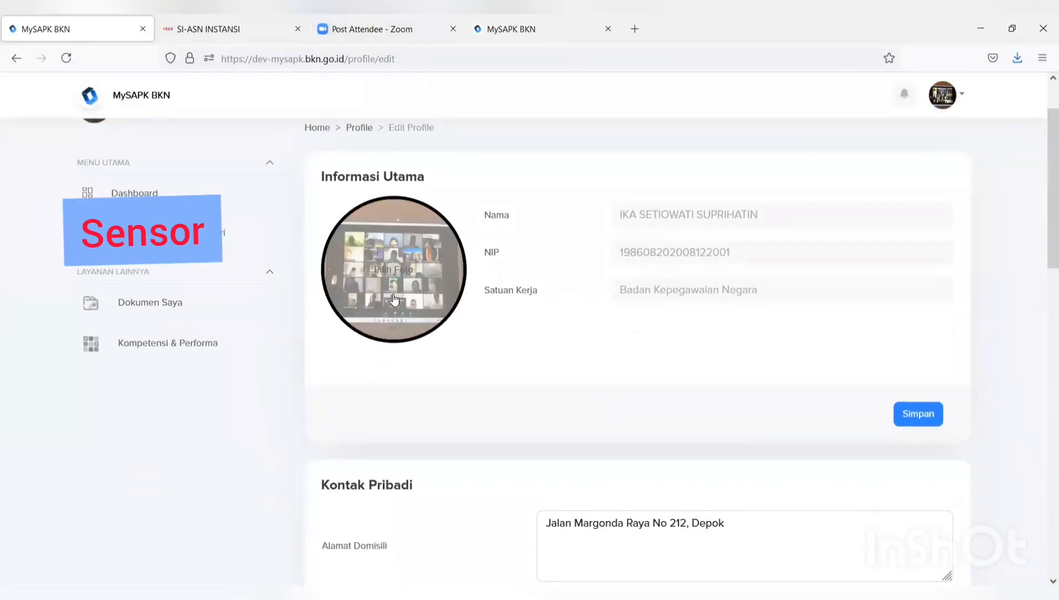
scroll(396, 283, "down", 10)
scroll(399, 328, "down", 3)
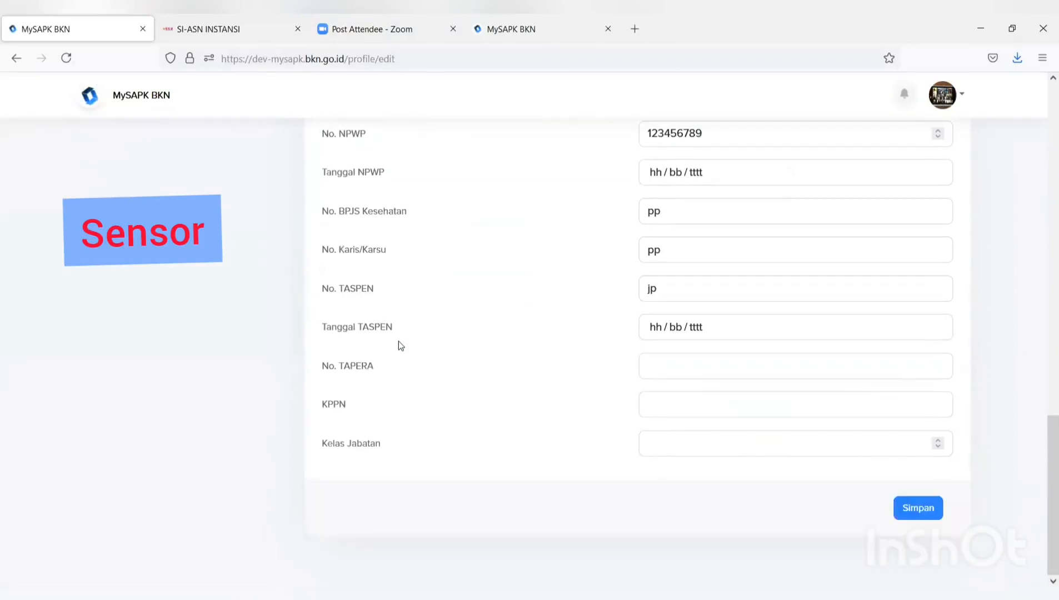
scroll(399, 341, "up", 10)
scroll(399, 345, "up", 2)
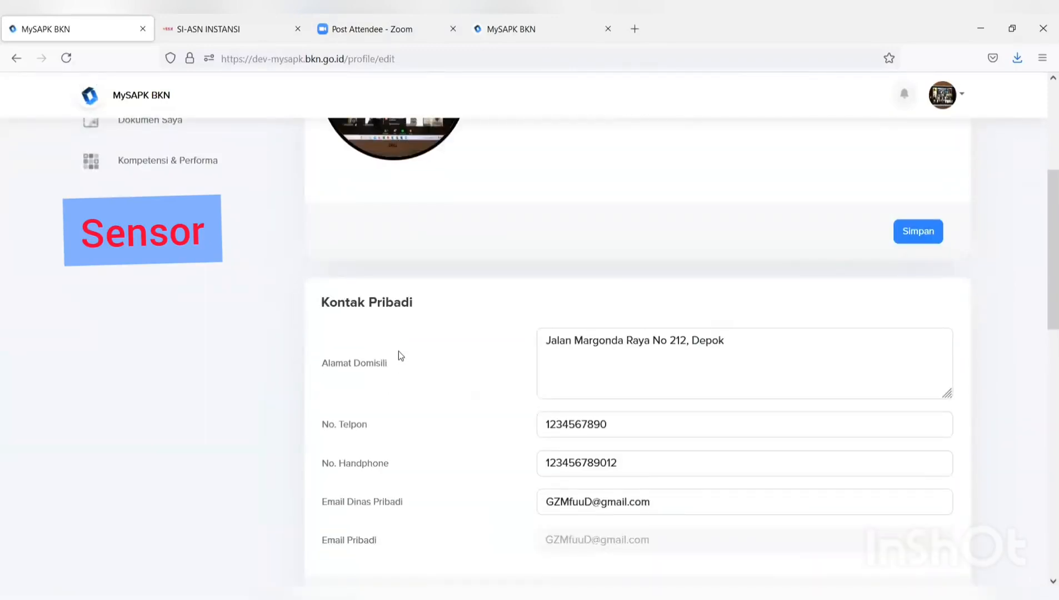
scroll(397, 354, "down", 3)
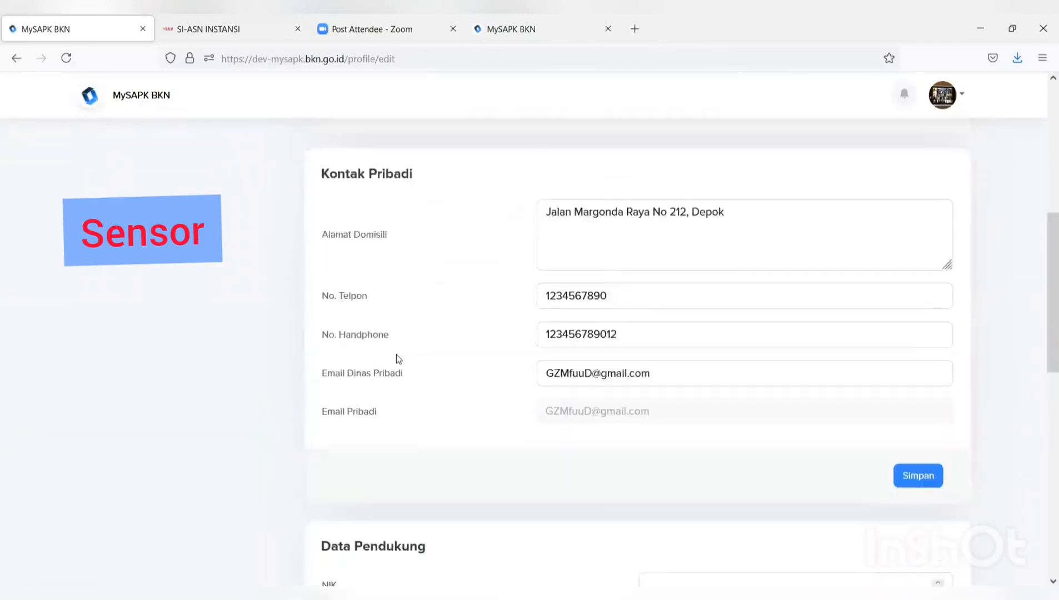
scroll(396, 356, "up", 3)
scroll(396, 358, "up", 3)
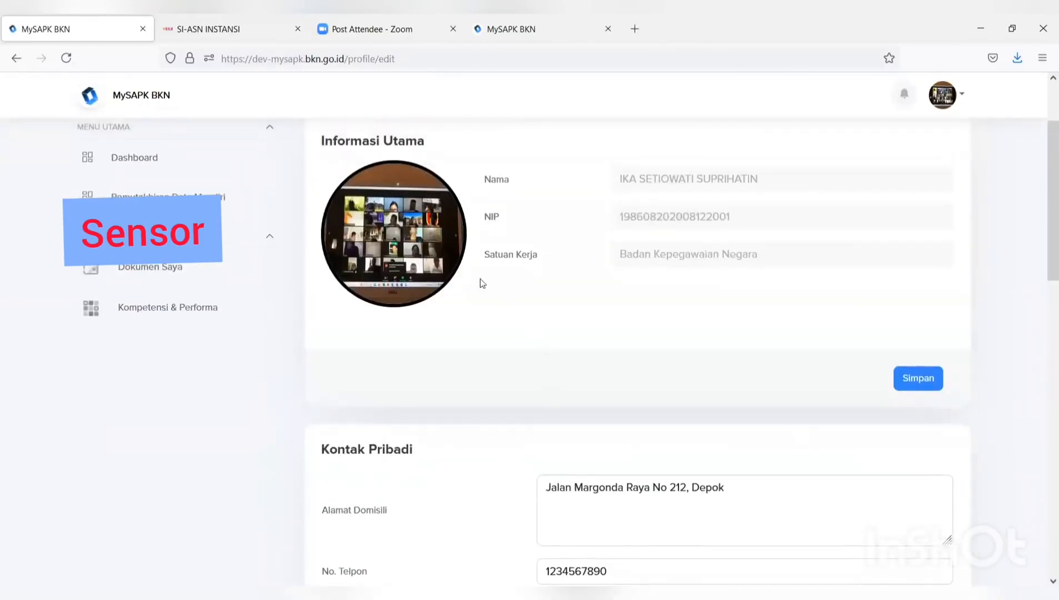
- Upload the WhatsApp Image file as the new profile photo and save it
left_click(371, 241)
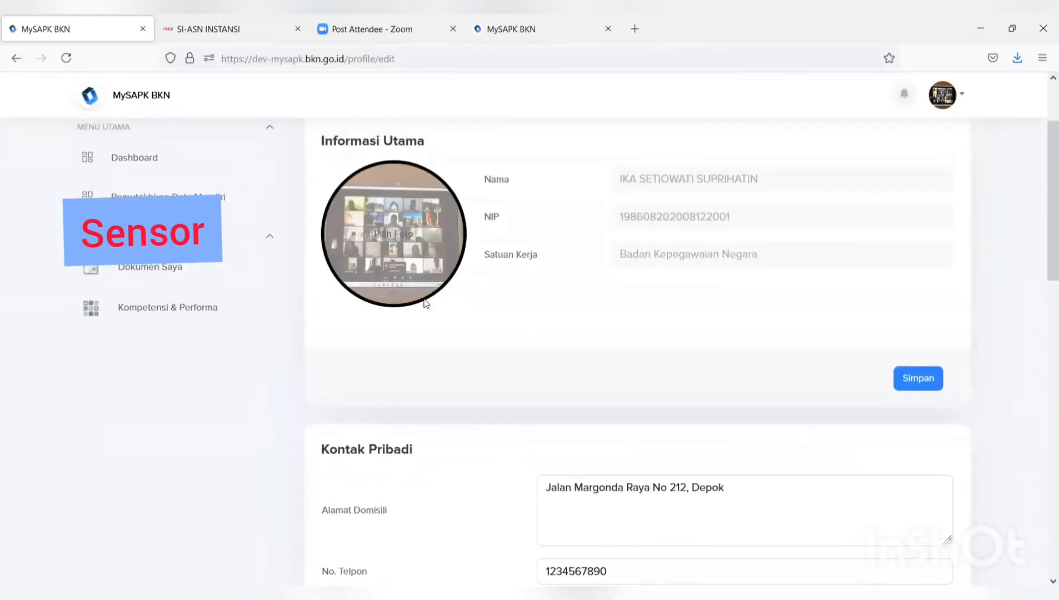
left_click(174, 182)
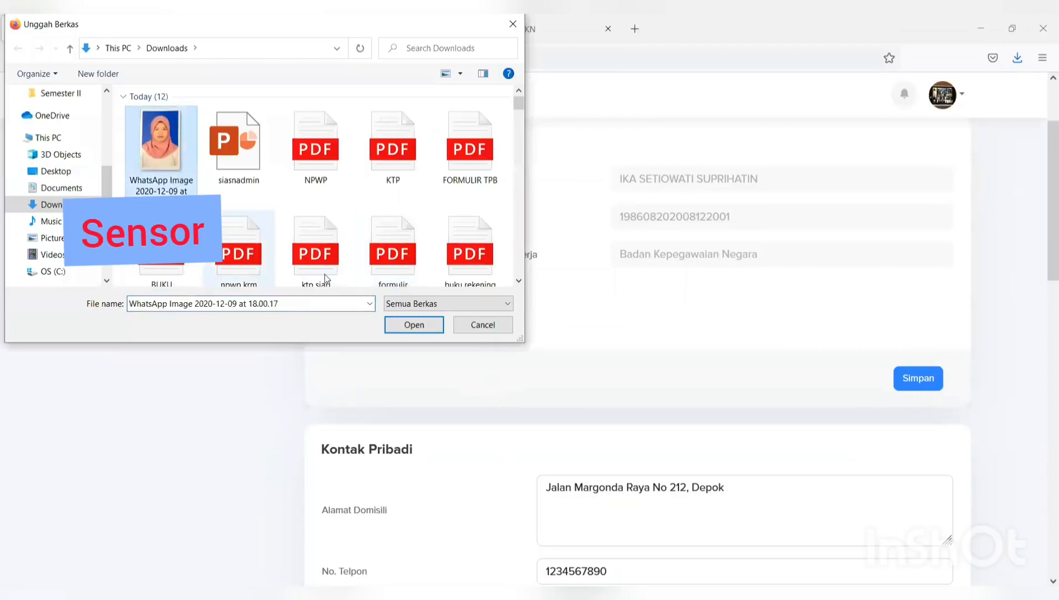
left_click(413, 326)
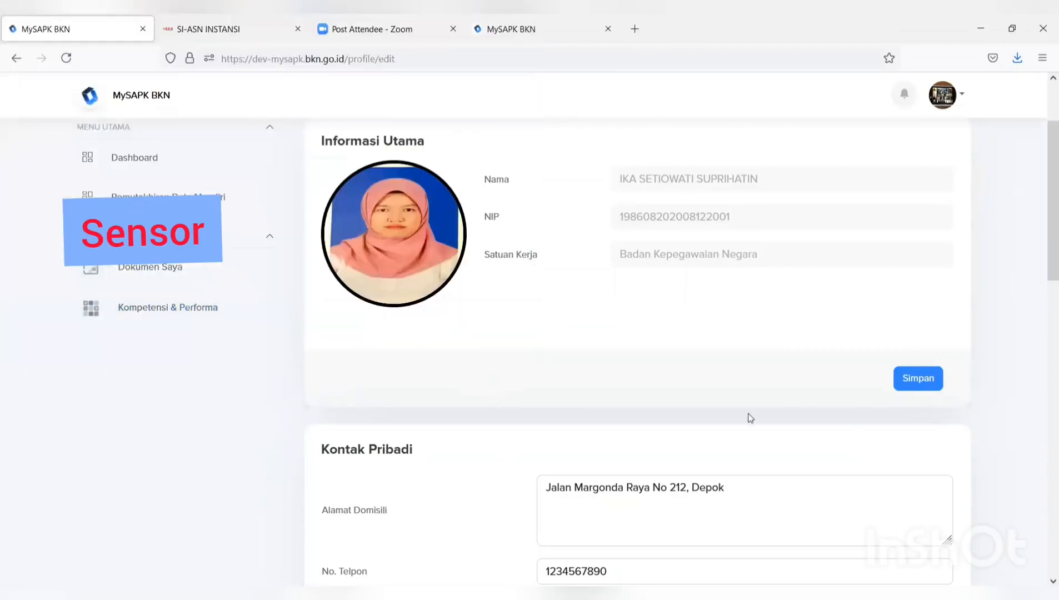
left_click(914, 384)
left_click(506, 413)
left_click(522, 422)
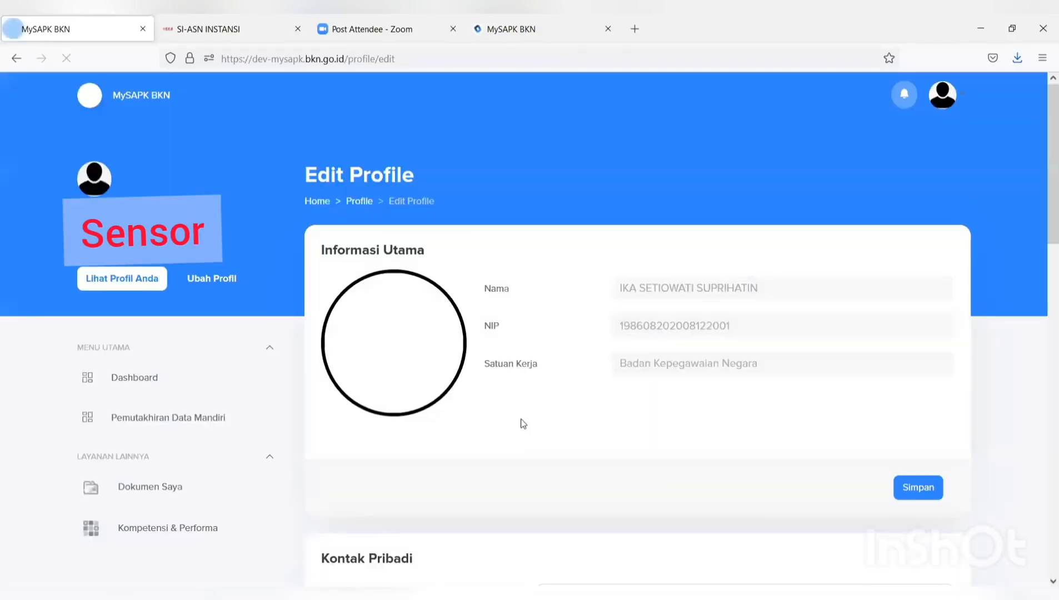
- Replace Email Dinas Pribadi with the official work e-mail and save the personal contact details
scroll(522, 423, "down", 4)
scroll(522, 423, "down", 3)
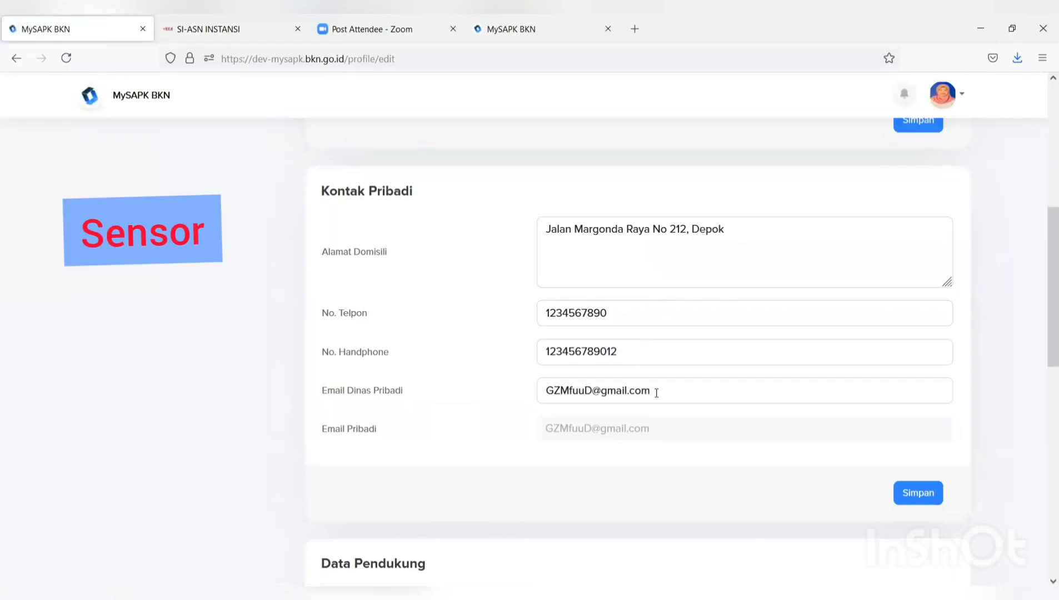
left_click(656, 393)
left_click_drag(657, 392, 509, 397)
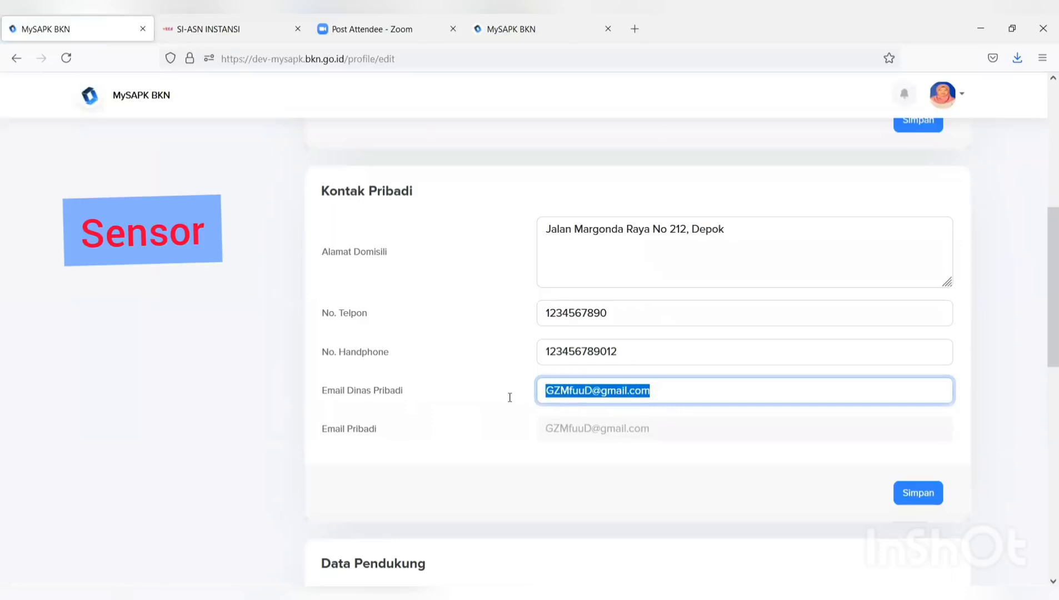
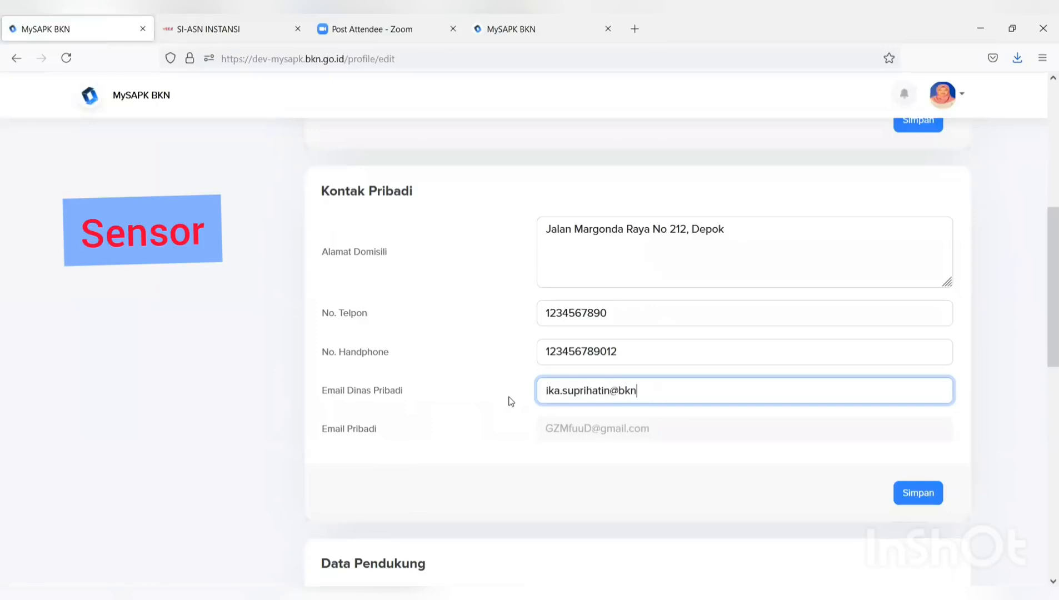
left_click(903, 489)
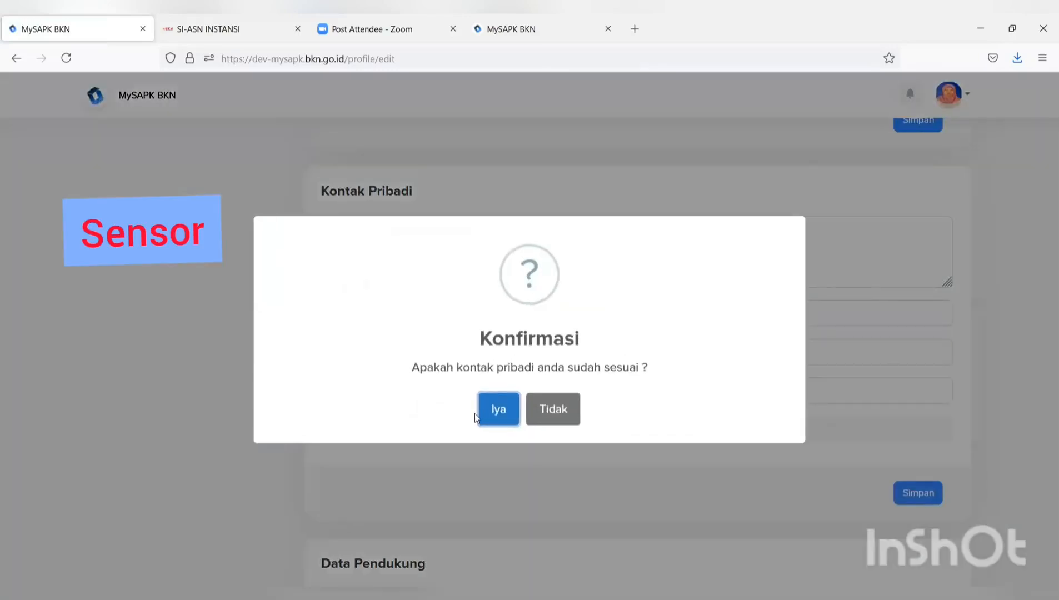
left_click(490, 420)
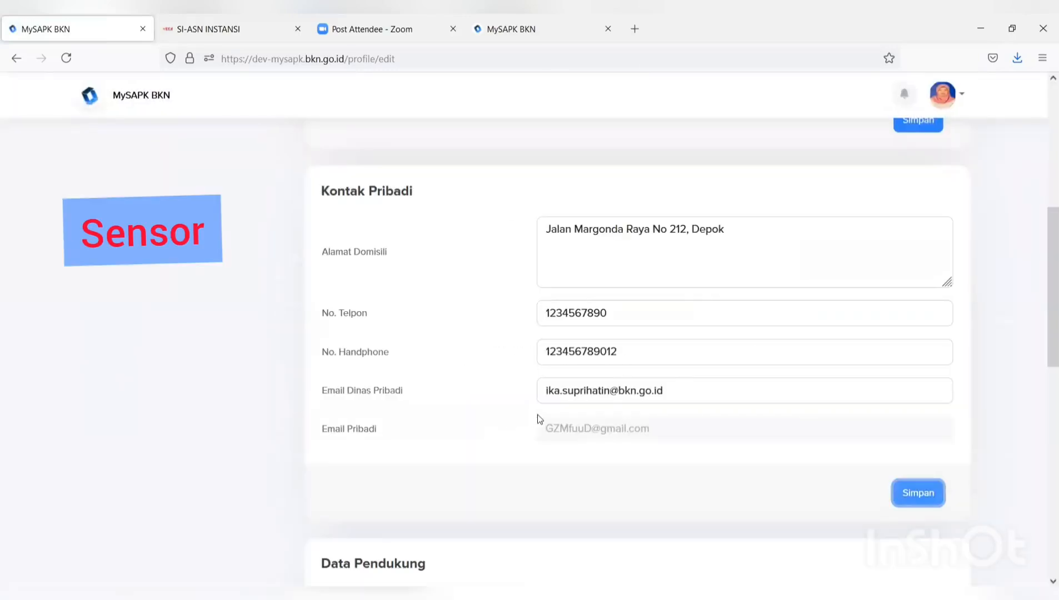
scroll(542, 416, "down", 1)
scroll(545, 419, "down", 3)
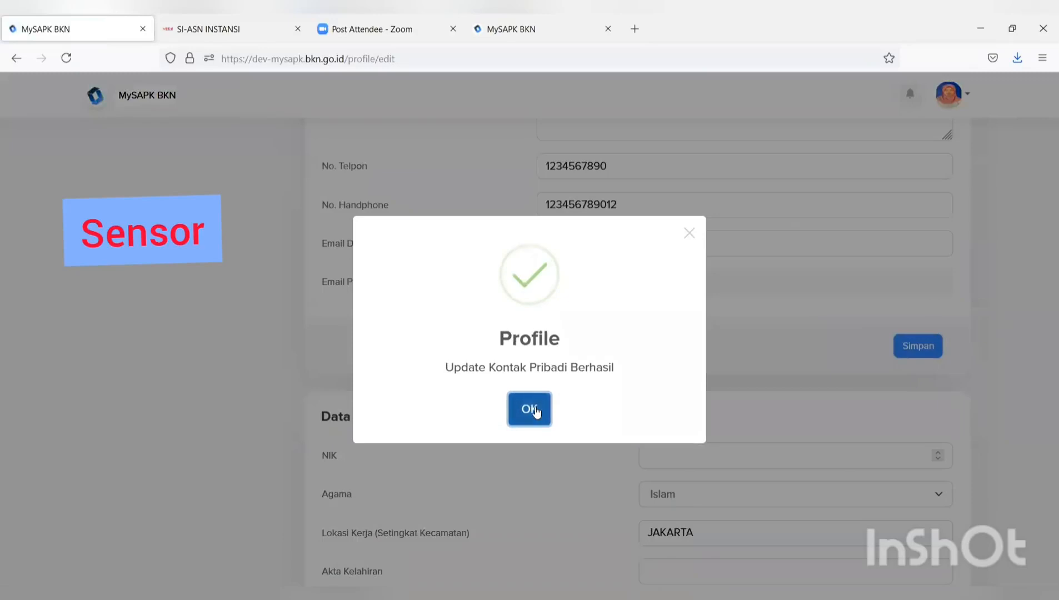
left_click(535, 411)
scroll(538, 412, "down", 4)
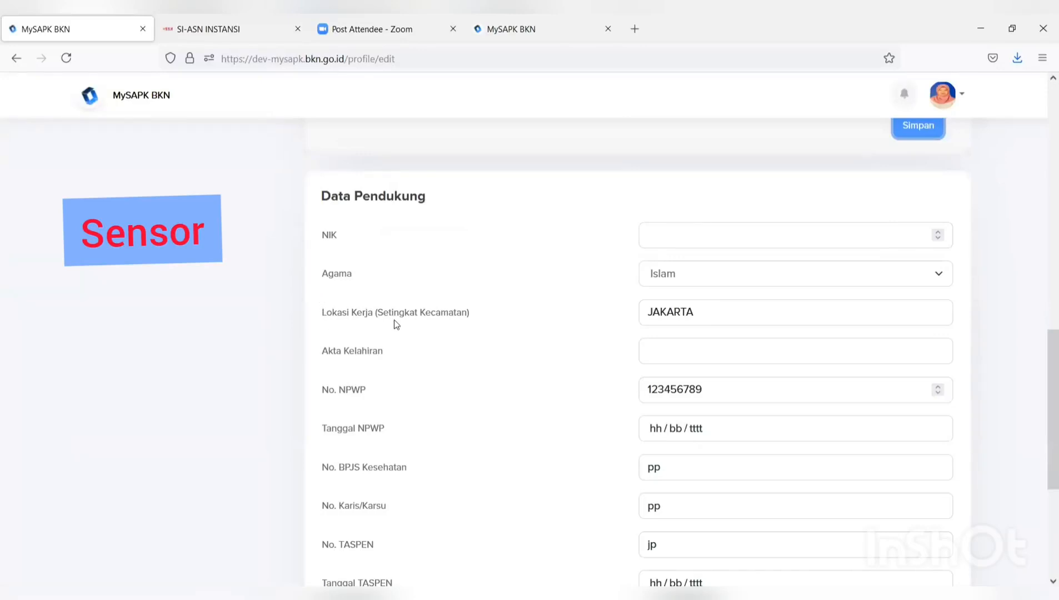
- Review the Data Pendukung section, then go to Pemutakhiran Data Mandiri from the sidebar
scroll(353, 357, "down", 5)
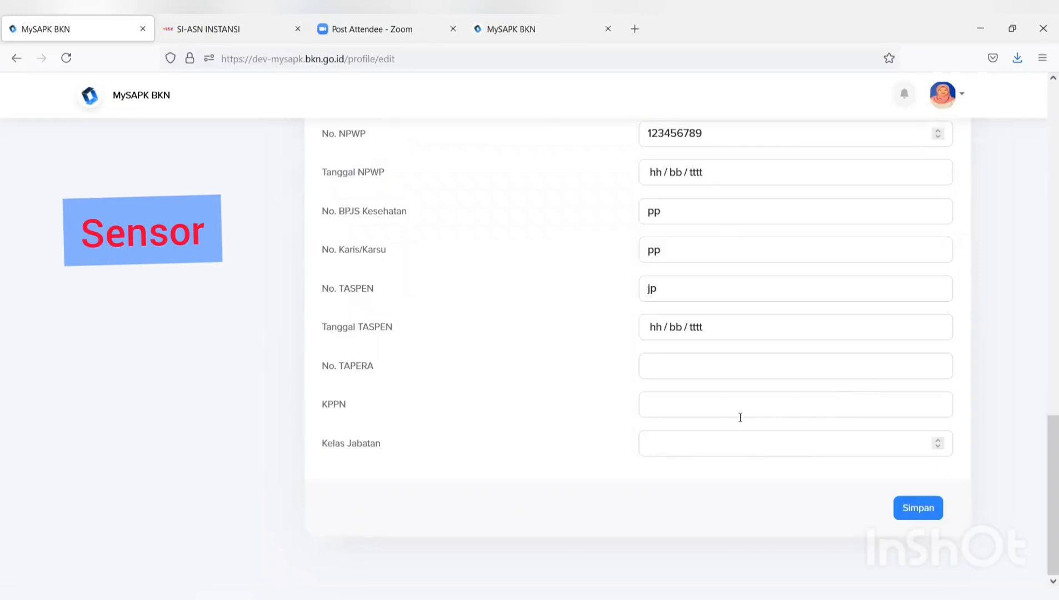
scroll(738, 416, "up", 3)
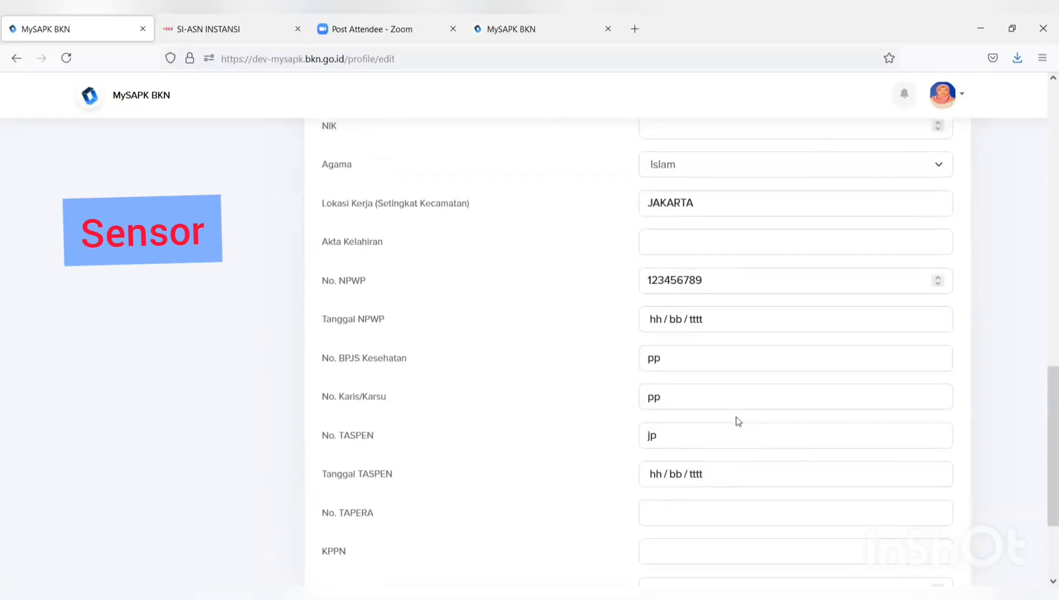
scroll(733, 421, "up", 18)
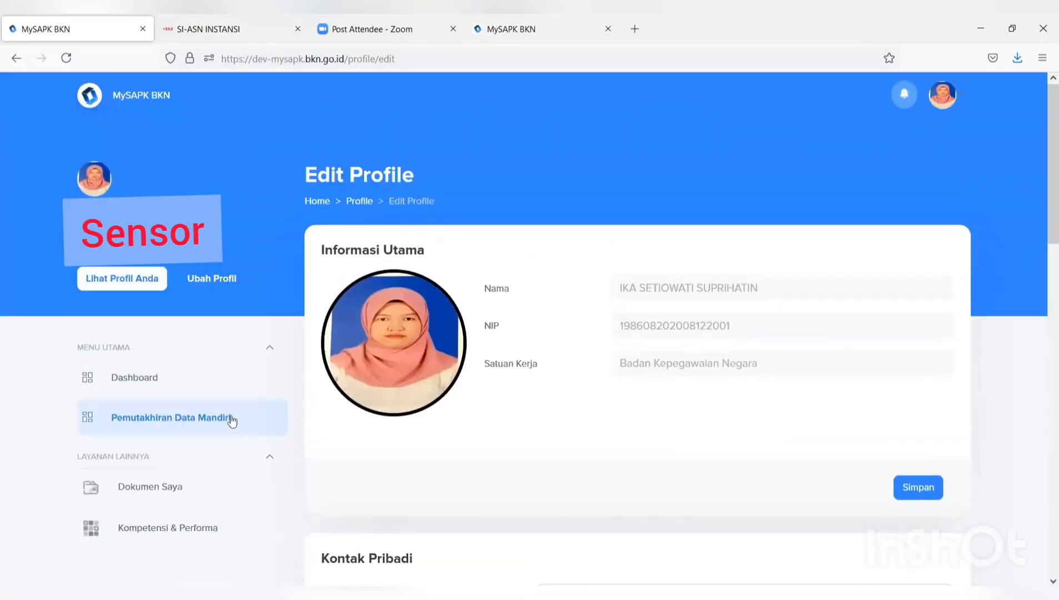
left_click(232, 421)
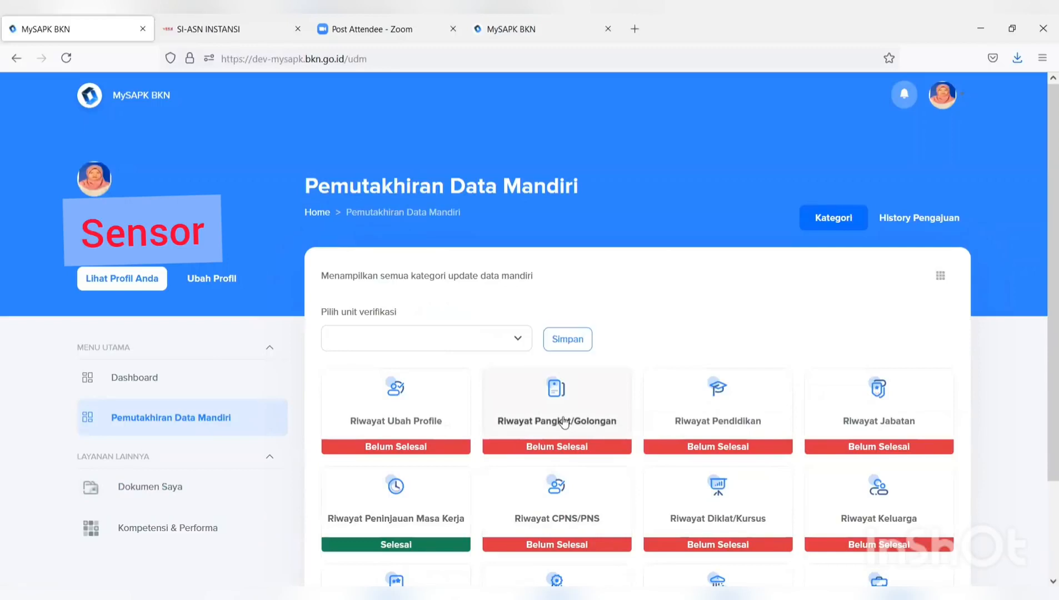
- Open Riwayat Pangkat/Golongan and show the options for the III/c - Penata entry
left_click(560, 423)
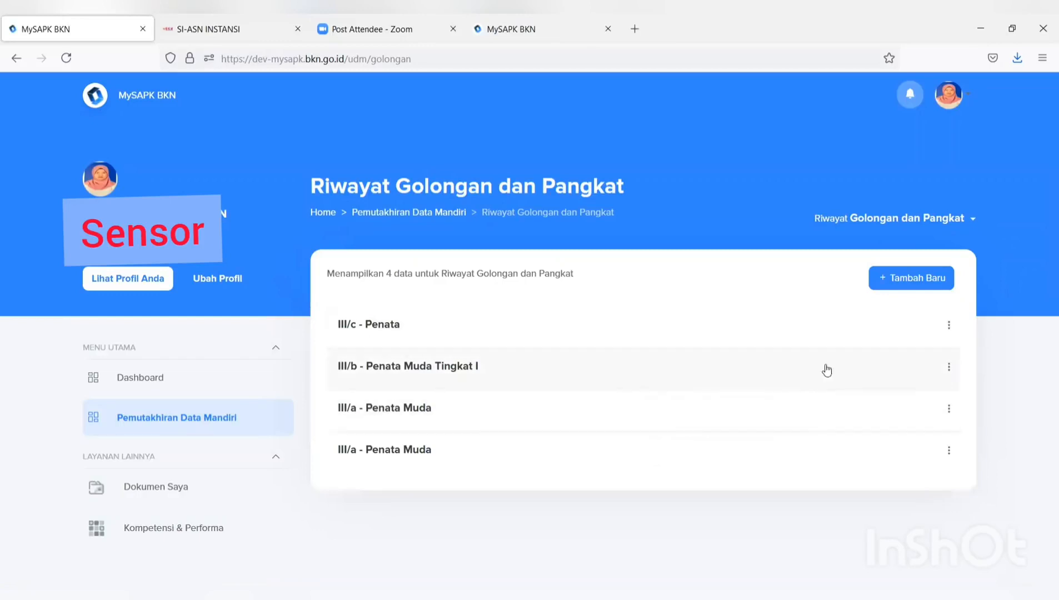
left_click(952, 328)
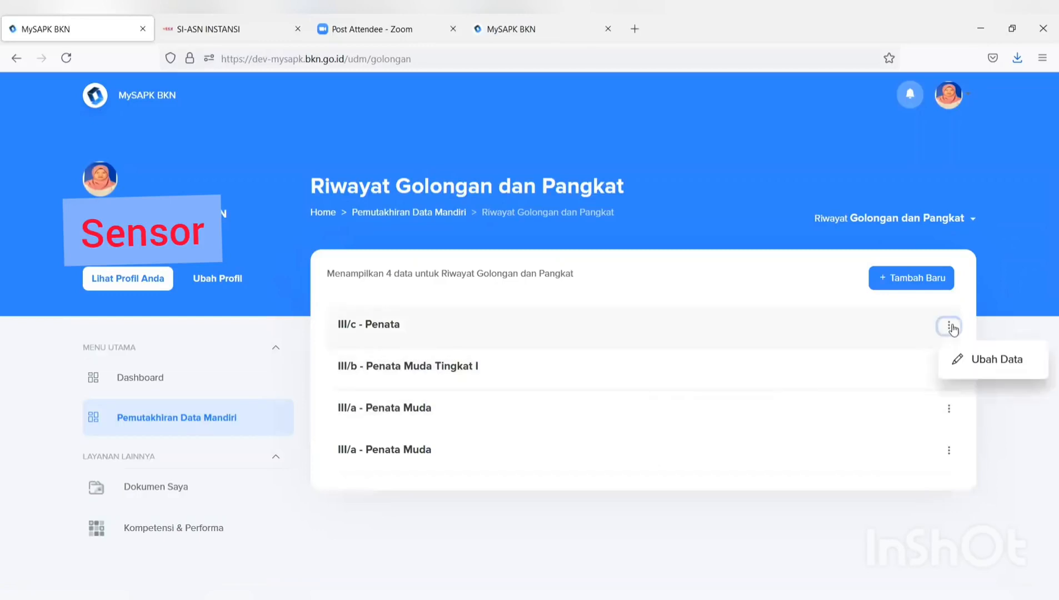
- Edit the III/c Reguler rank record (TMT 01/04/2019) and continue to supporting documents
left_click(967, 363)
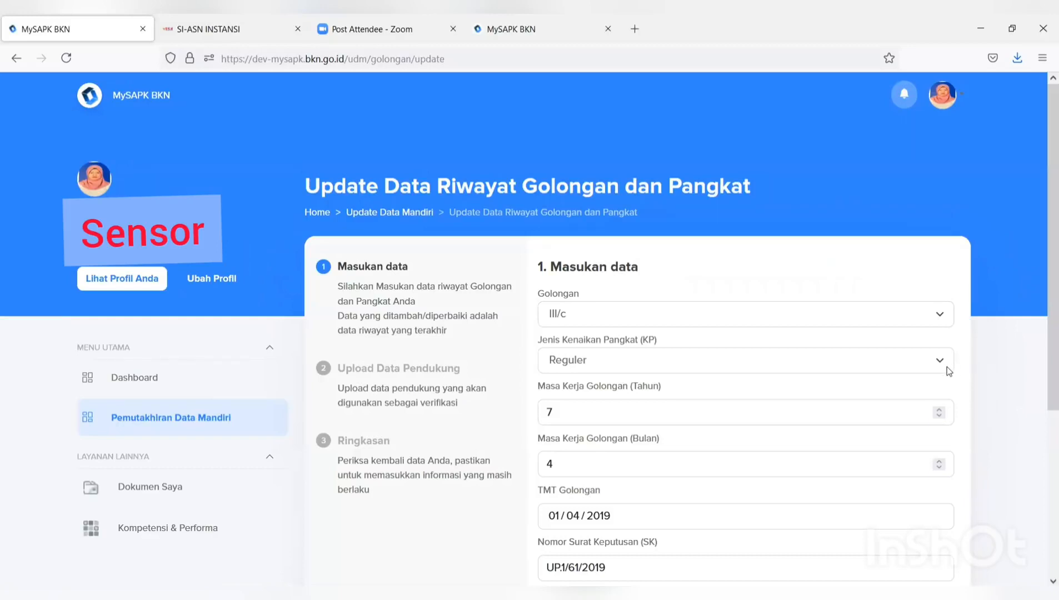
scroll(945, 370, "down", 2)
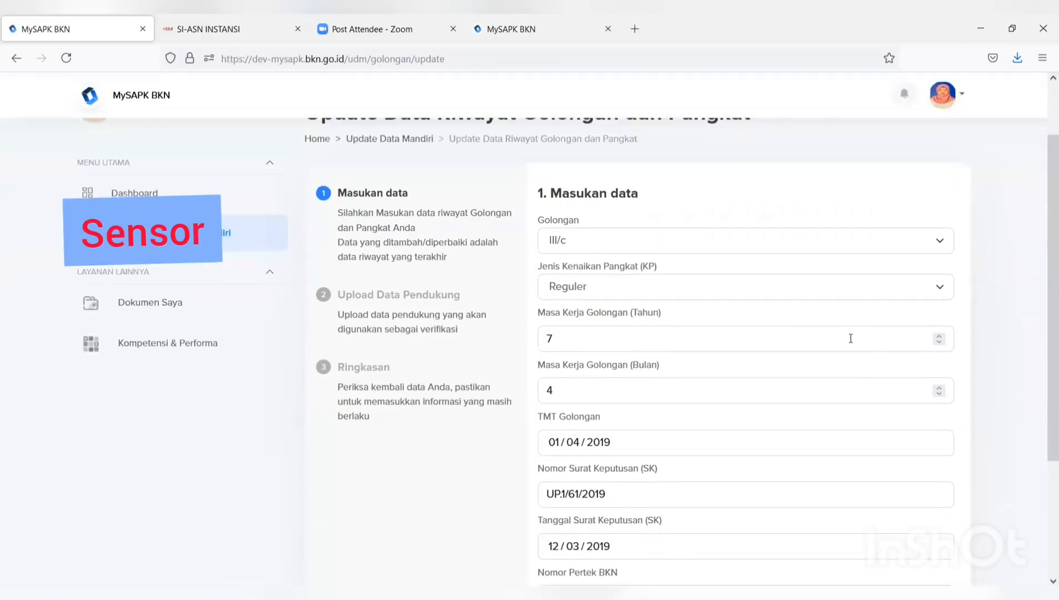
scroll(848, 336, "down", 3)
scroll(688, 328, "up", 5)
scroll(687, 328, "down", 5)
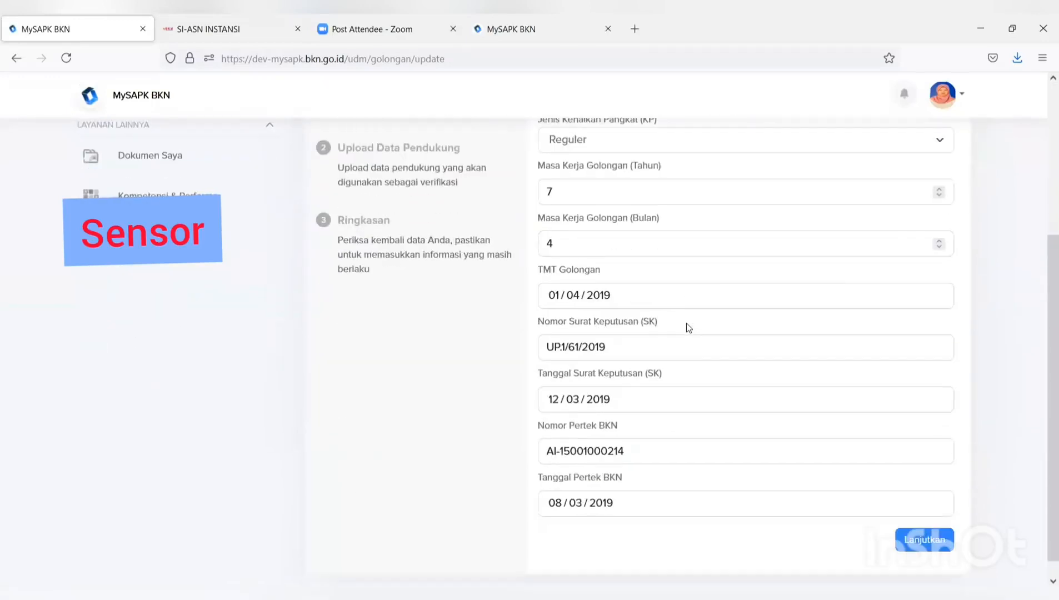
left_click(927, 542)
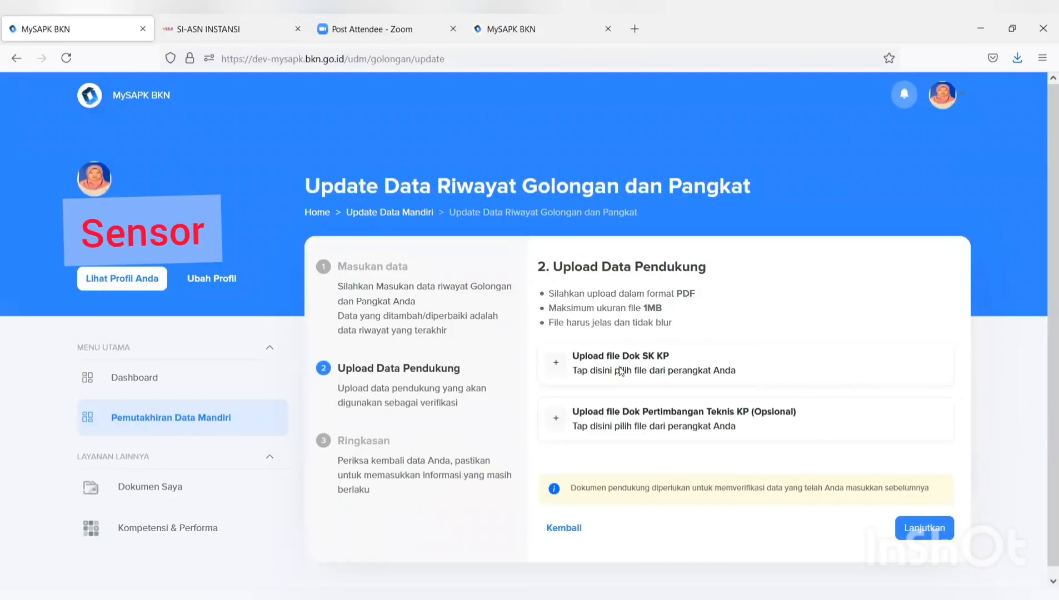
- Upload the SK KP PDF from Downloads as the SK KP document and continue to the Ringkasan
left_click(621, 371)
scroll(393, 222, "down", 1)
left_click(393, 227)
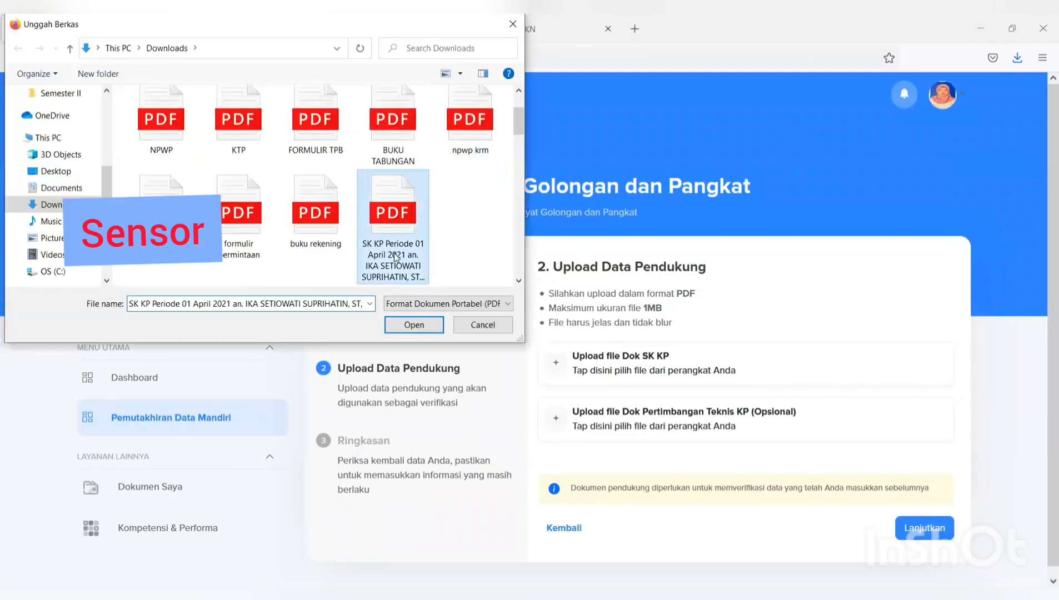
left_click(418, 325)
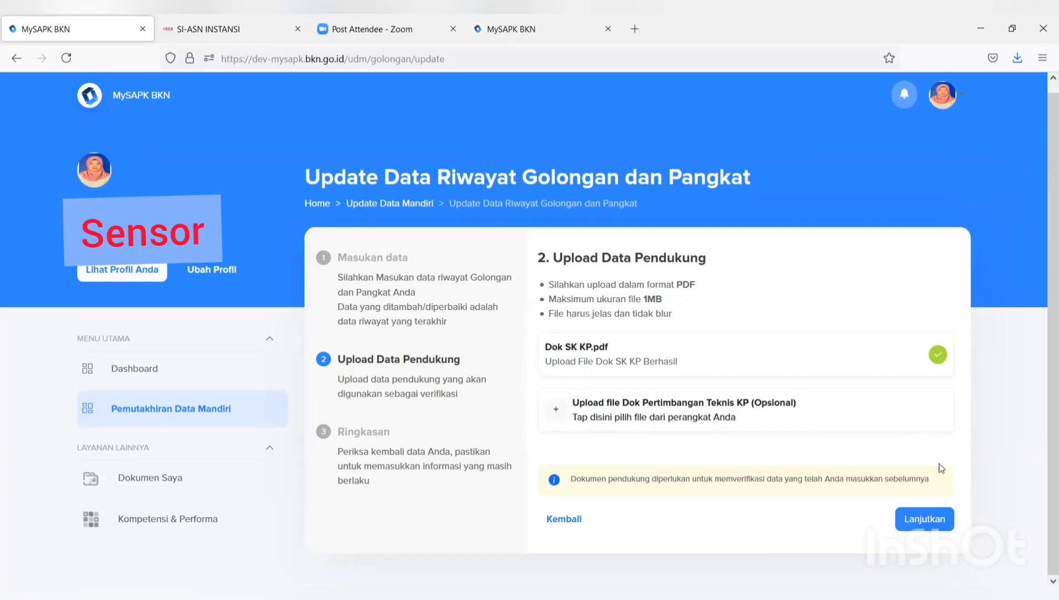
left_click(941, 520)
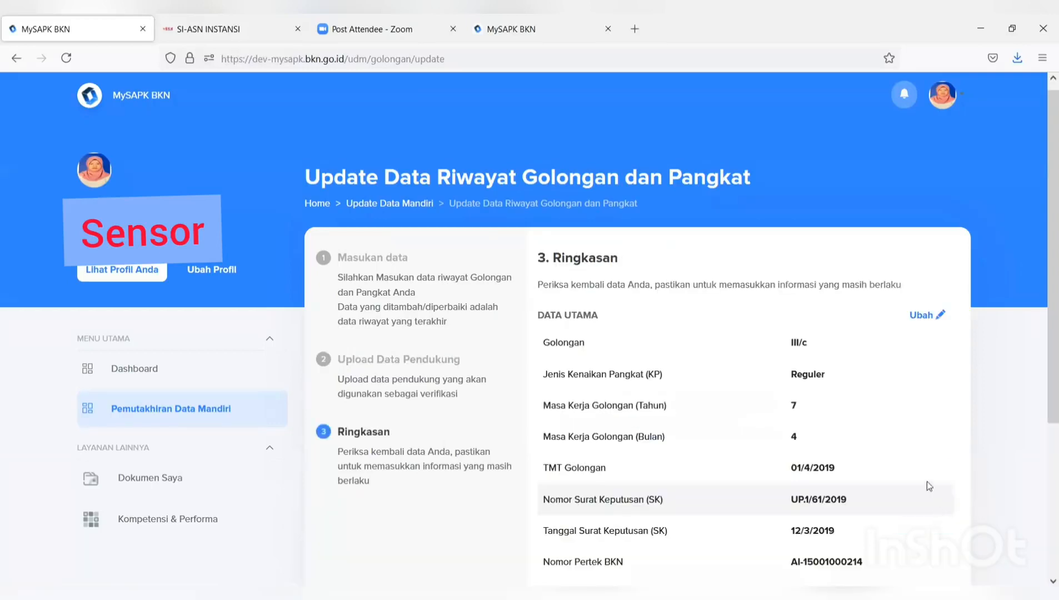
- Review the III/c rank summary, tick the declaration, submit with Kirim and close the success message
scroll(912, 461, "down", 3)
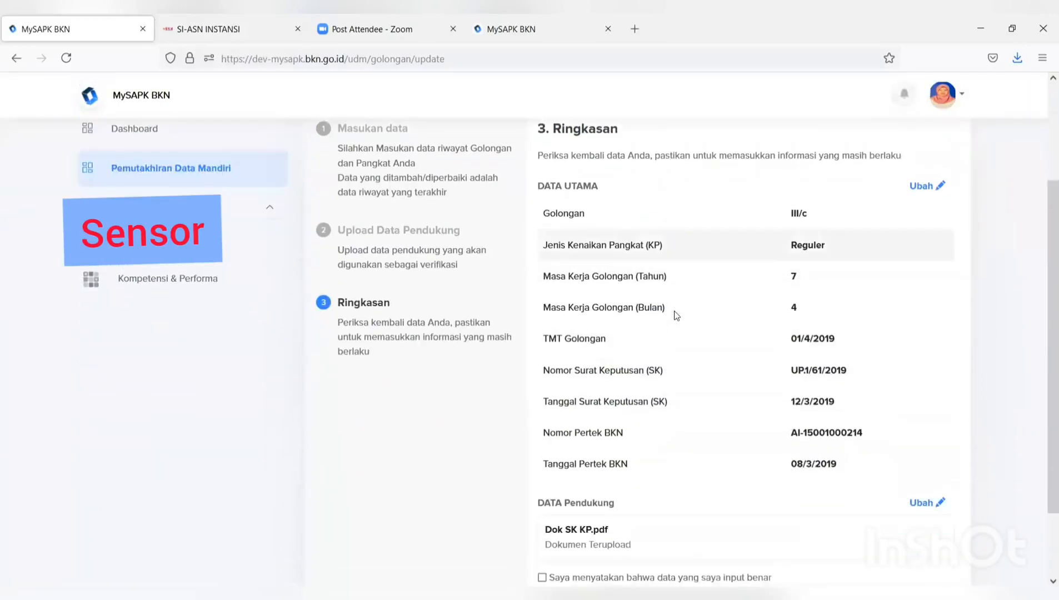
scroll(672, 309, "up", 2)
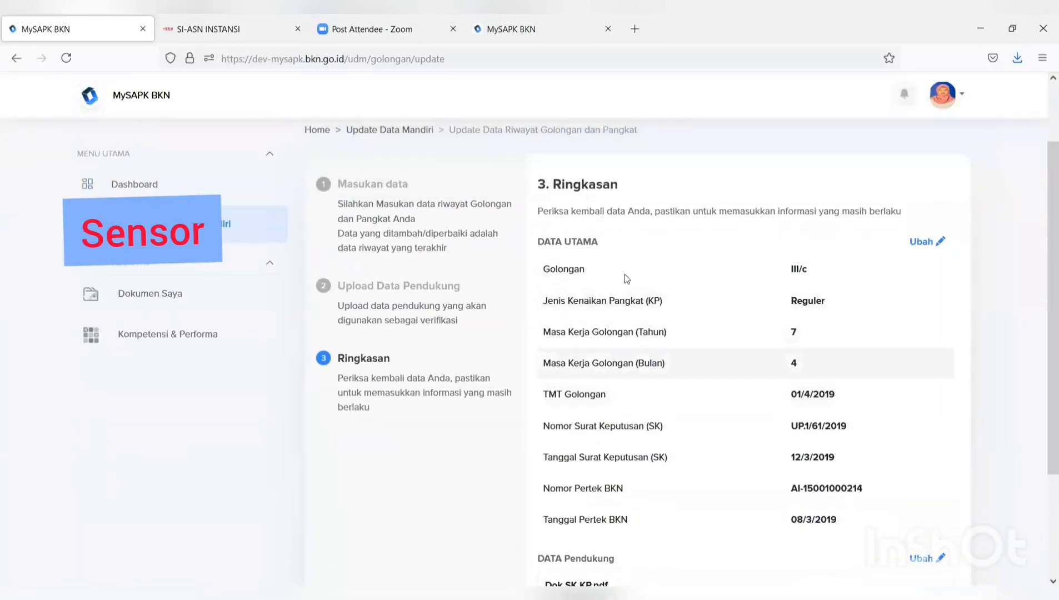
scroll(626, 278, "down", 3)
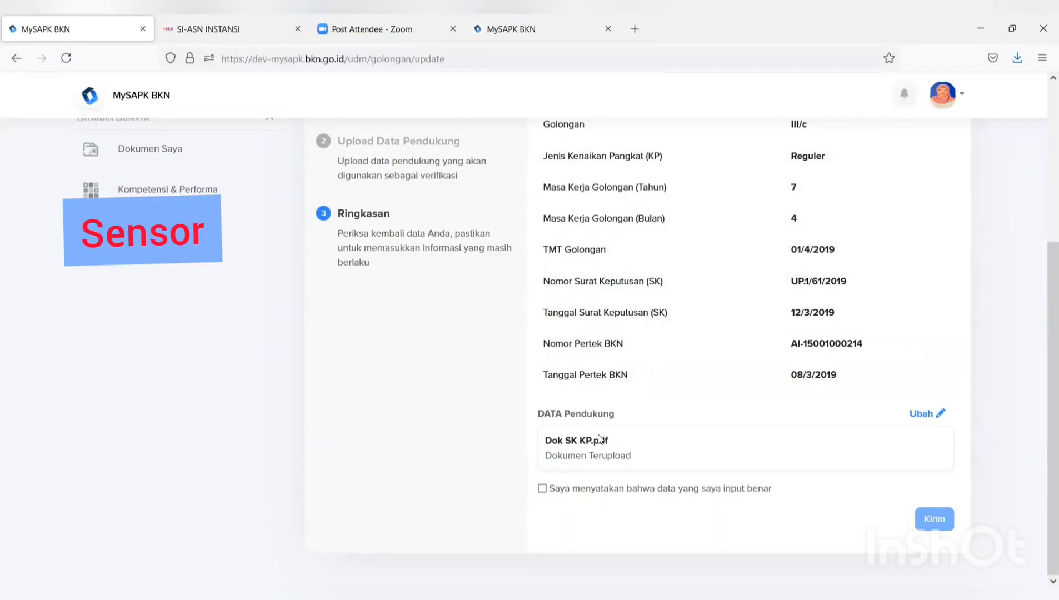
left_click(543, 490)
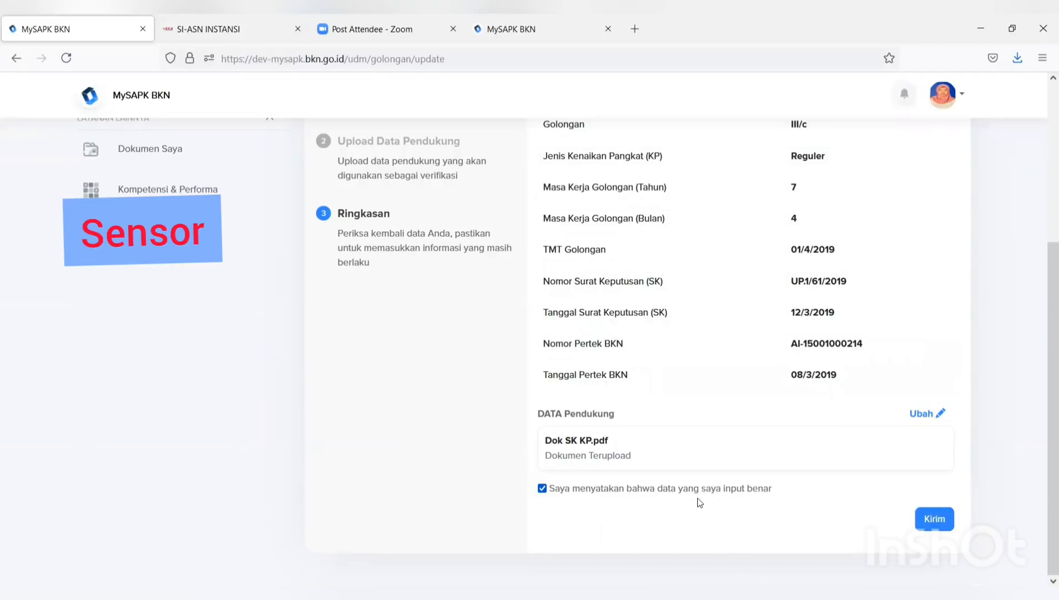
scroll(777, 463, "up", 3)
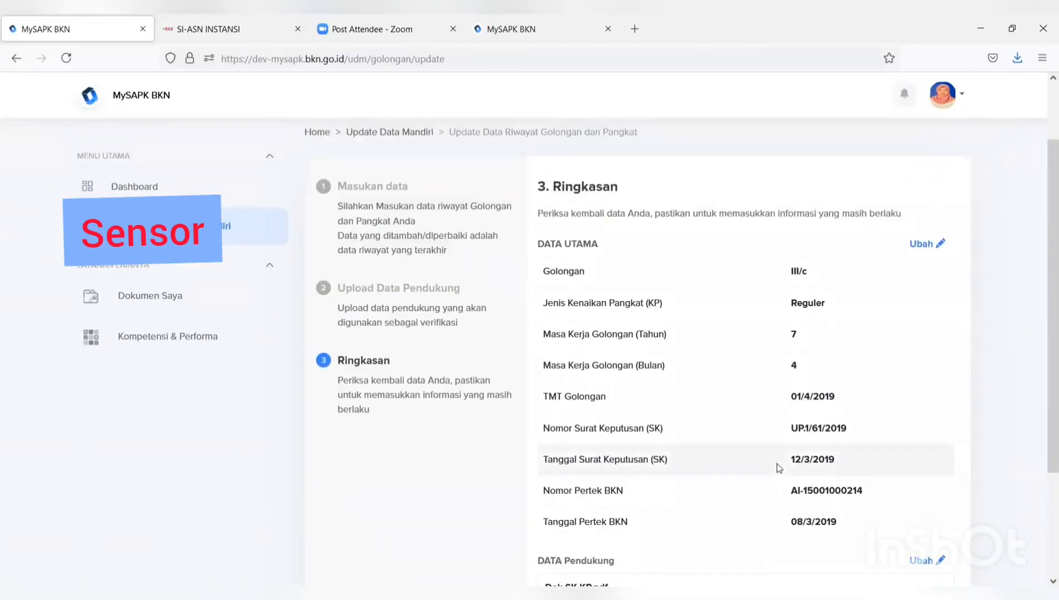
scroll(777, 463, "down", 3)
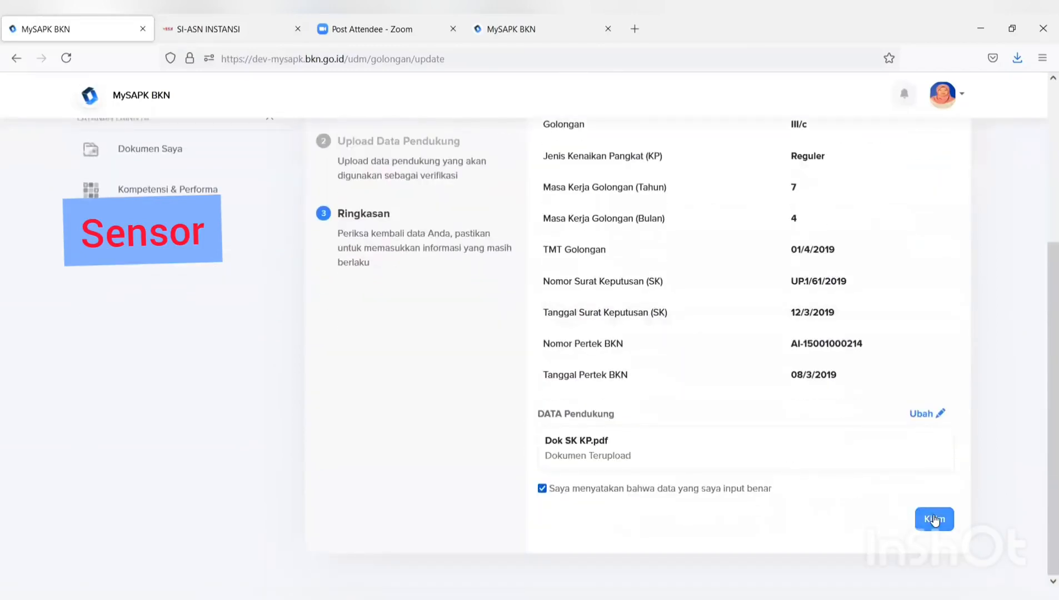
left_click(934, 519)
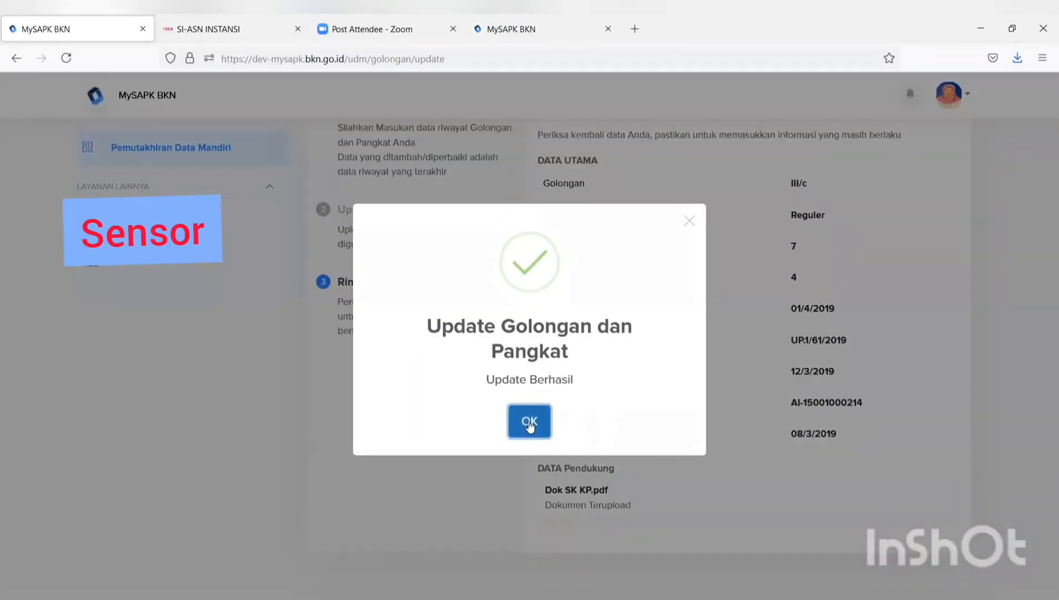
left_click(530, 422)
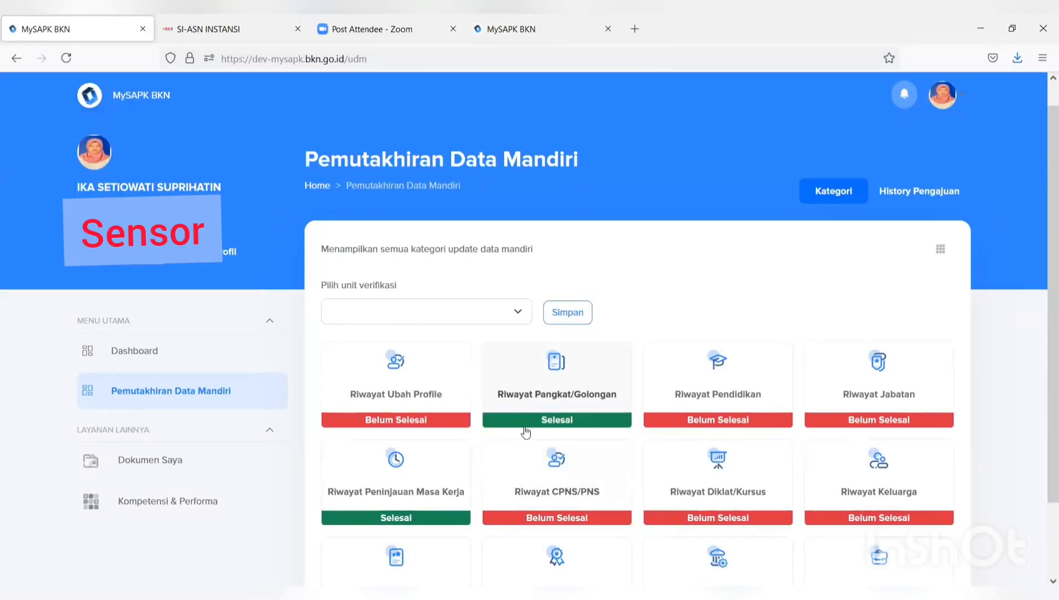
- Review the III/c, III/a and III/b Golongan details in the rank history, then return to the overview
left_click(553, 401)
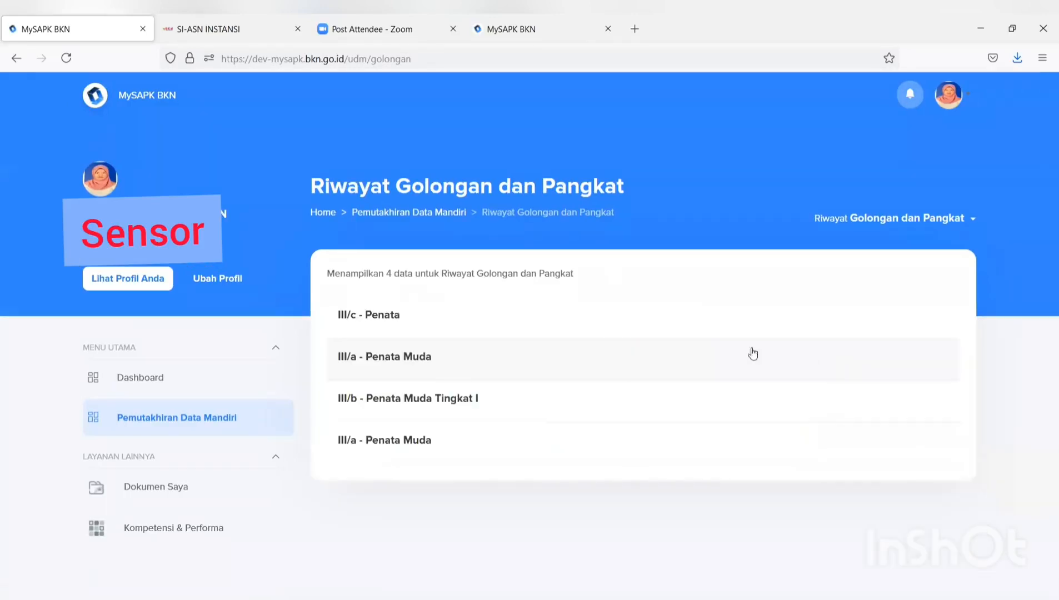
left_click(502, 317)
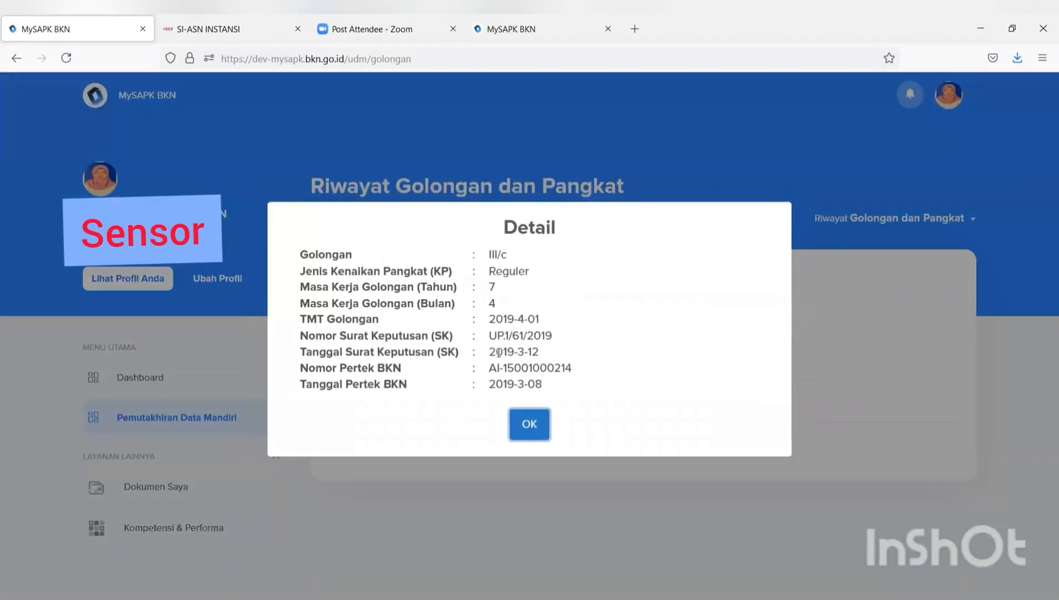
left_click(524, 437)
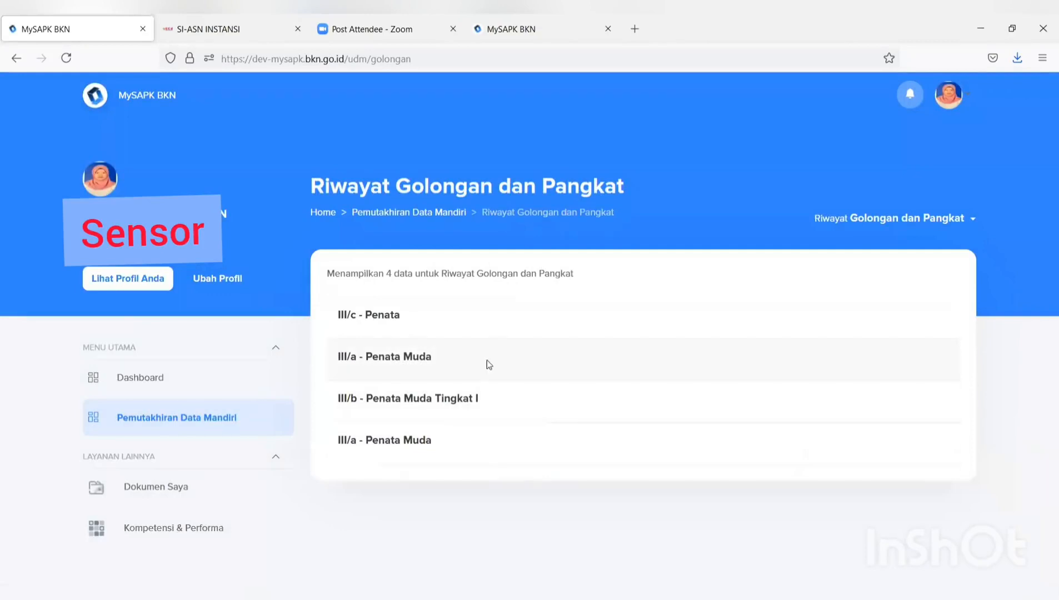
left_click(487, 361)
left_click(542, 431)
left_click(524, 400)
left_click(532, 430)
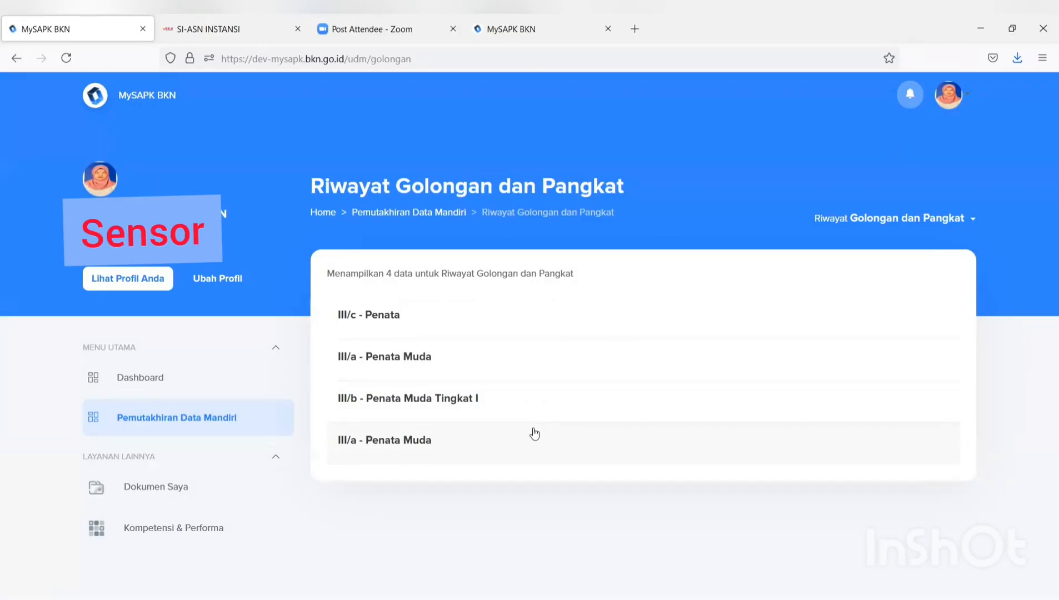
left_click(424, 213)
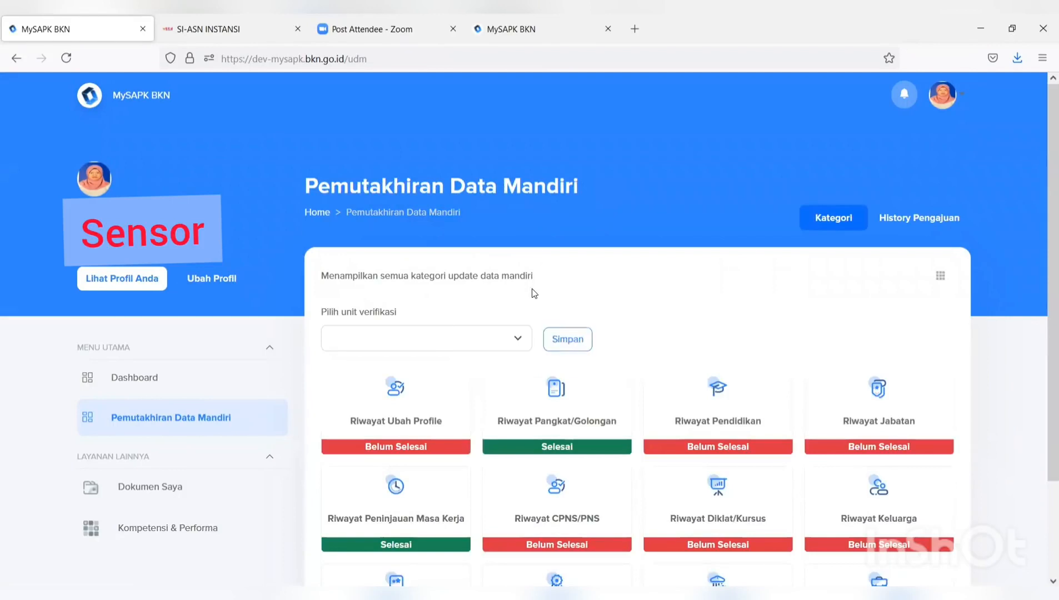
- Scroll down the category cards and open Riwayat Pendidikan with its five education records
scroll(686, 304, "down", 2)
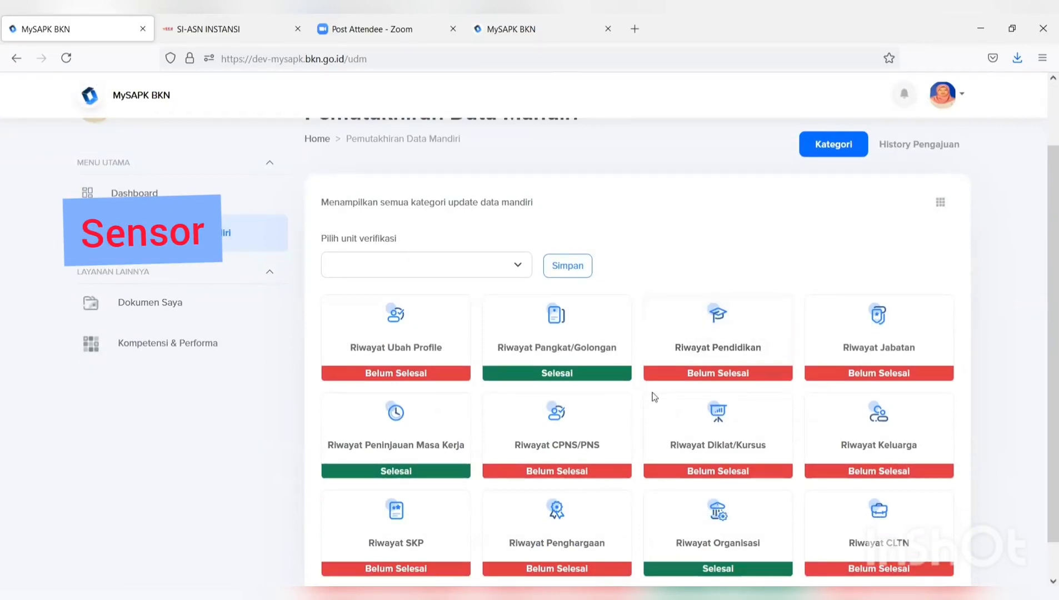
scroll(656, 397, "down", 1)
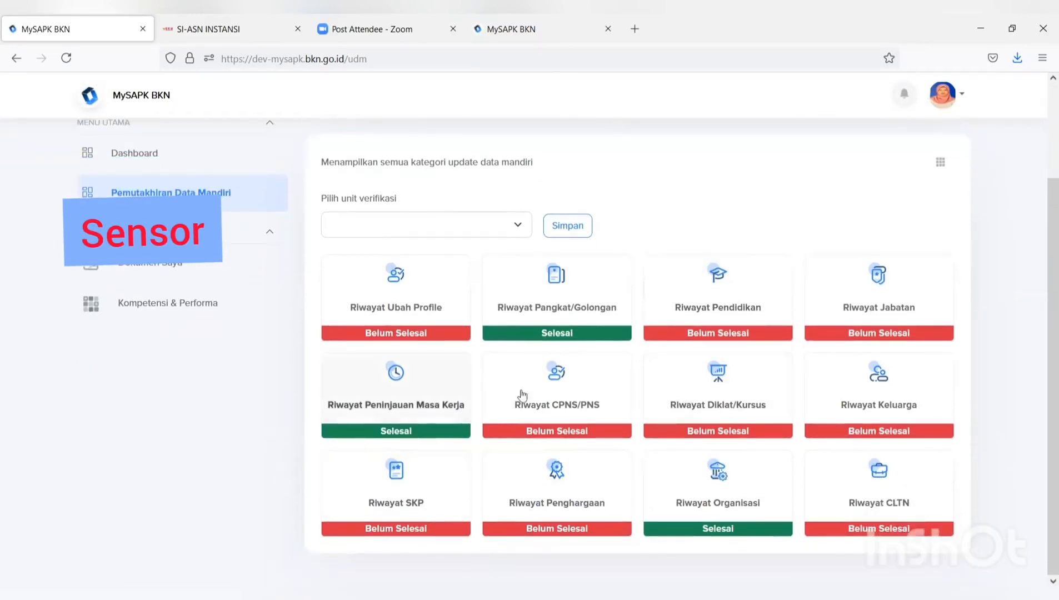
left_click(714, 314)
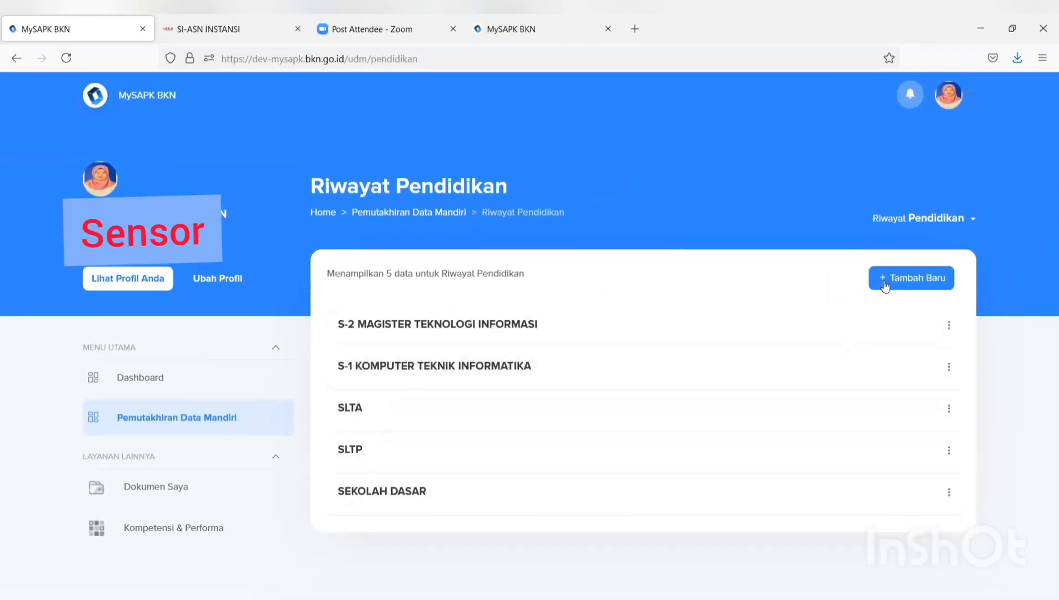
- Start a new education record: level S-3/Doktor, Pendidikan S-3/DOKTOR, school Universitas Indonesia
left_click(893, 284)
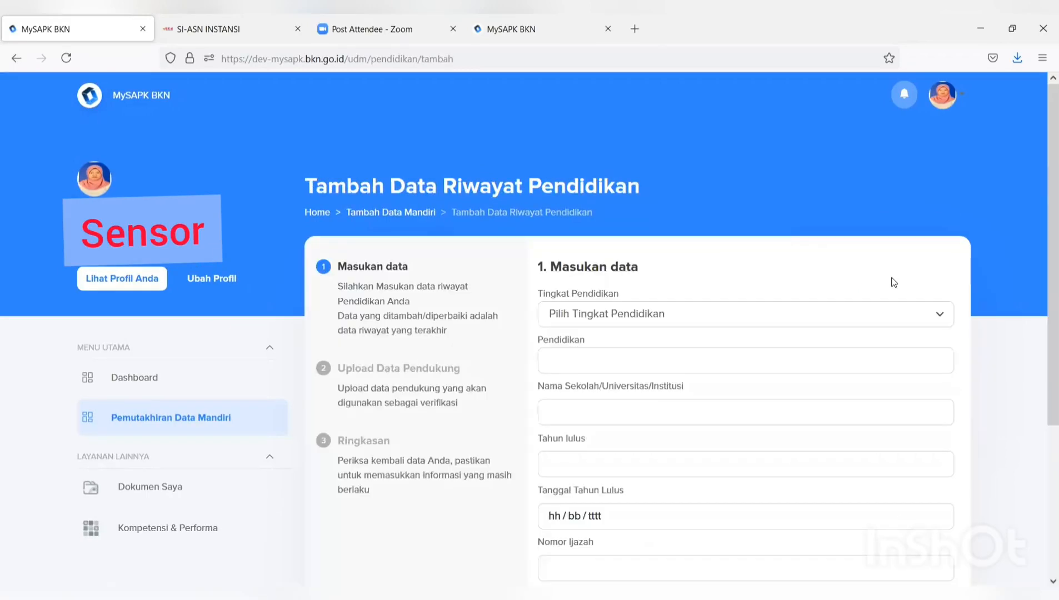
left_click(867, 313)
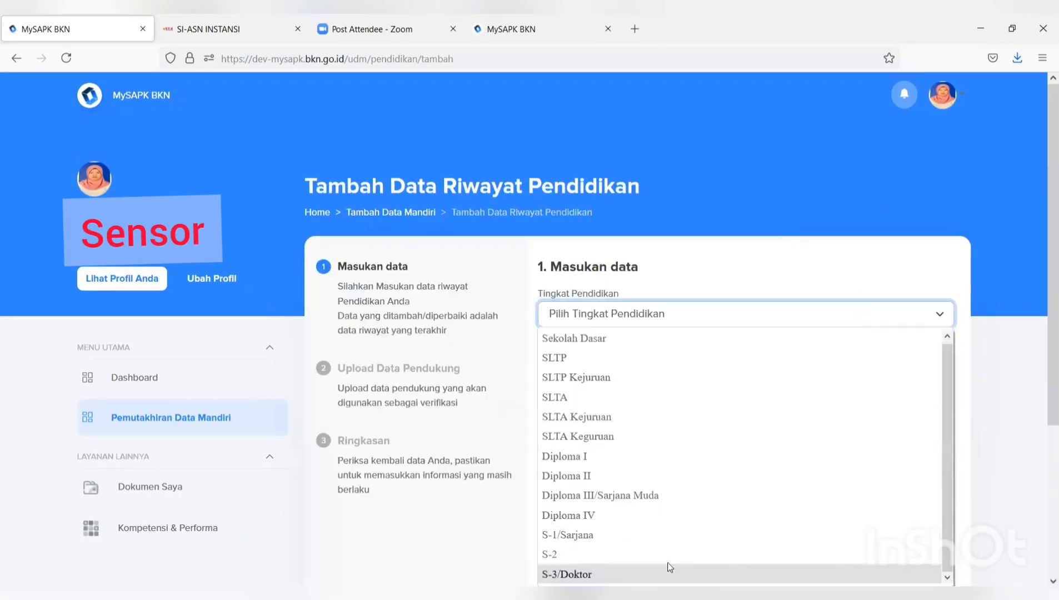
left_click(670, 574)
left_click(595, 364)
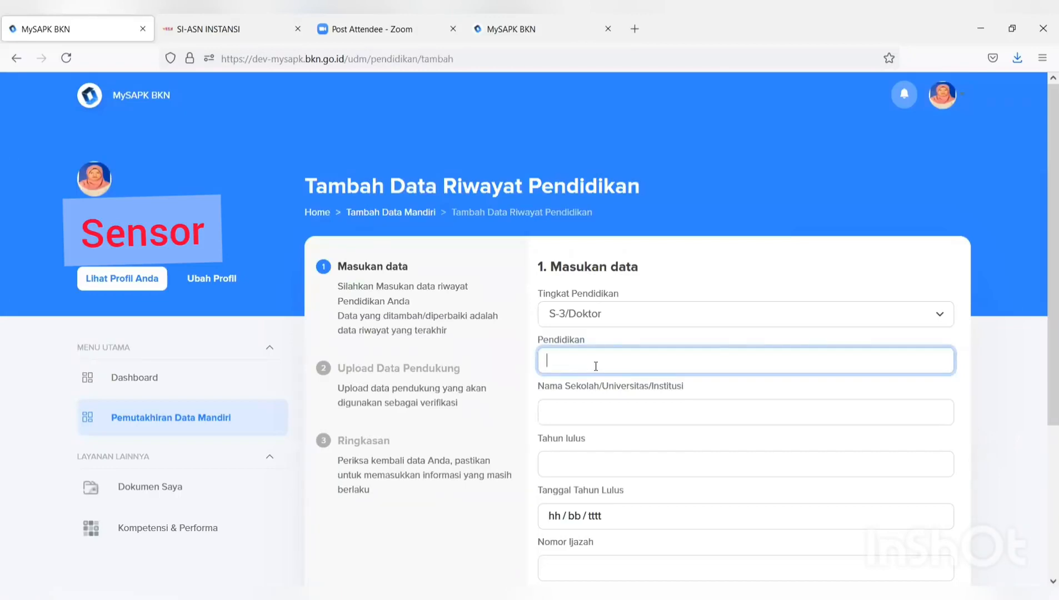
type("dok")
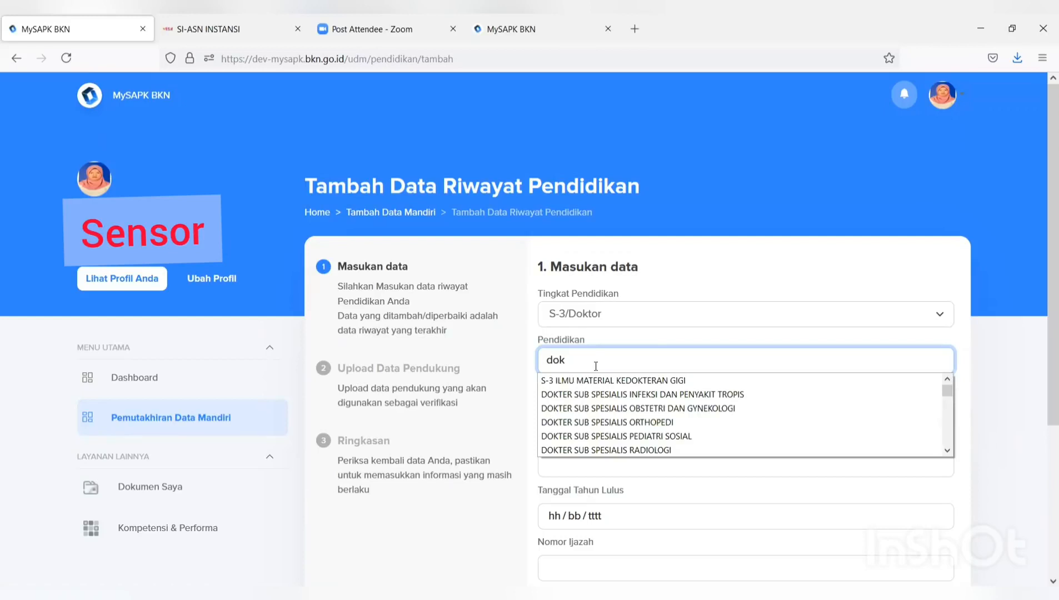
type("tor")
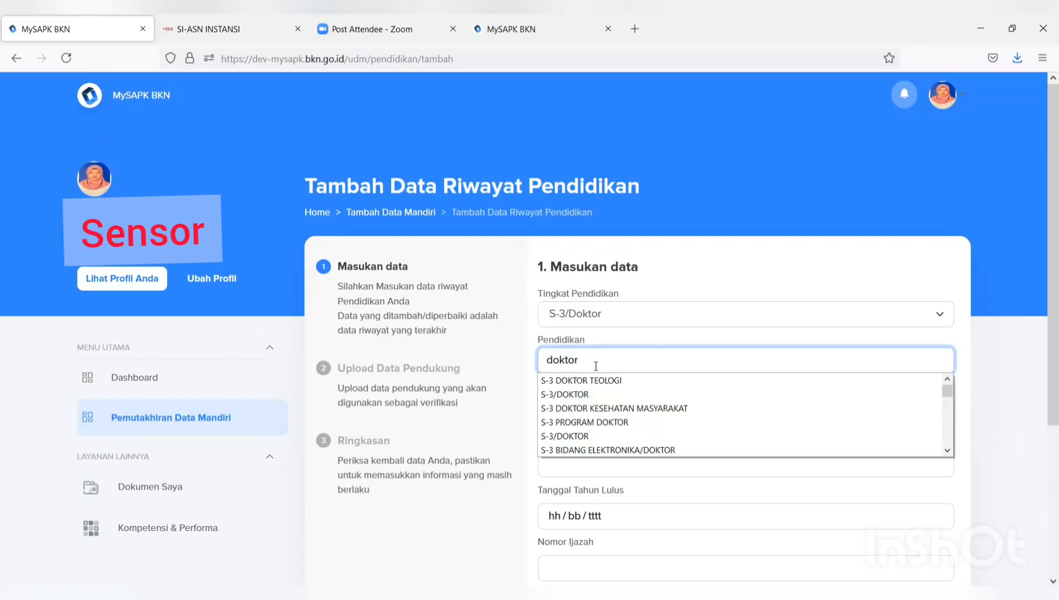
left_click(567, 394)
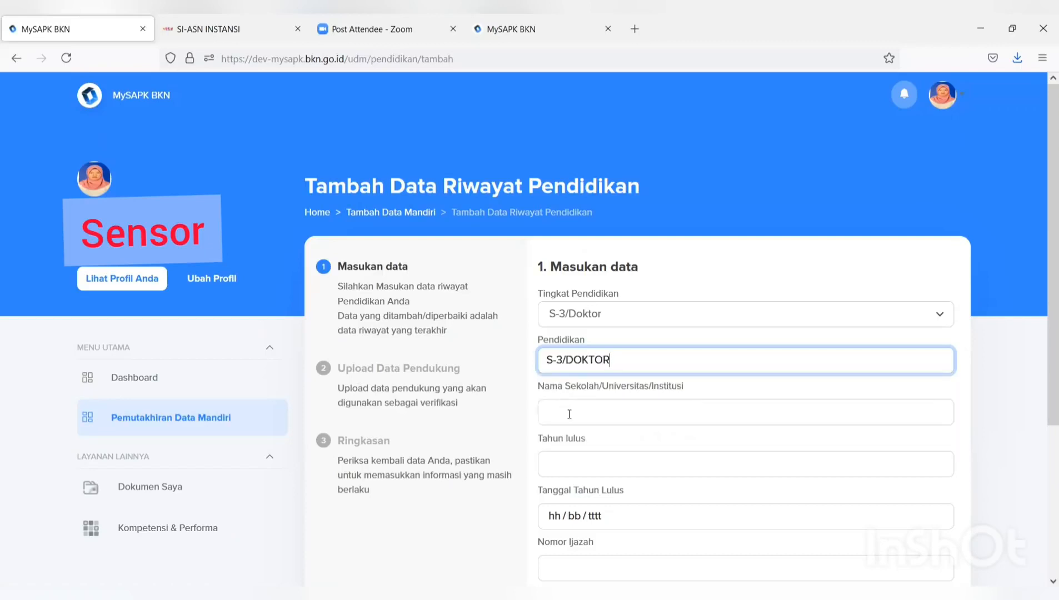
left_click(569, 414)
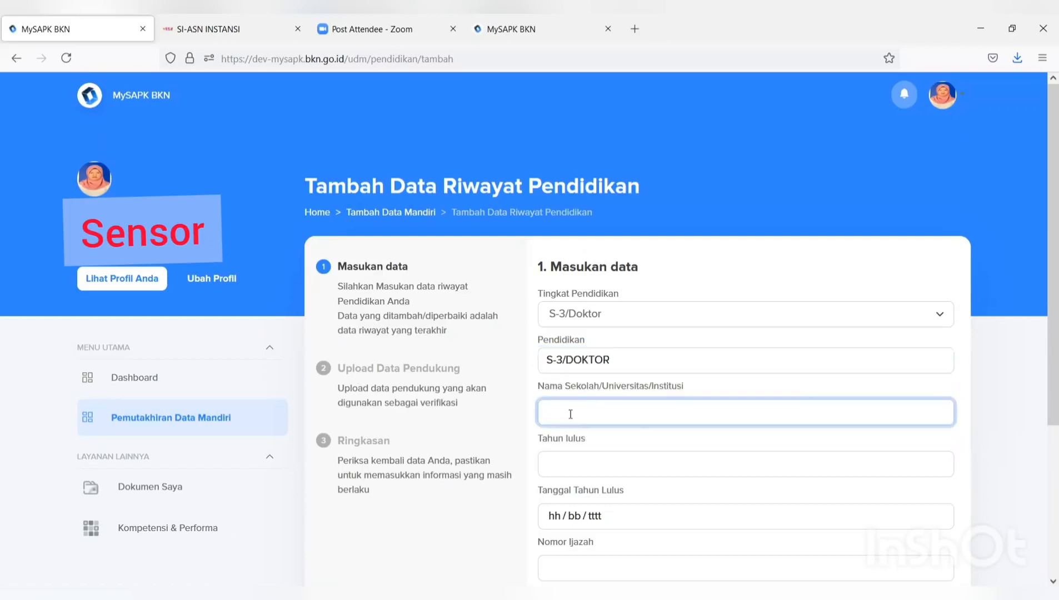
type("UNI")
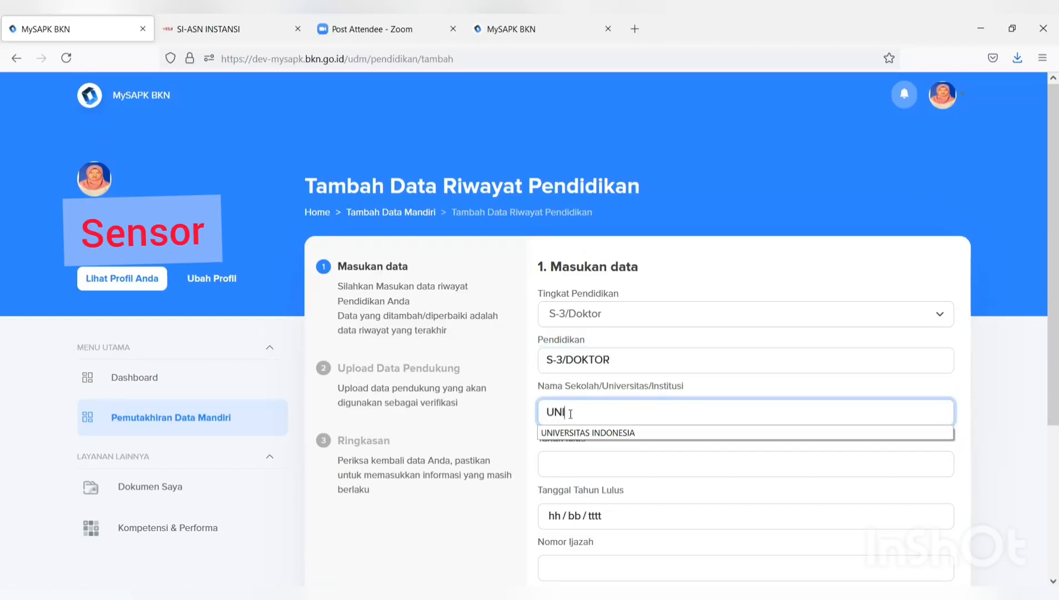
left_click(575, 436)
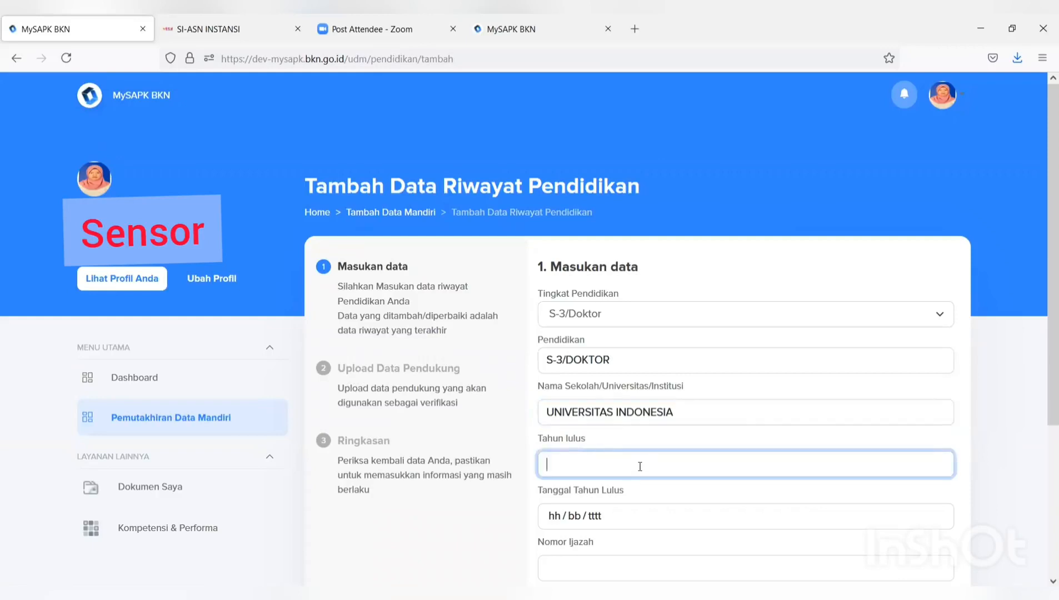
- Set graduation year 2021 and graduation date 11 July 2021
type("20")
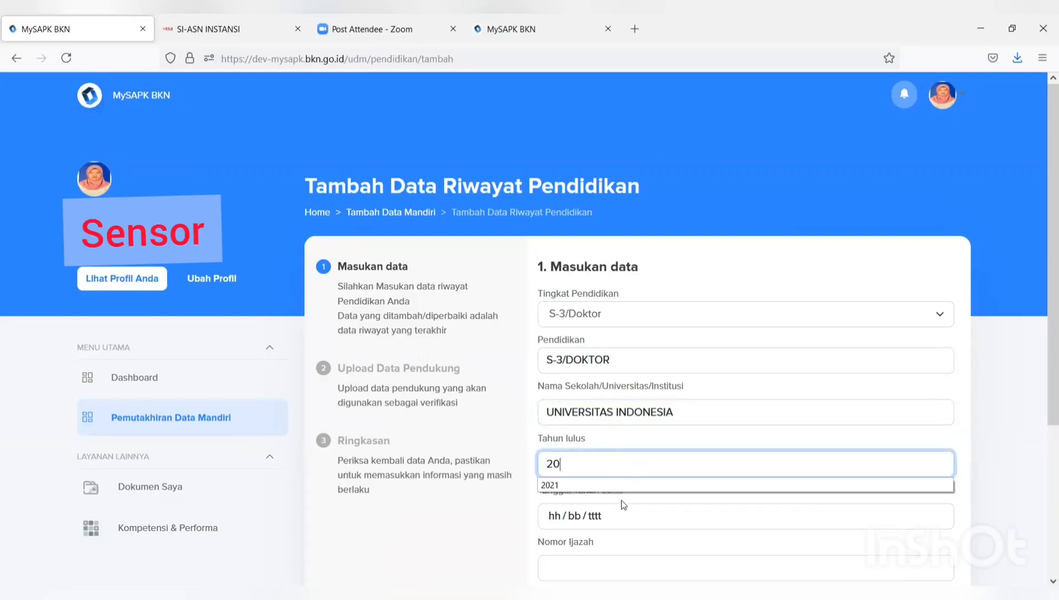
left_click(632, 487)
left_click(611, 518)
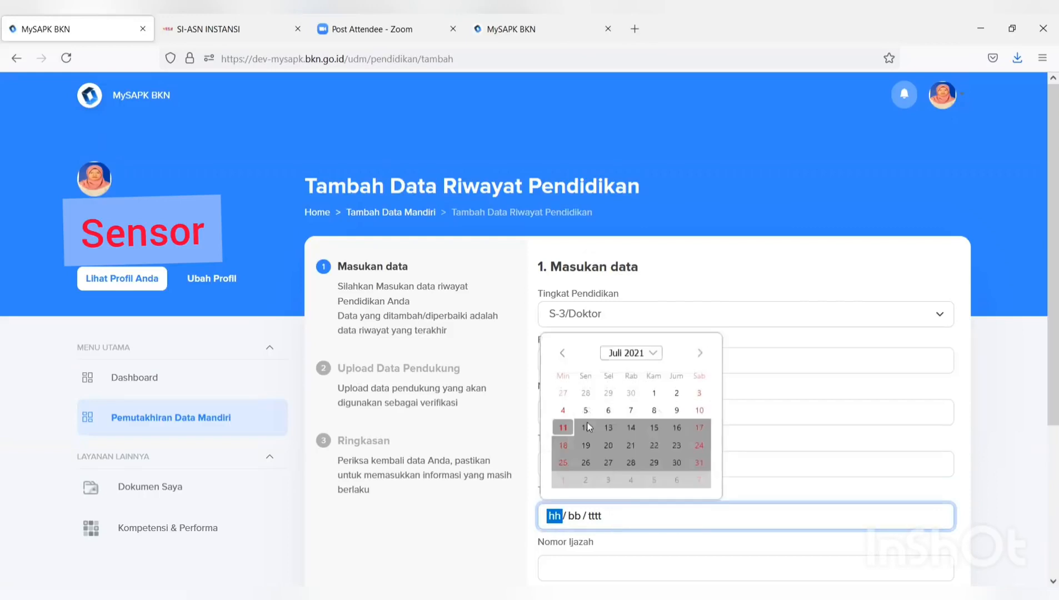
left_click(563, 428)
scroll(593, 397, "down", 4)
- Enter a diploma number and front title DR, then continue to the document upload step
left_click(595, 355)
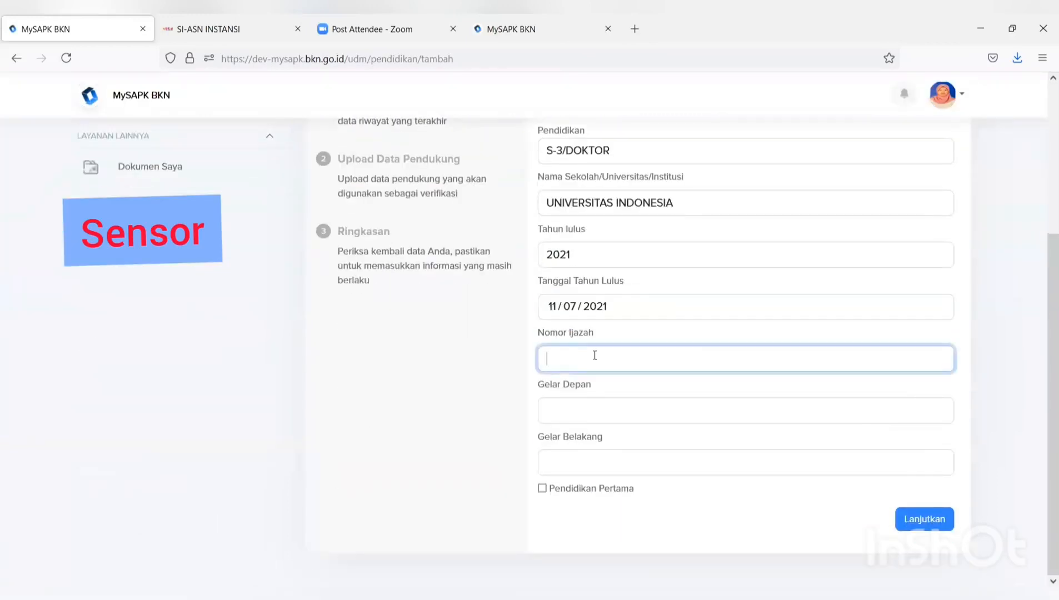
type("kk")
left_click(588, 416)
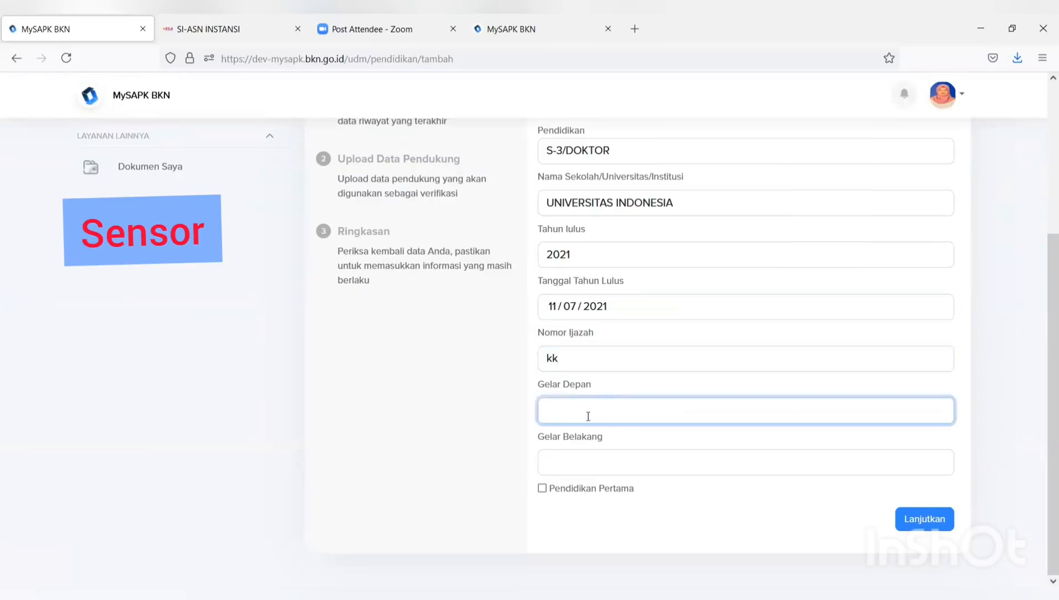
left_click(574, 467)
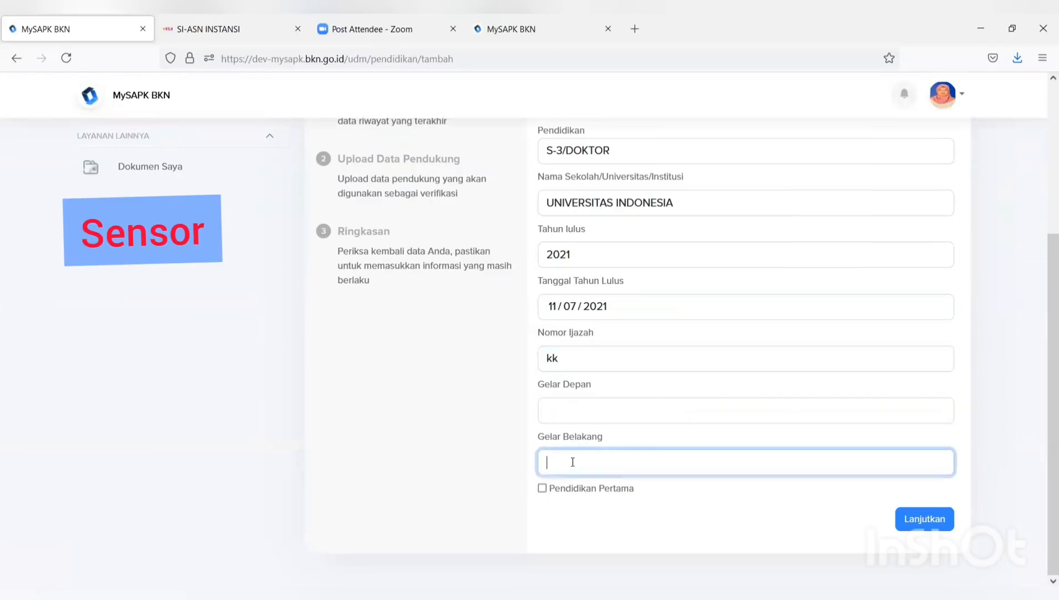
left_click(564, 410)
type("DR")
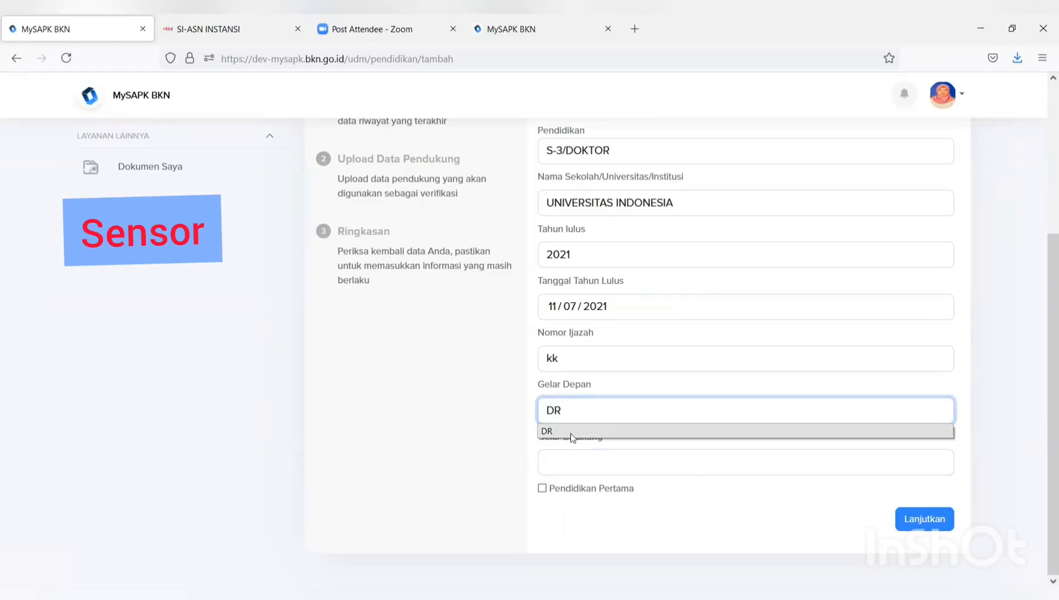
left_click(572, 432)
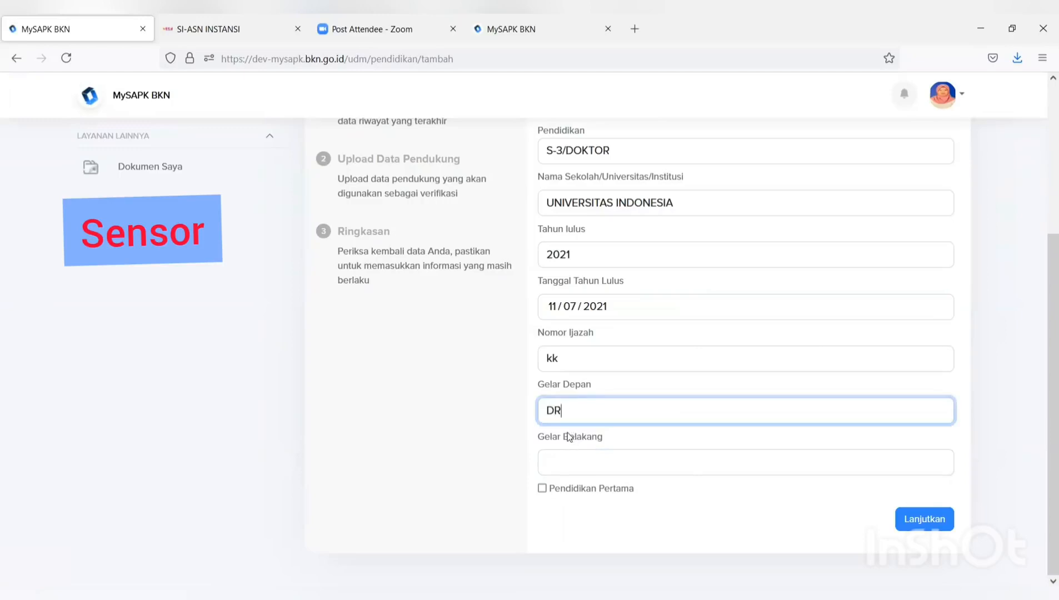
left_click(924, 519)
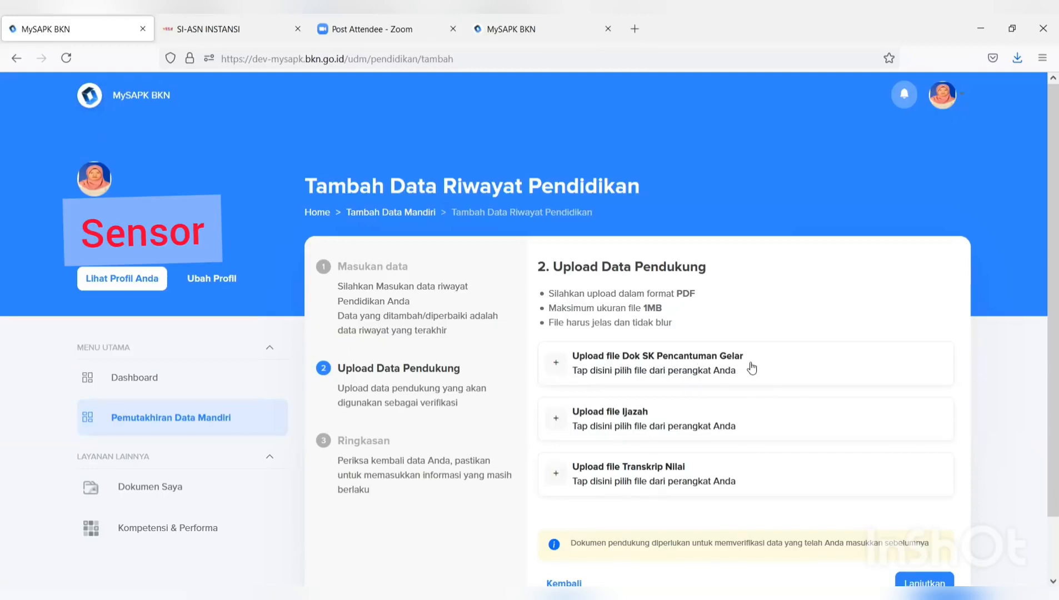
- Upload a PDF into each of the SK Pencantuman Gelar, Ijazah and Transkrip Nilai slots
left_click(699, 376)
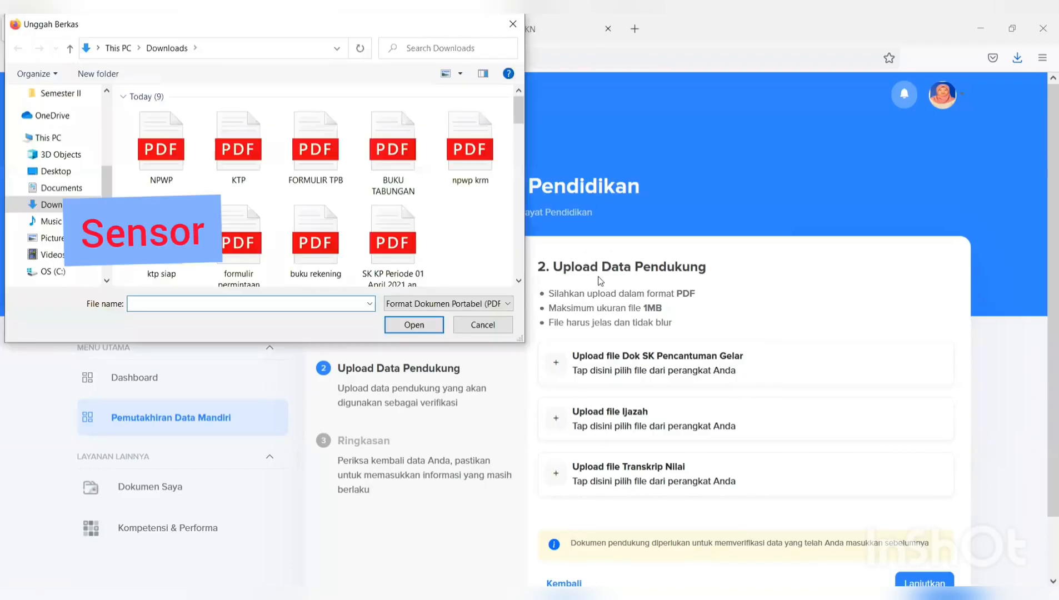
left_click(306, 170)
left_click(416, 325)
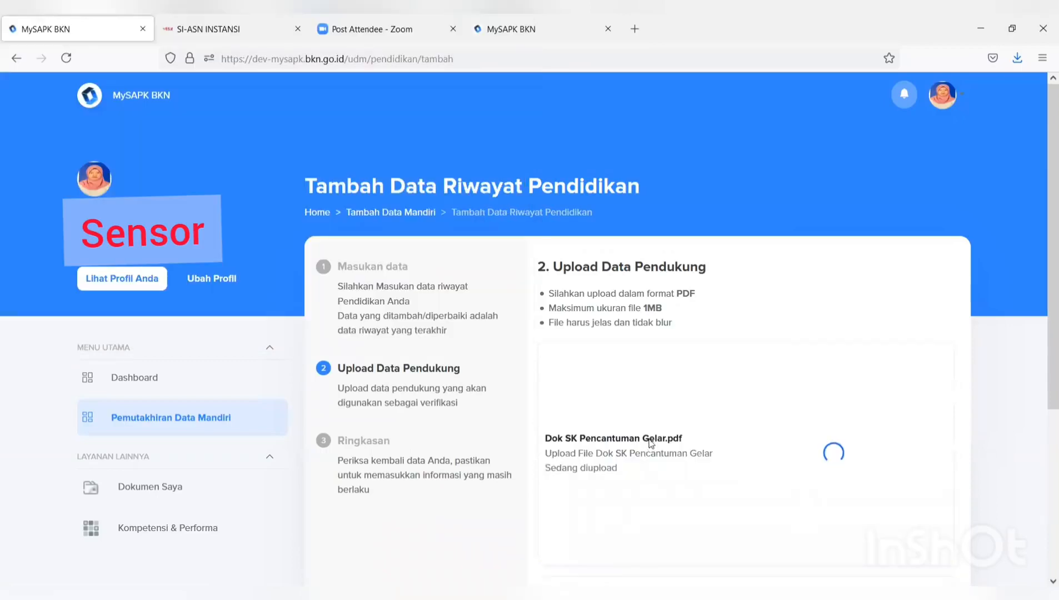
scroll(619, 355, "down", 2)
left_click(617, 351)
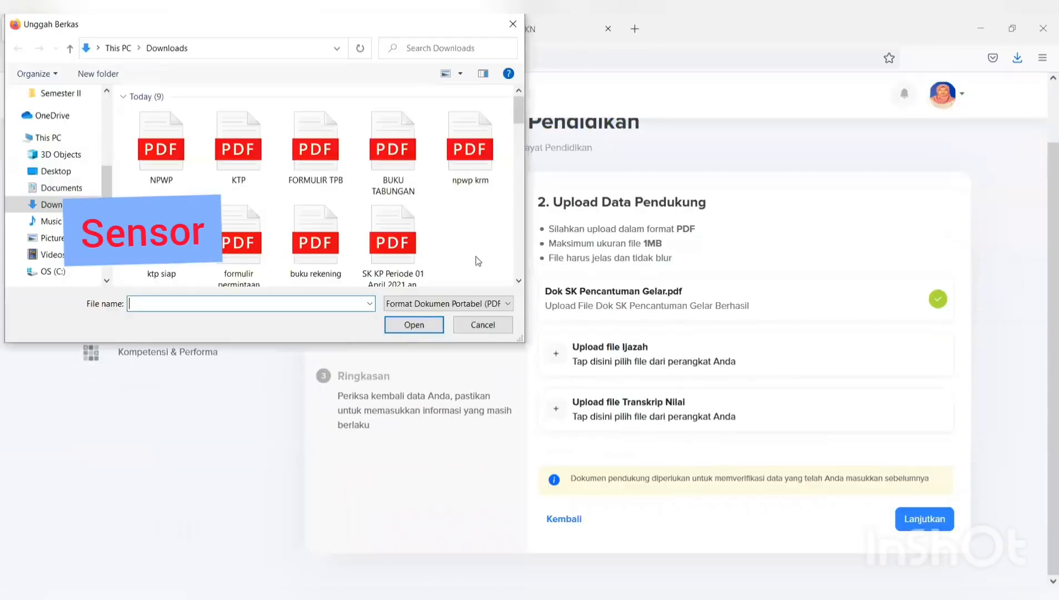
left_click(309, 162)
left_click(426, 326)
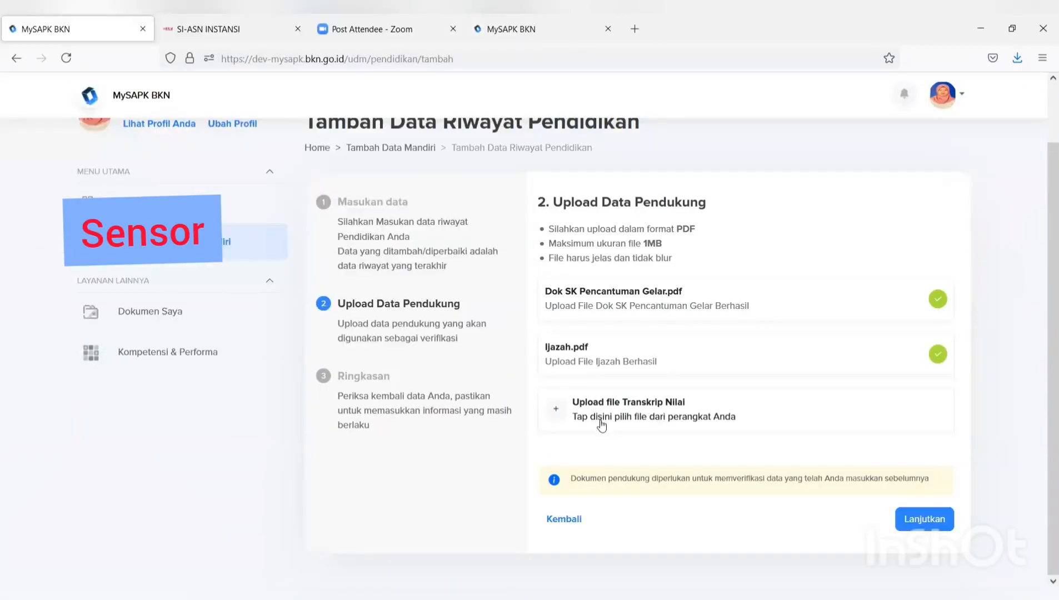
left_click(619, 404)
left_click(312, 164)
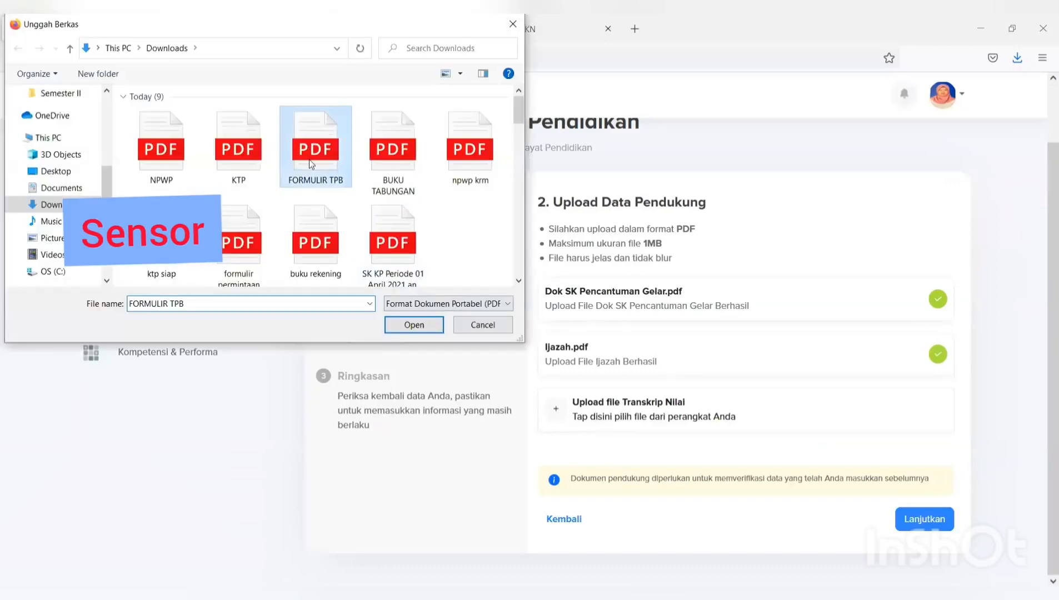
left_click(411, 323)
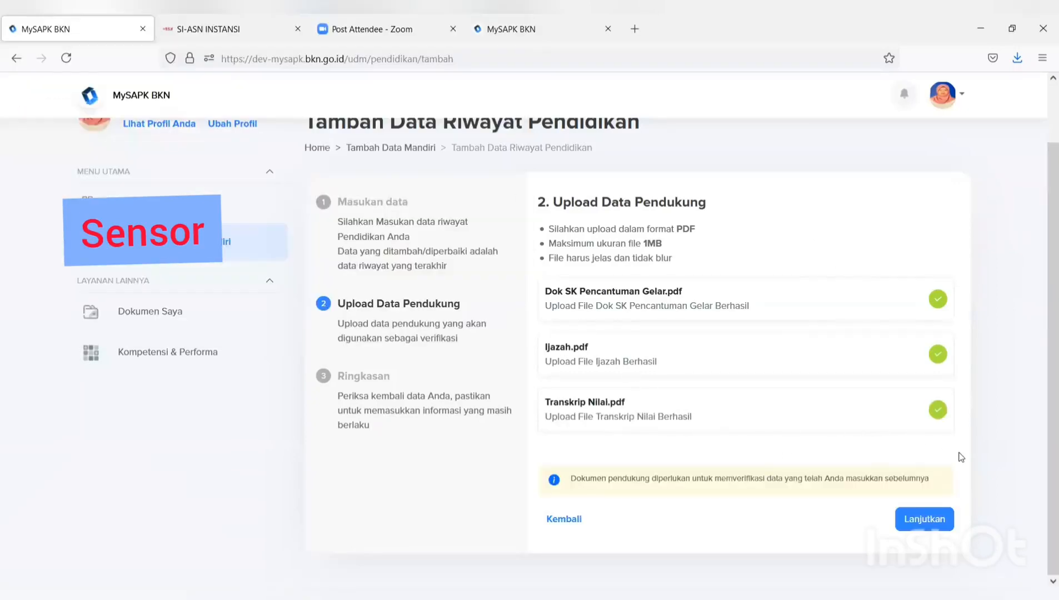
- Review the S-3 education summary, tick the declaration, submit with Kirim and acknowledge Tambah Berhasil
left_click(918, 519)
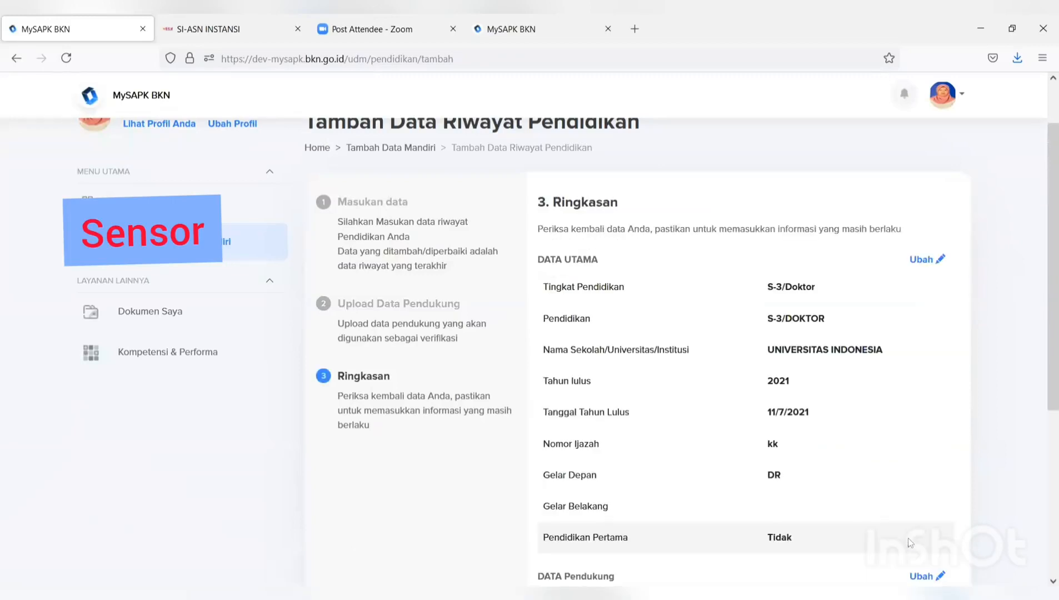
scroll(900, 503, "down", 3)
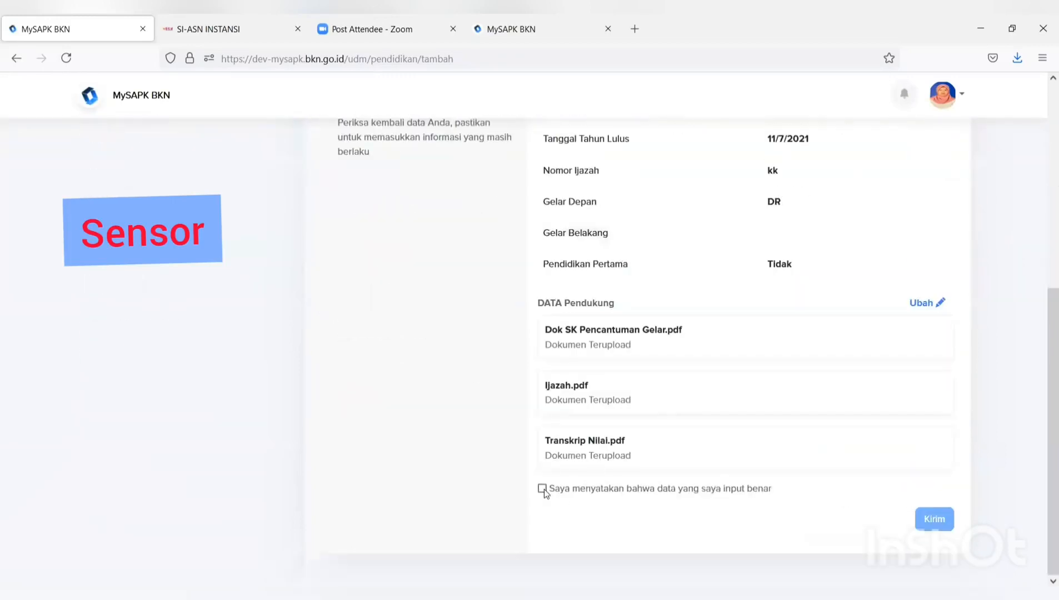
scroll(548, 492, "up", 5)
scroll(553, 471, "down", 5)
left_click(542, 489)
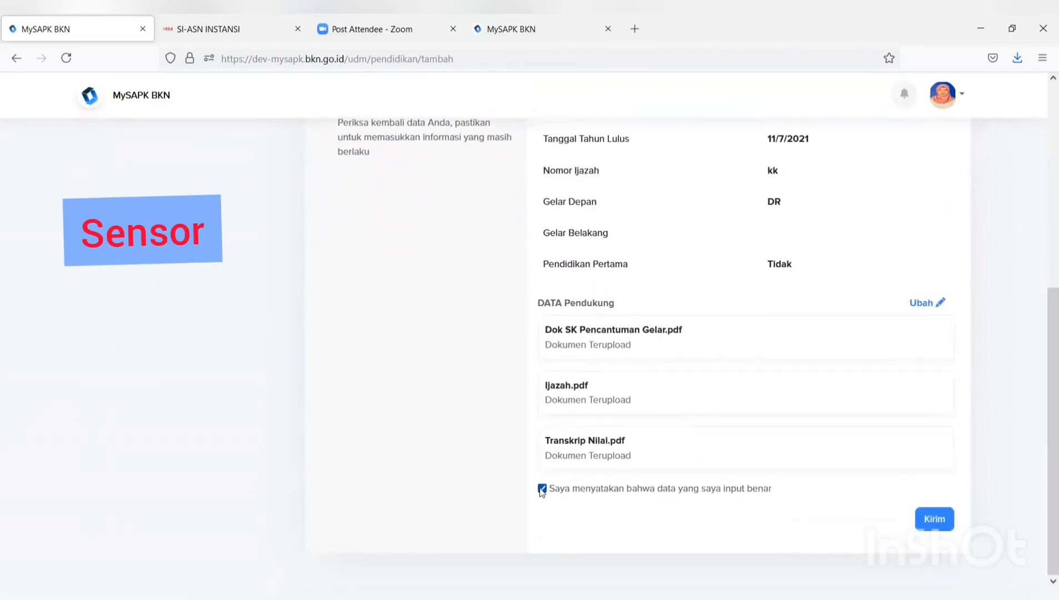
left_click(935, 519)
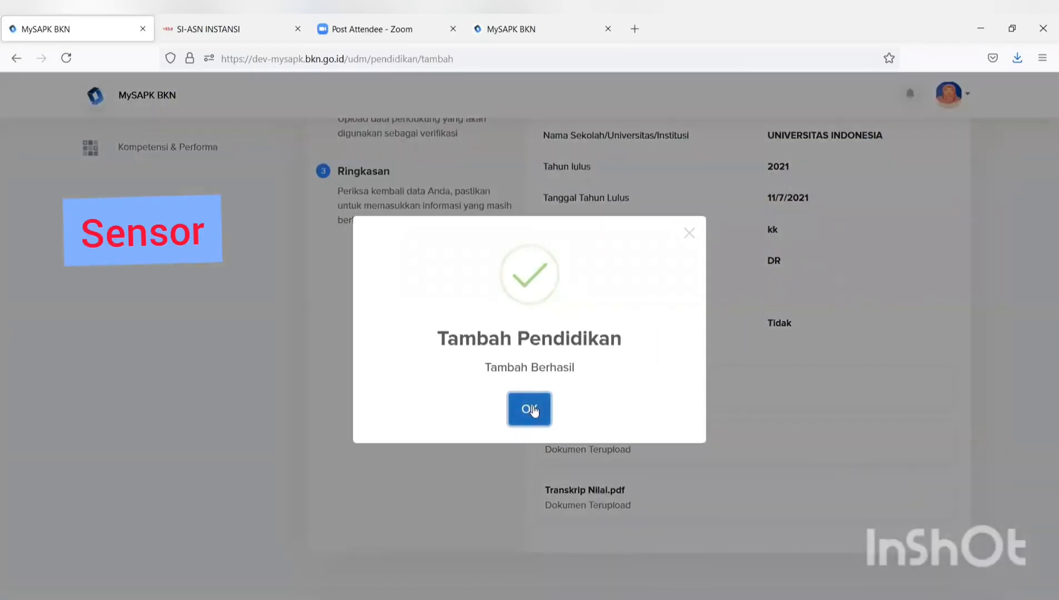
left_click(532, 410)
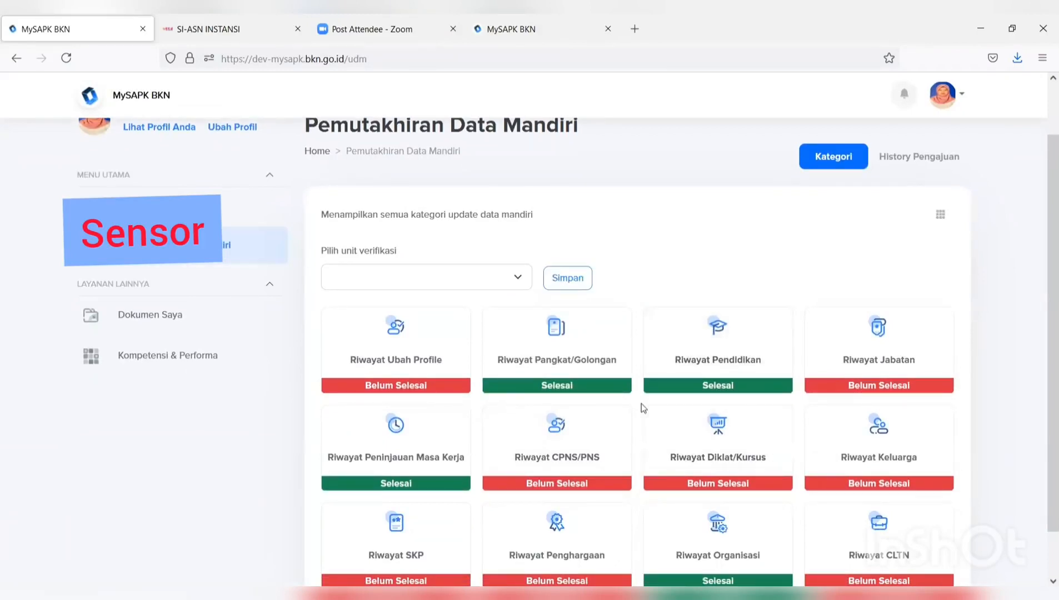
- Open the Riwayat Jabatan history of six positions and start a new position record
left_click(886, 379)
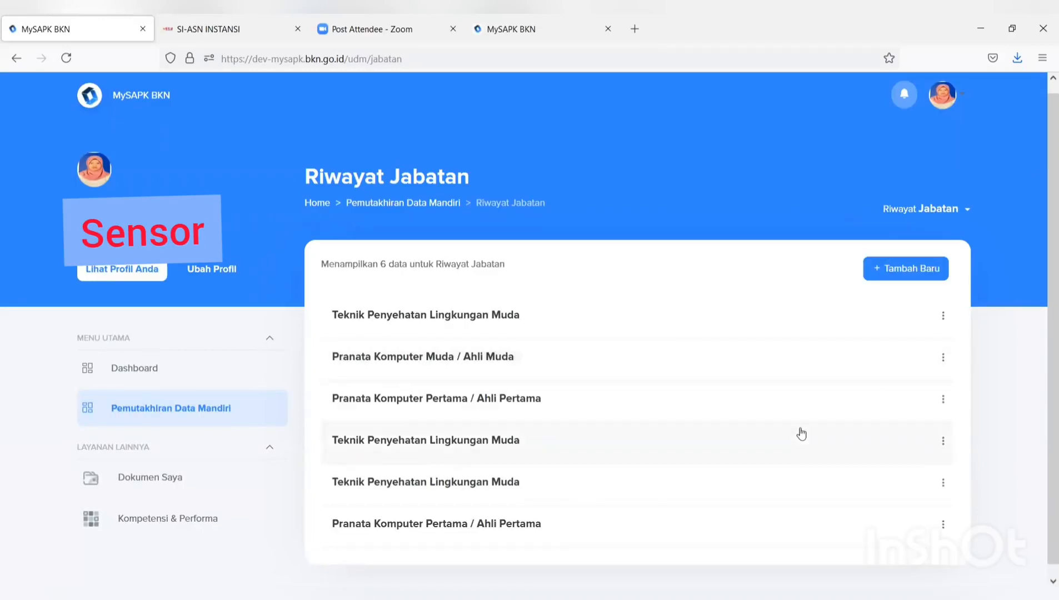
left_click(920, 272)
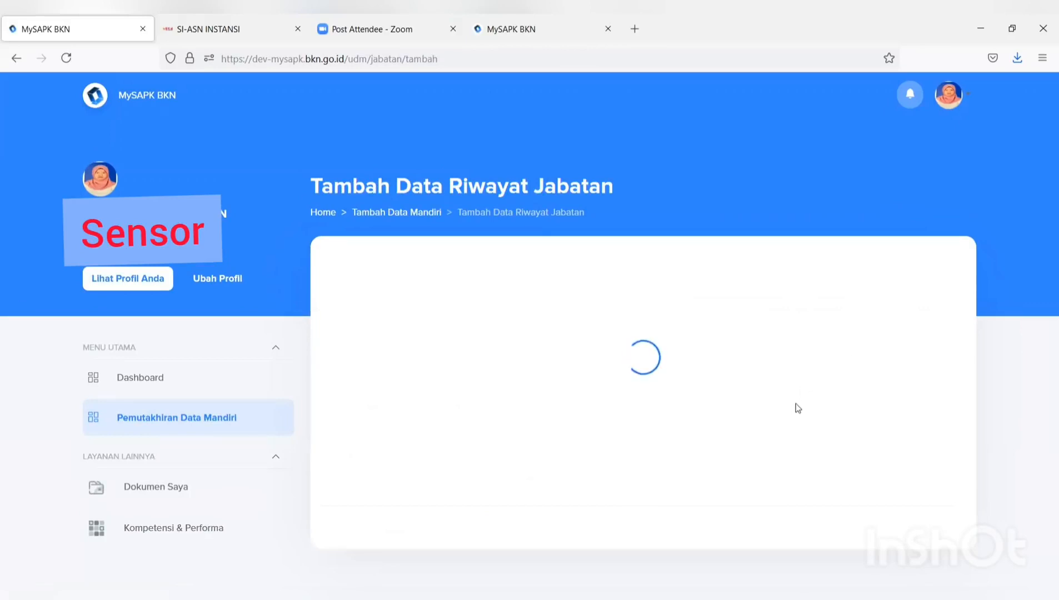
- Set Jenis Jabatan to Jabatan Struktural and Unor to Bagian Mutasi, giving Kepala Bagian Mutasi, Eselon III.a
scroll(667, 381, "down", 3)
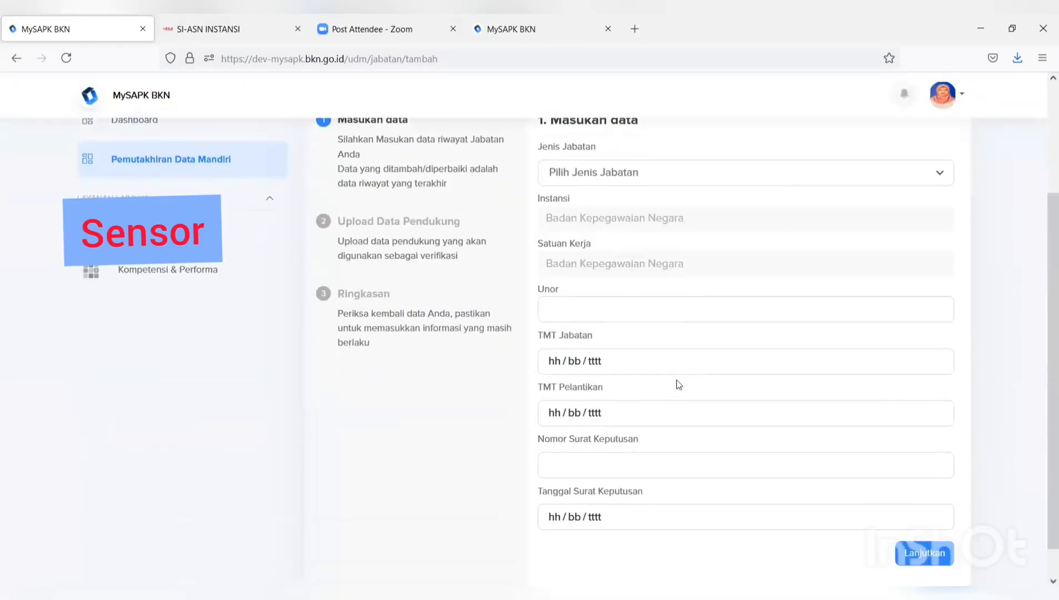
scroll(661, 200, "up", 2)
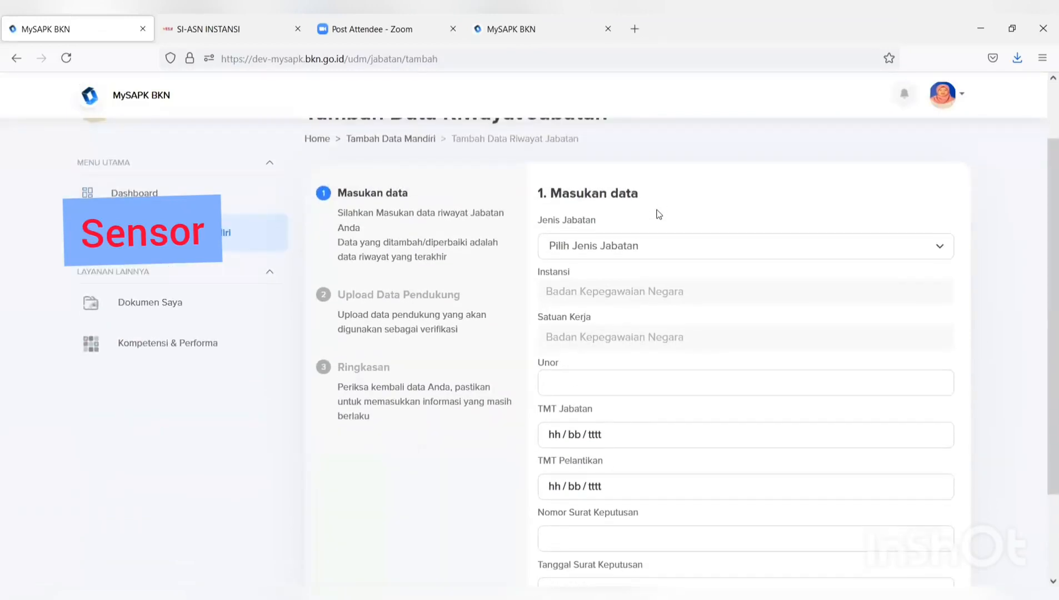
scroll(659, 211, "down", 2)
left_click(660, 182)
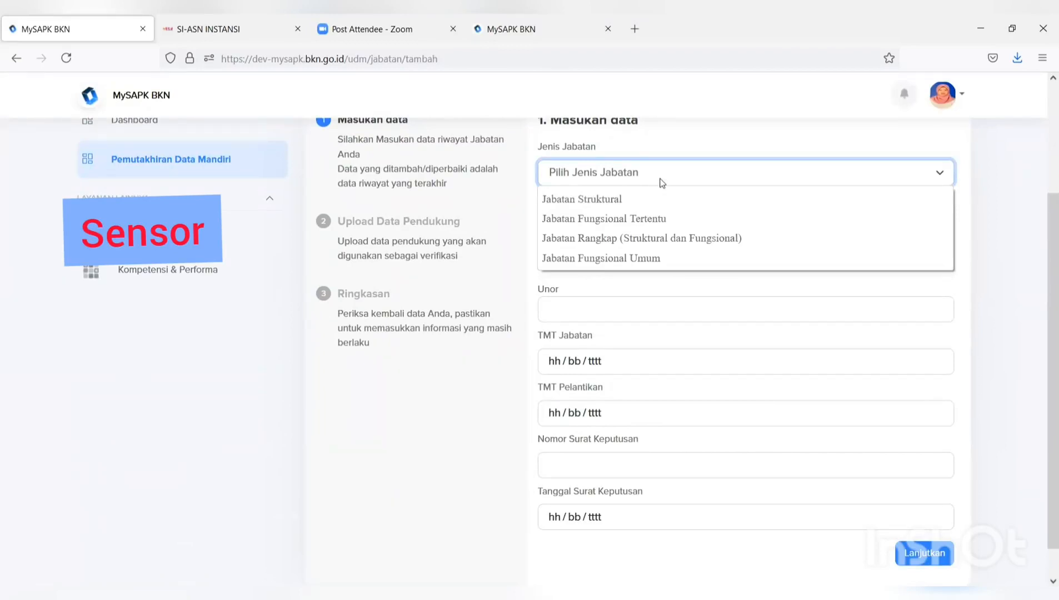
left_click(634, 201)
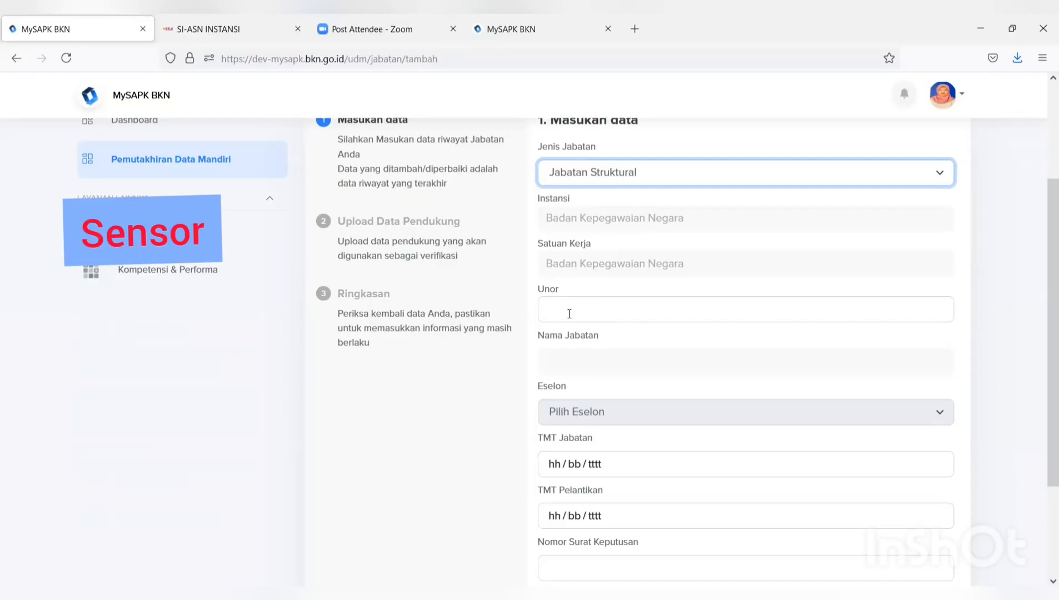
left_click(570, 314)
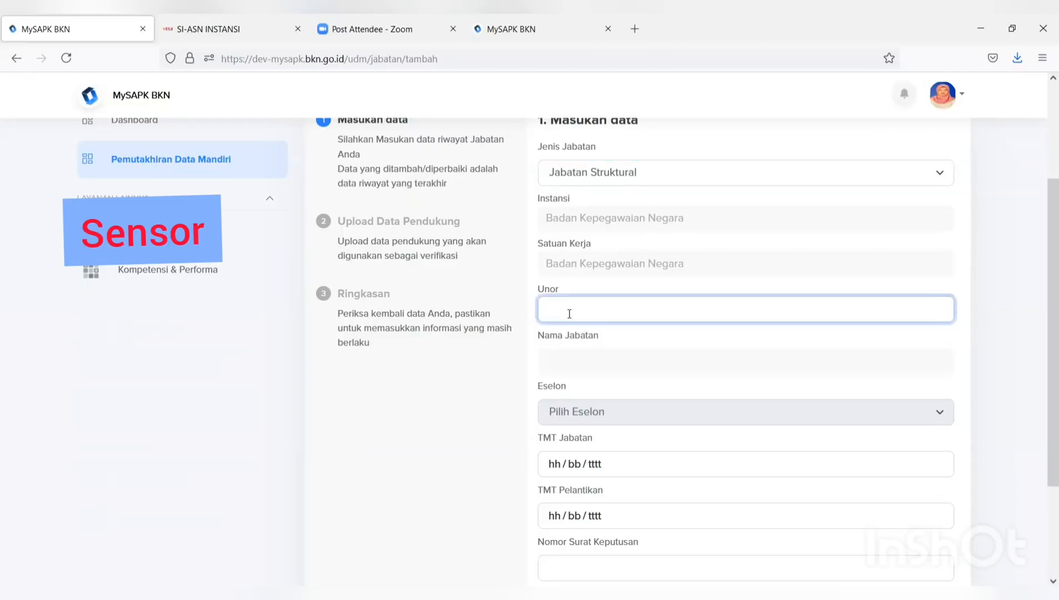
type("bagian m")
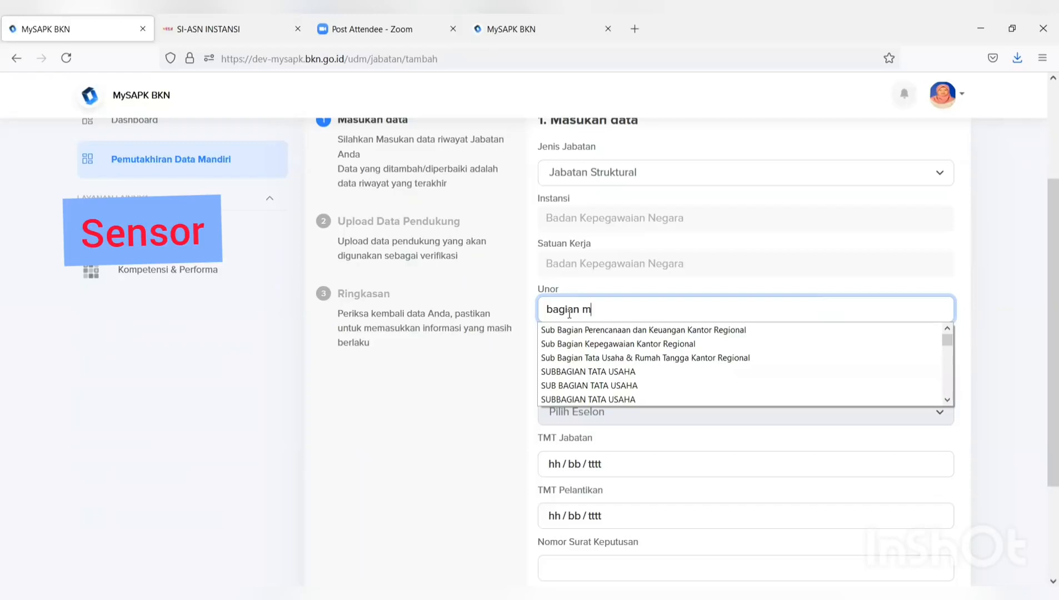
type("u")
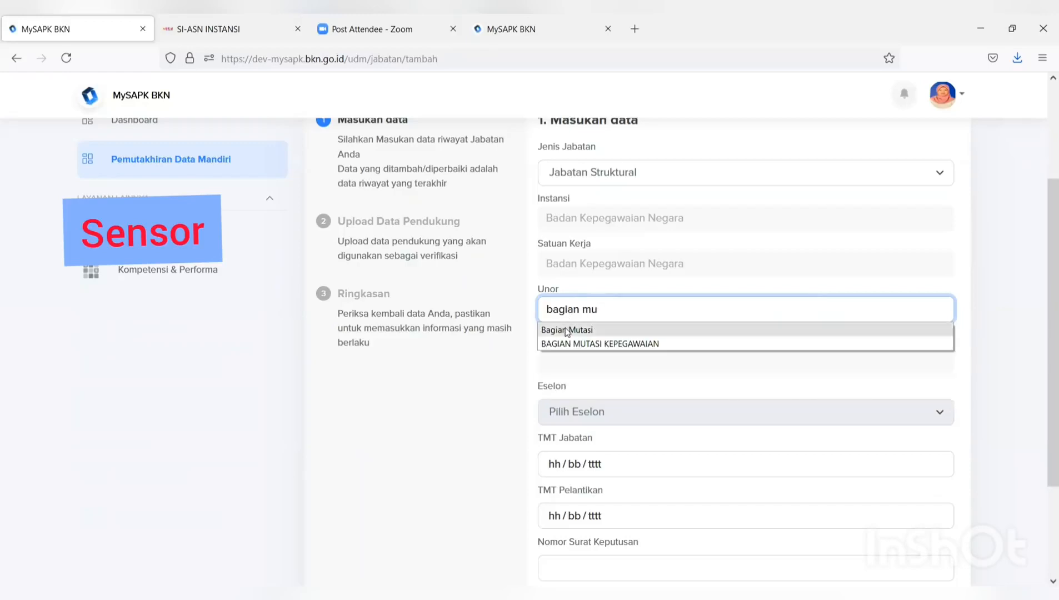
left_click(567, 331)
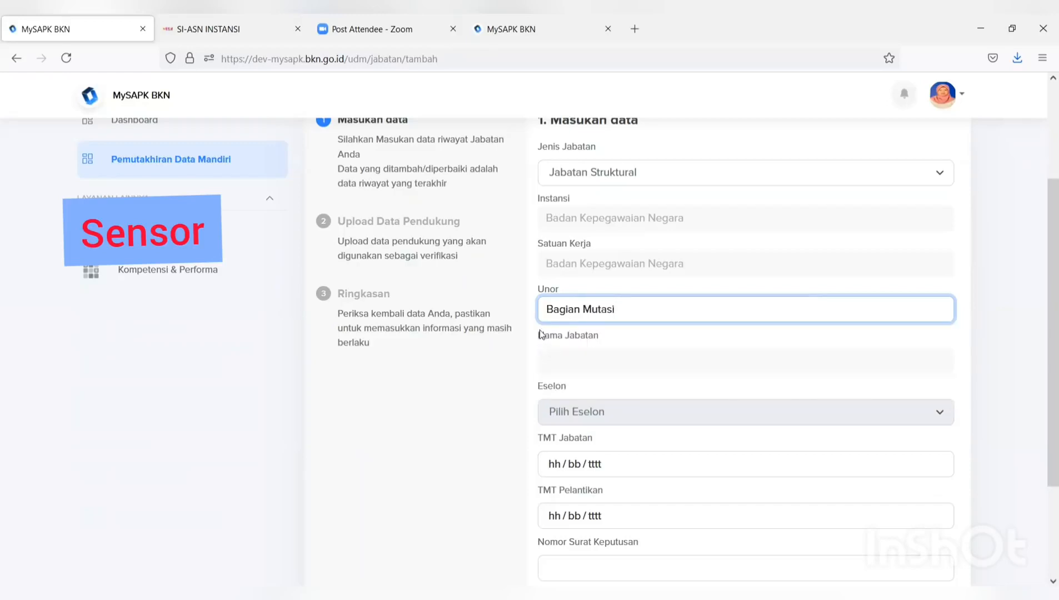
left_click(565, 366)
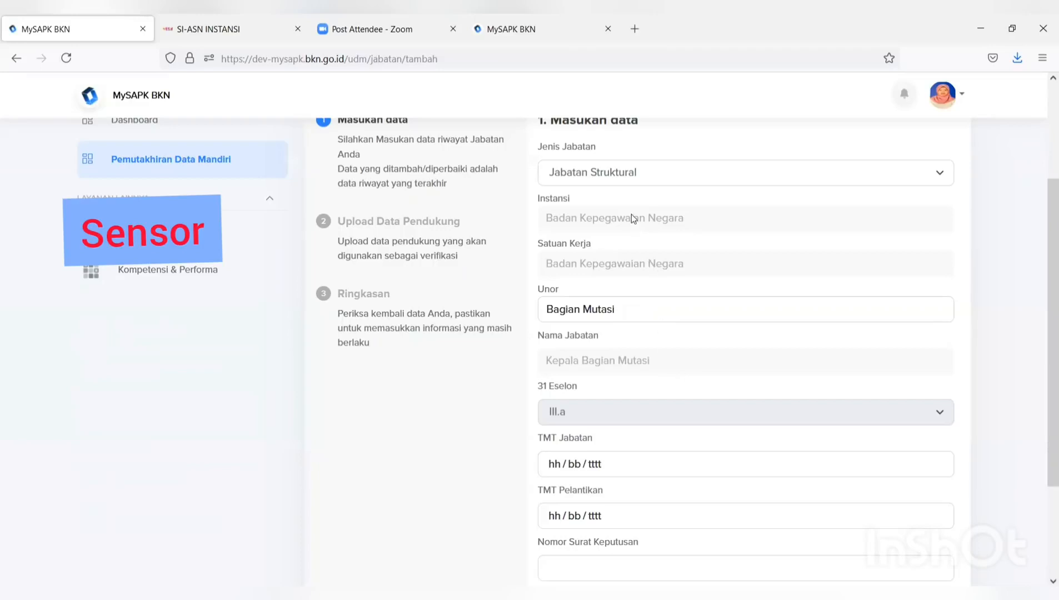
scroll(628, 197, "down", 3)
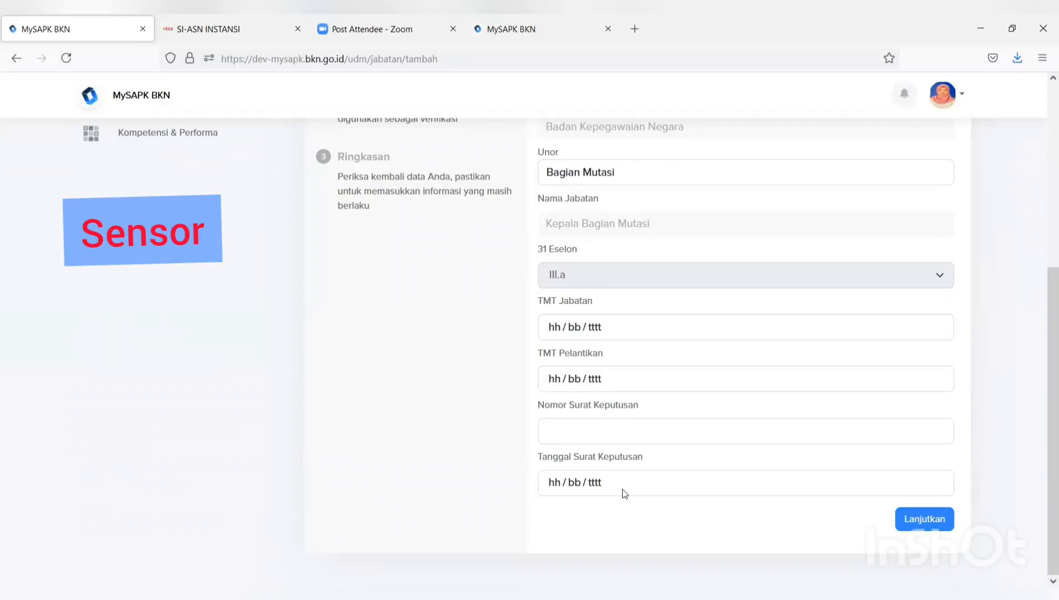
scroll(622, 489, "up", 6)
- Change the position type to Jabatan Fungsional Tertentu with unit Direktorat Kinerja Aparatur Sipil Negara
left_click(610, 320)
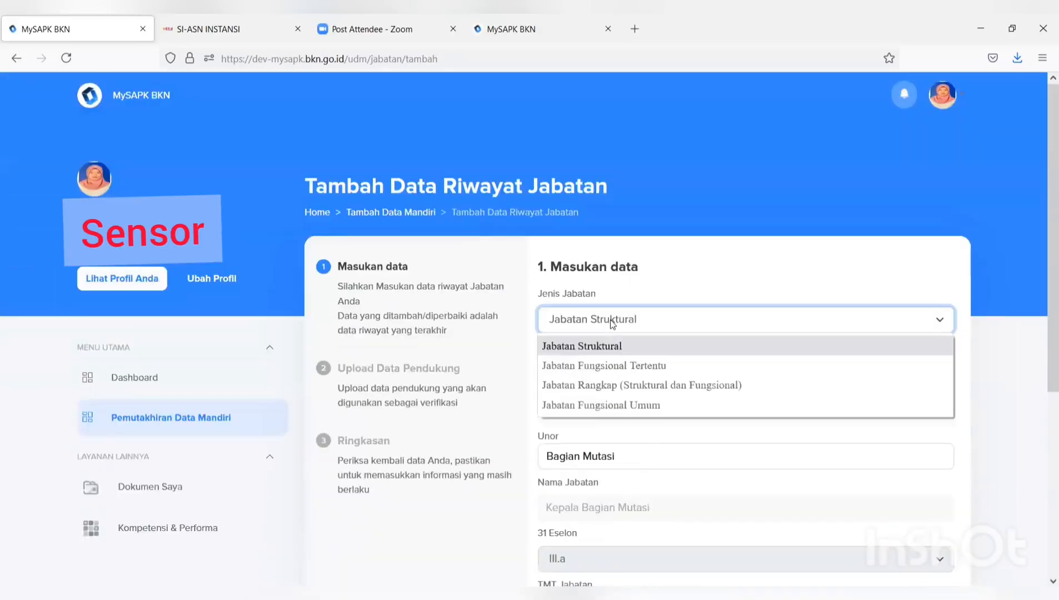
left_click(610, 367)
scroll(644, 390, "down", 3)
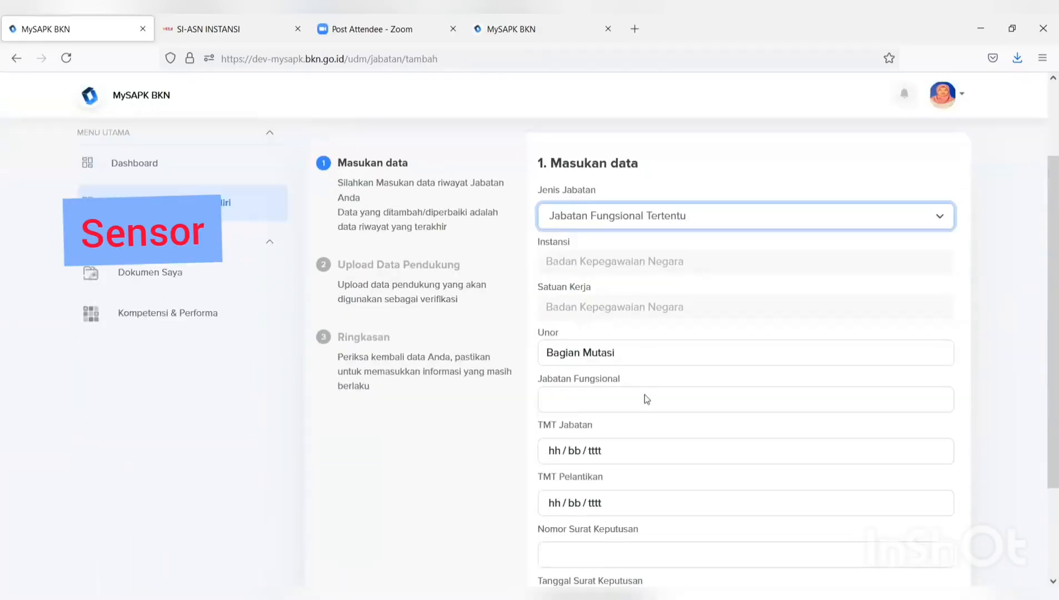
left_click_drag(638, 309, 496, 312)
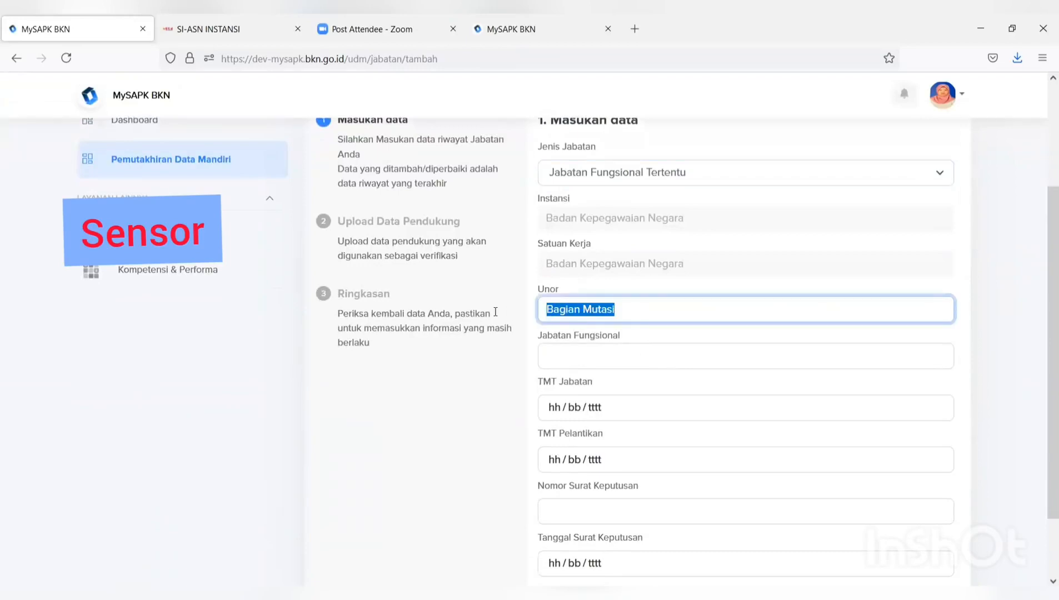
type("direktor")
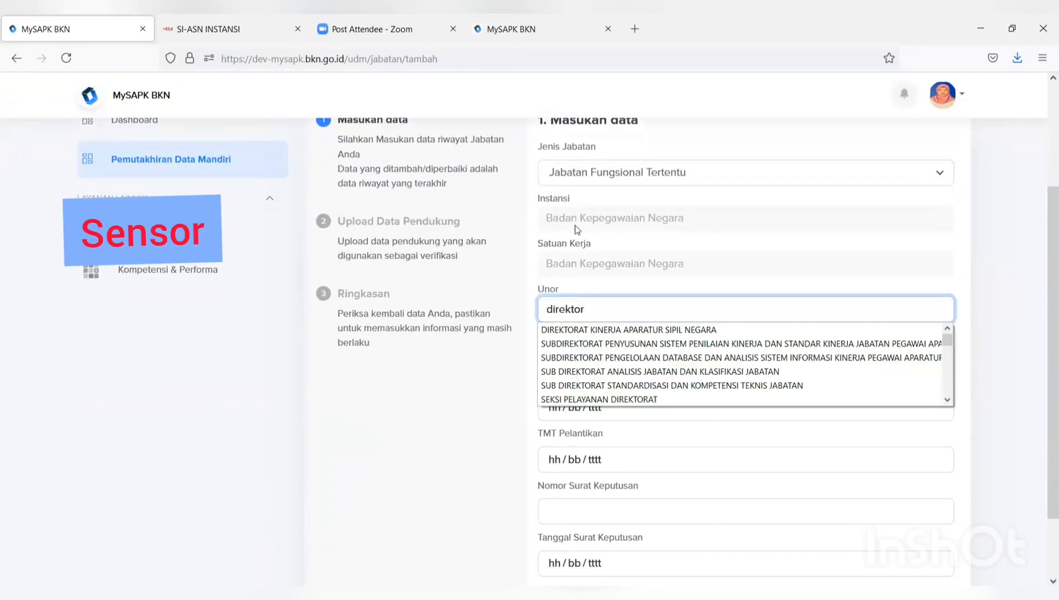
scroll(638, 335, "down", 2)
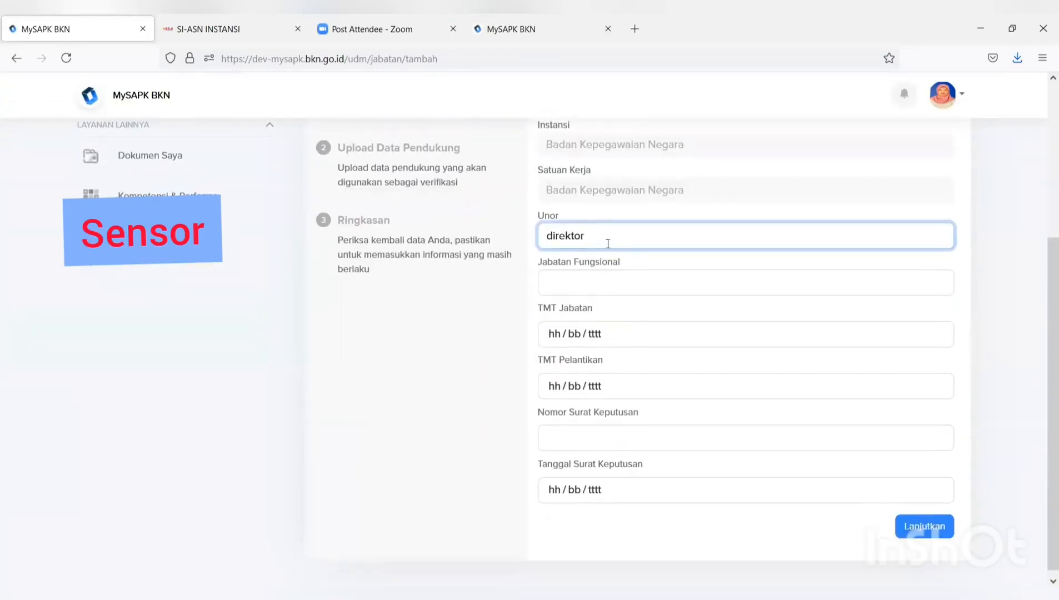
type("ar")
key("BackSpace")
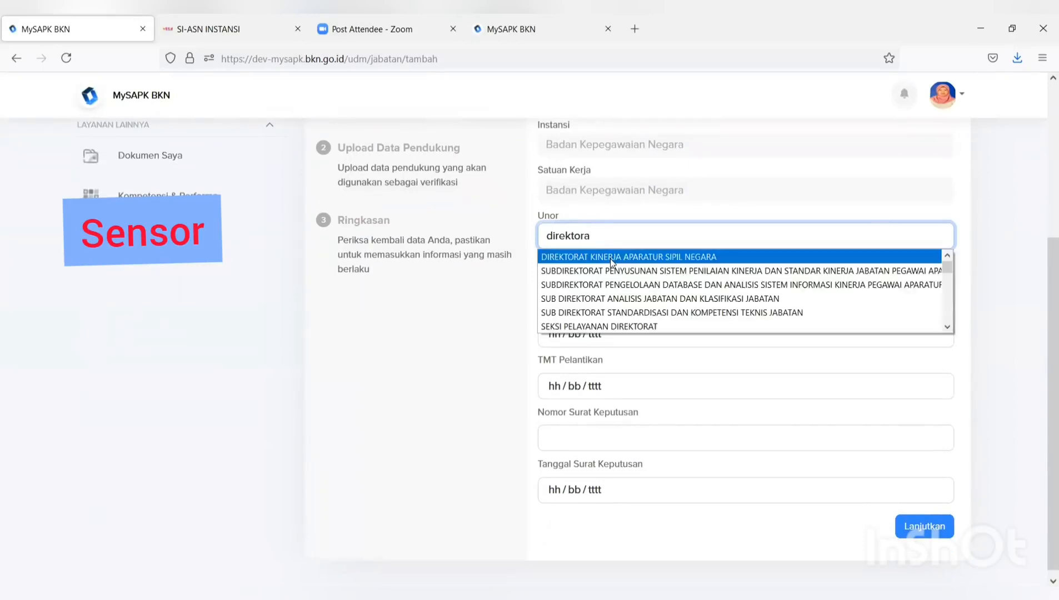
left_click(611, 256)
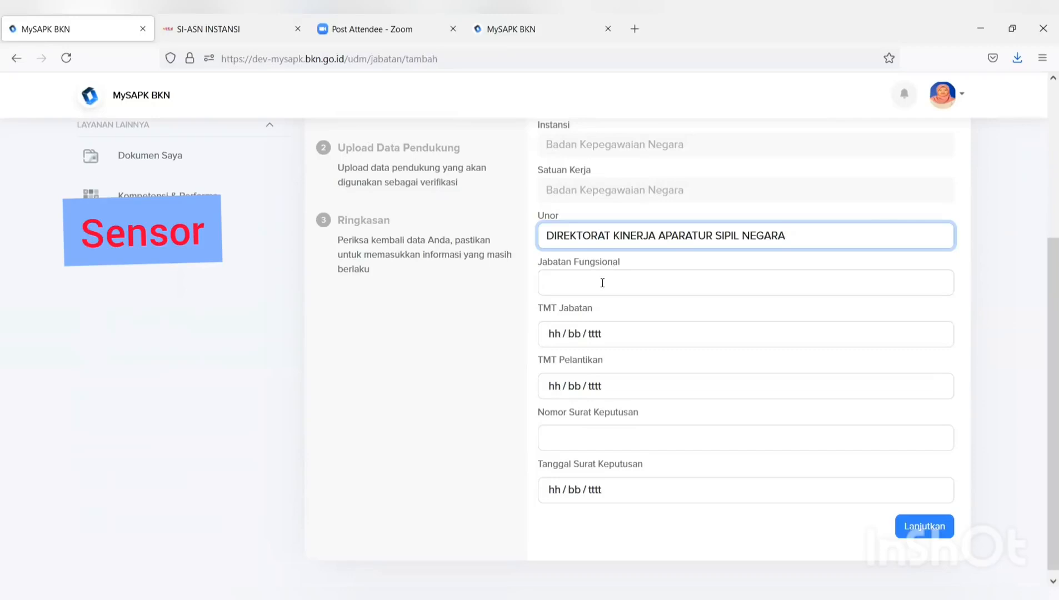
- Choose Pranata Komputer Muda / Ahli Muda as the functional position
left_click(601, 285)
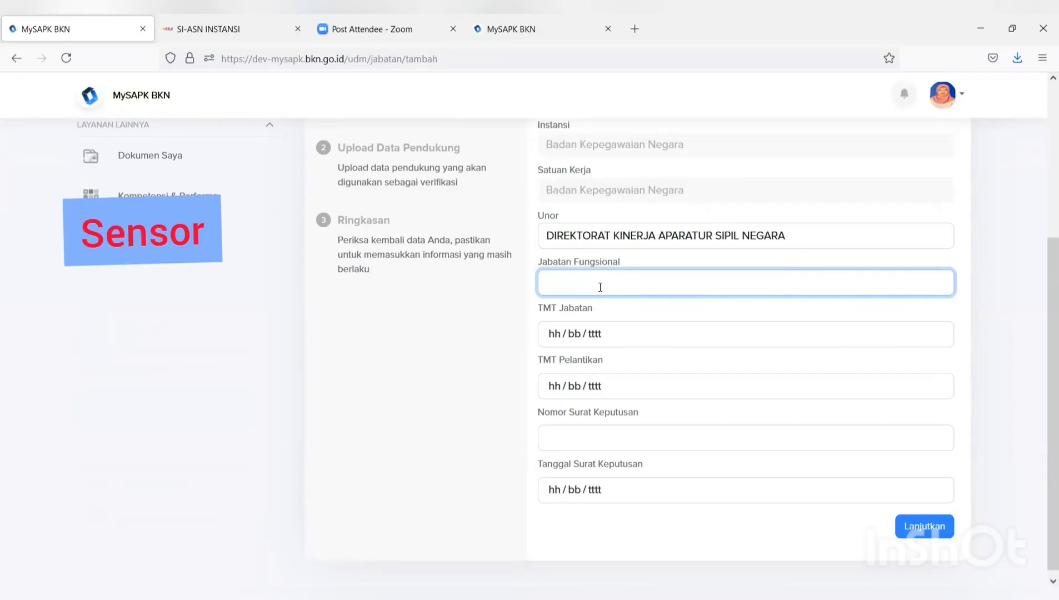
type("k")
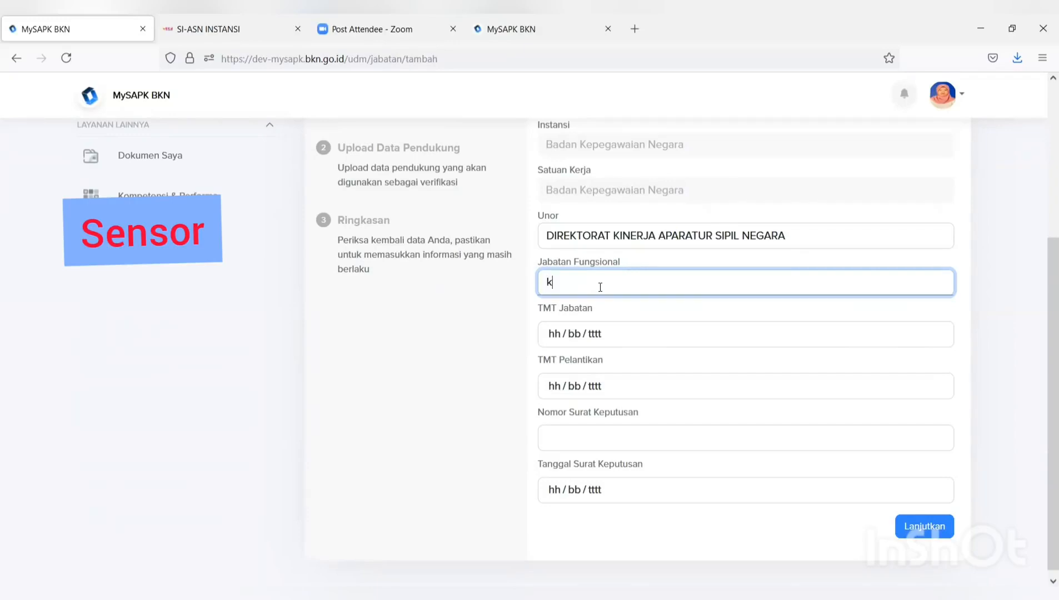
type("epeg")
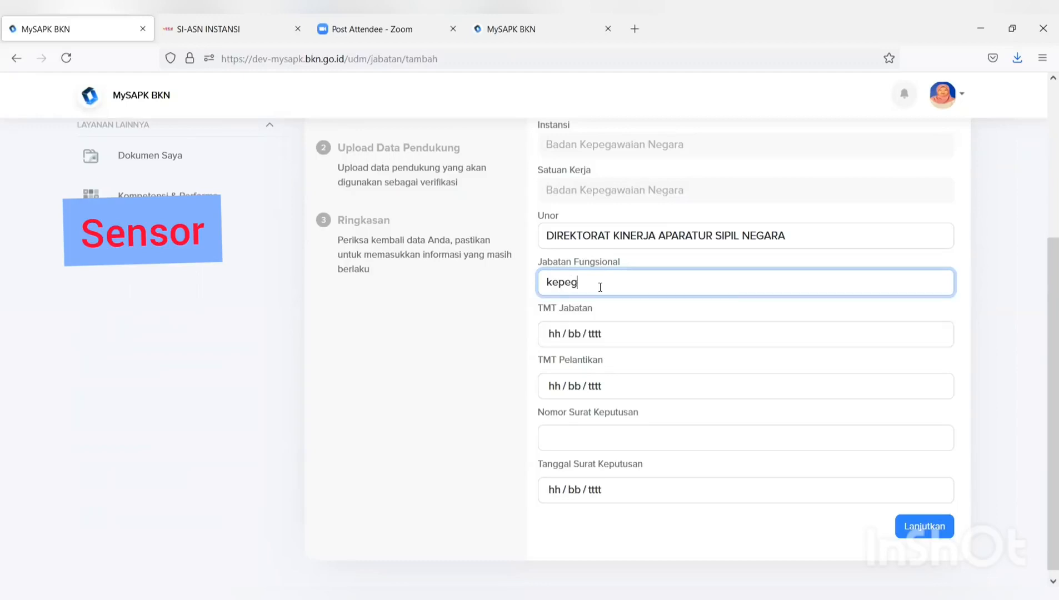
key("BackSpace")
key("BackSpace")
key("BackSpace")
key("BackSpace")
key("BackSpace")
type("p")
type("ranat")
key("BackSpace")
key("BackSpace")
key("BackSpace")
key("BackSpace")
key("BackSpace")
key("BackSpace")
type("kompute")
type("r")
key("BackSpace")
key("BackSpace")
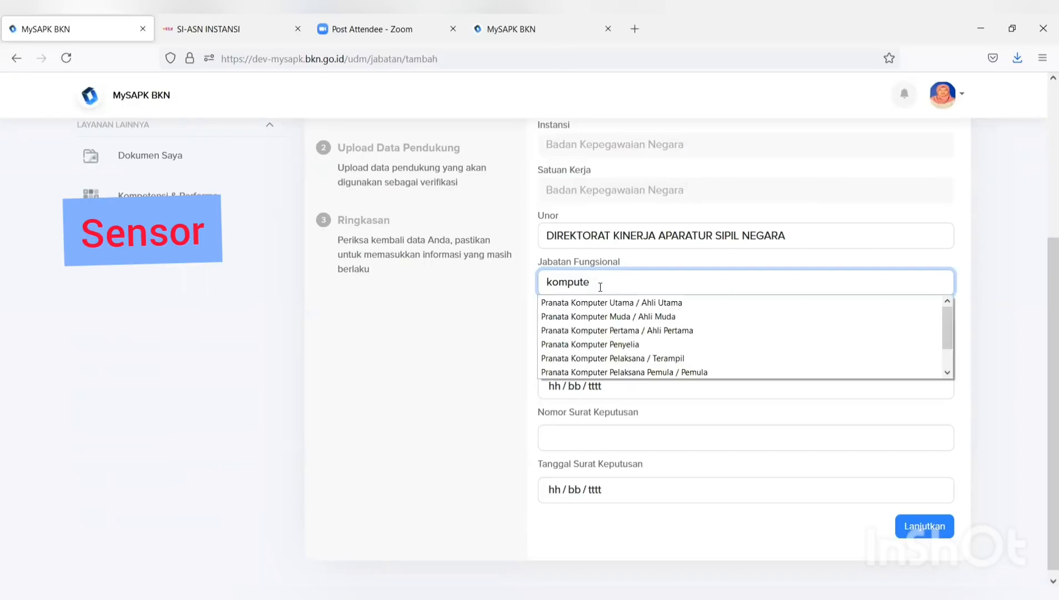
left_click(607, 318)
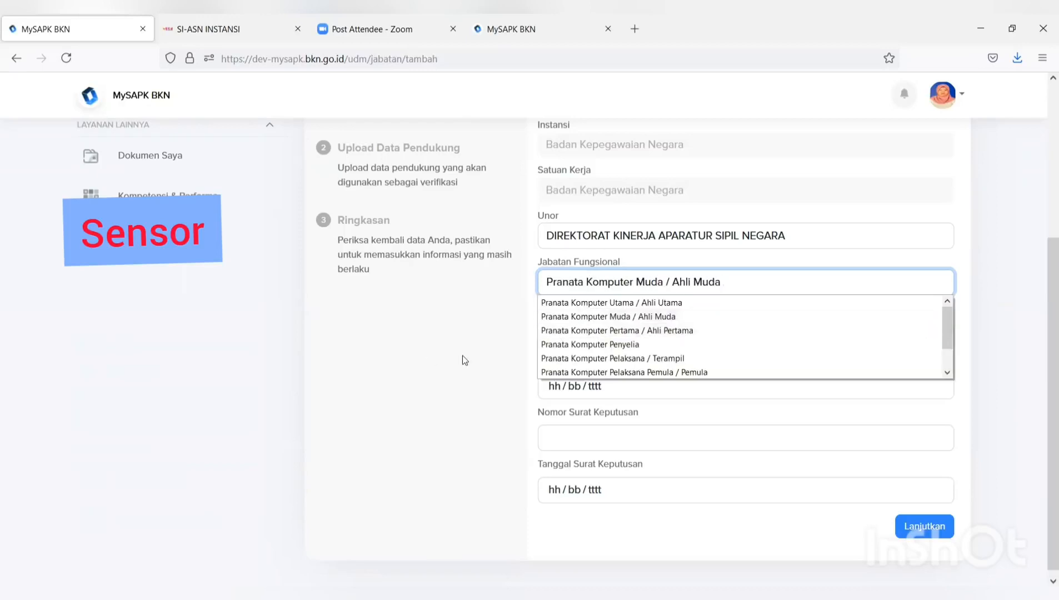
left_click(444, 362)
- Set TMT Jabatan, TMT Pelantikan and decree date to 5 July 2021, decree number 99, and continue
left_click(654, 337)
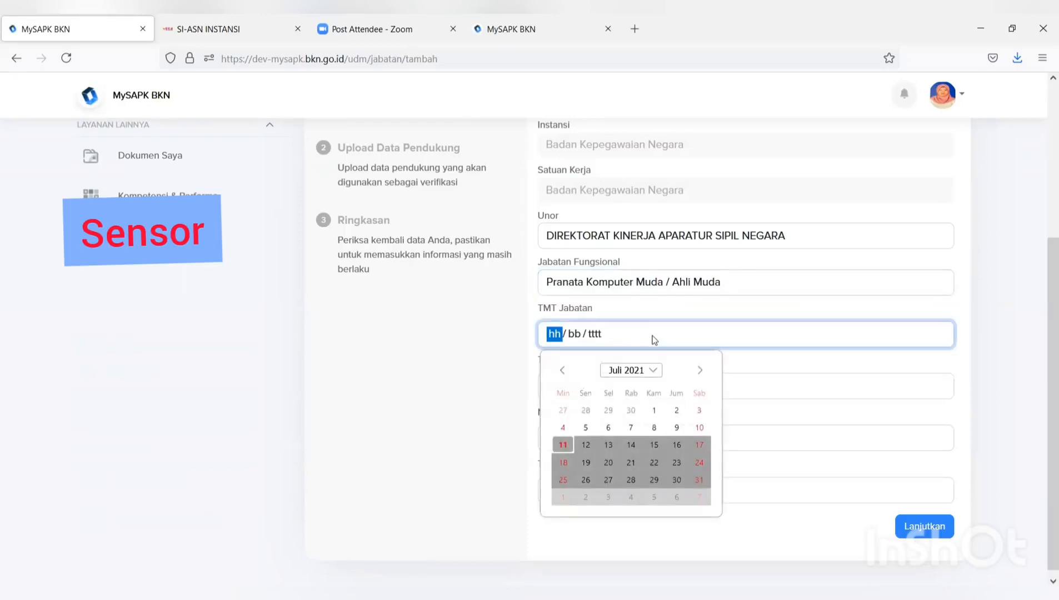
left_click(585, 428)
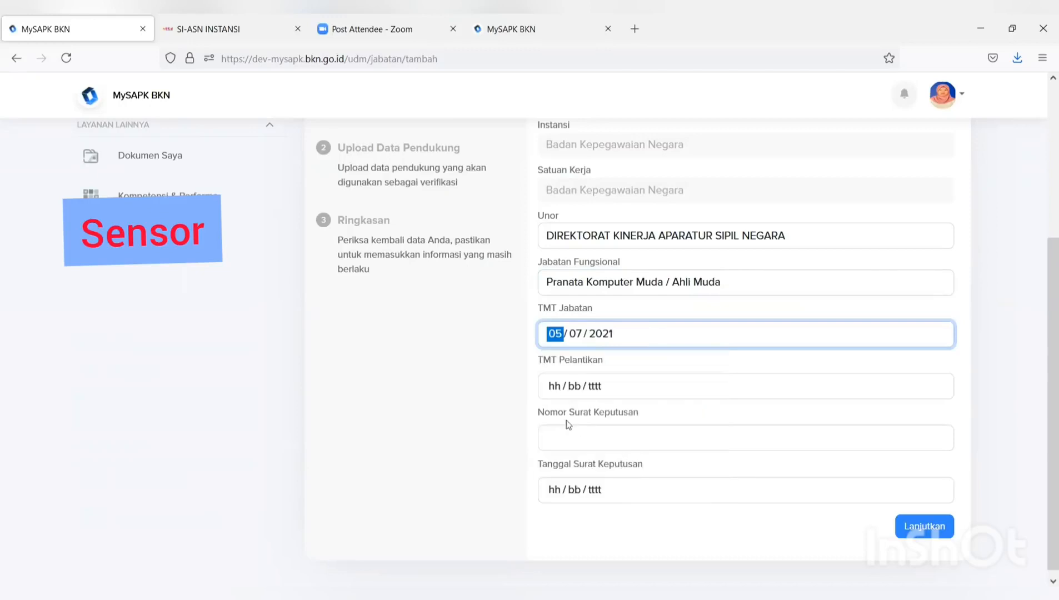
left_click(582, 383)
left_click(585, 476)
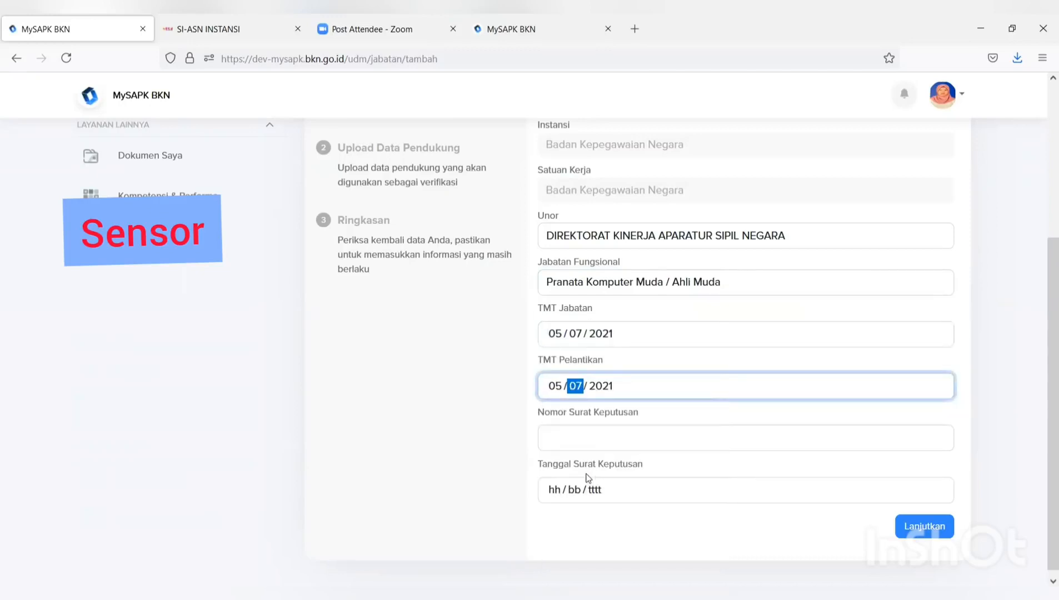
left_click(584, 441)
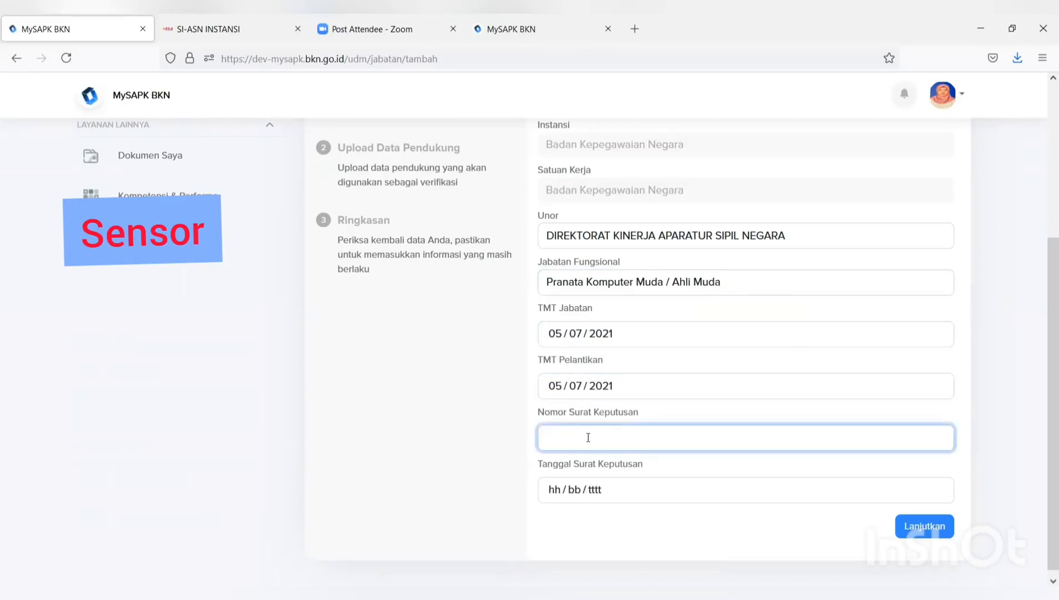
type("99")
left_click(611, 489)
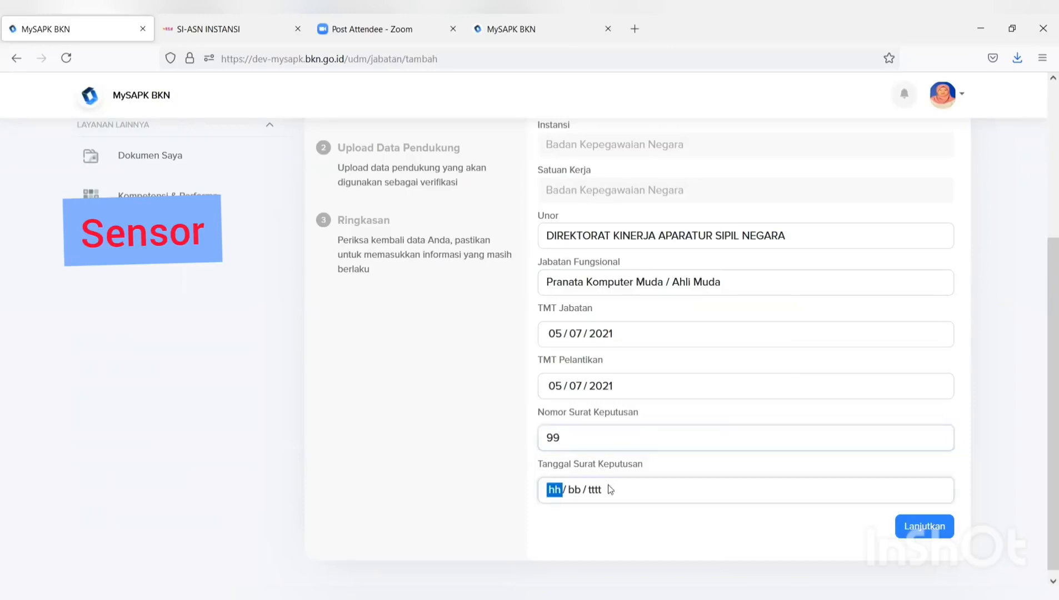
left_click(584, 383)
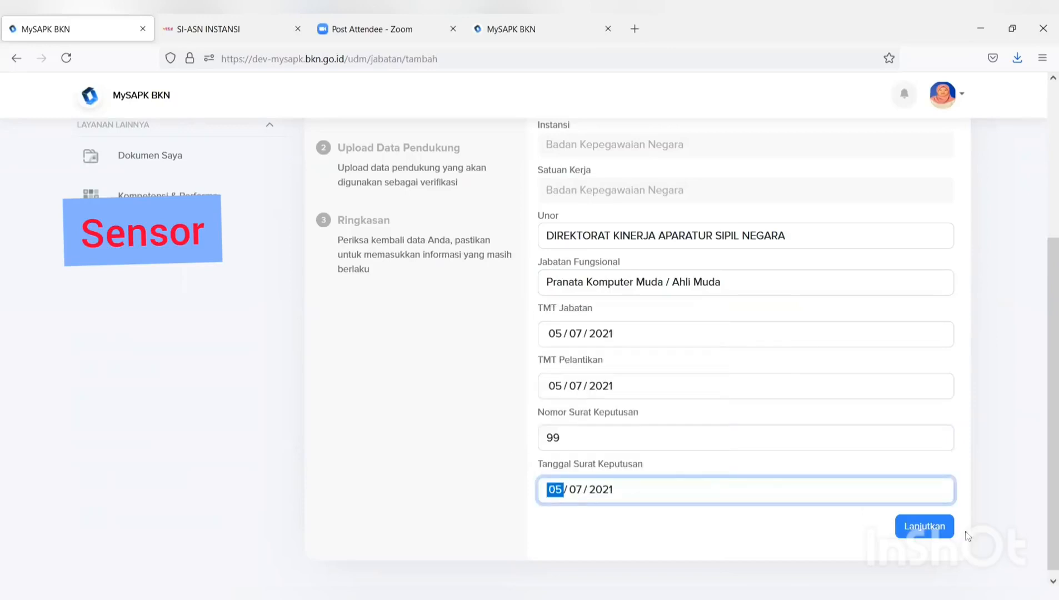
left_click(938, 532)
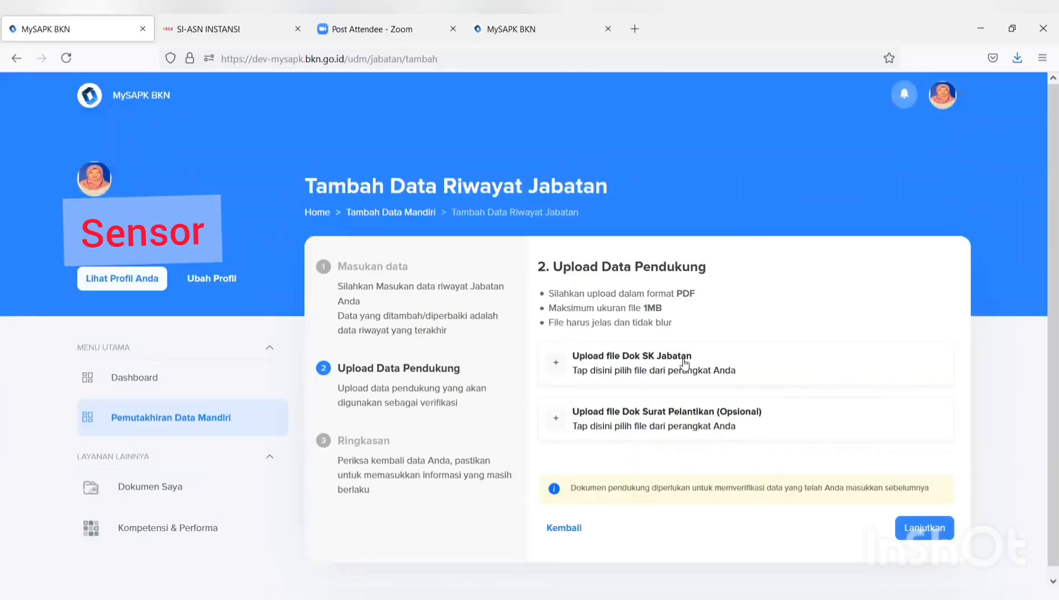
- Upload the FORMULIR TPB file as the Dok SK Jabatan supporting document
left_click(684, 360)
left_click(316, 161)
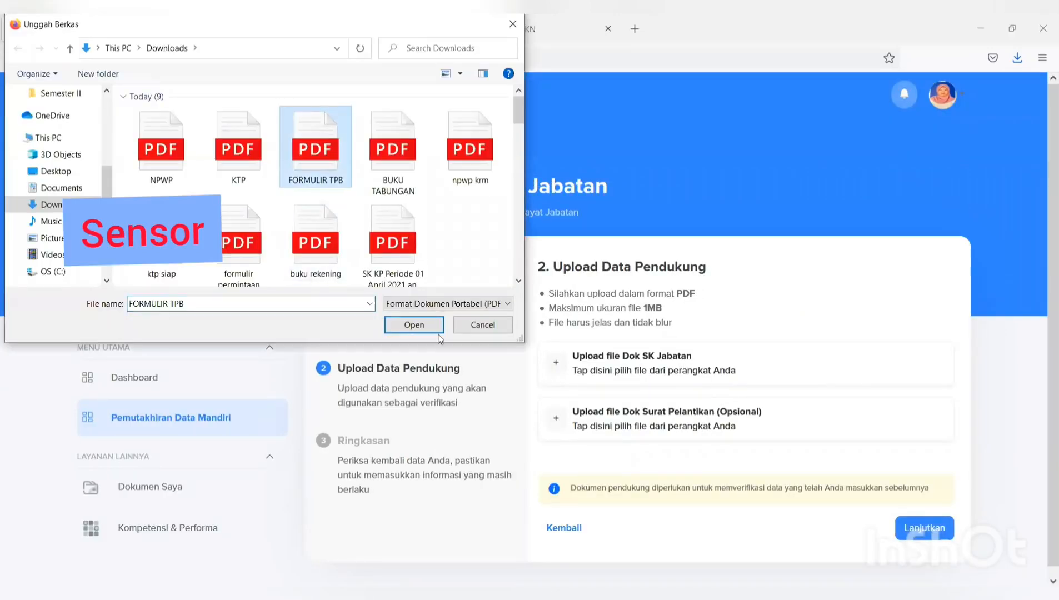
key("Return")
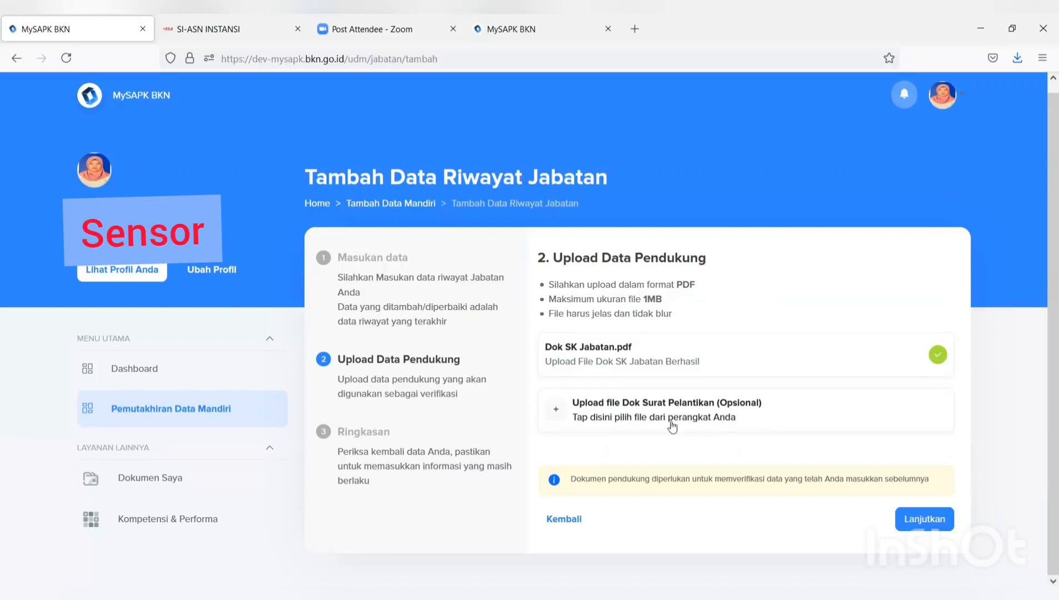
- Confirm the data declaration, submit the Pranata Komputer Muda position record, and dismiss the success message
left_click(933, 518)
scroll(929, 509, "down", 3)
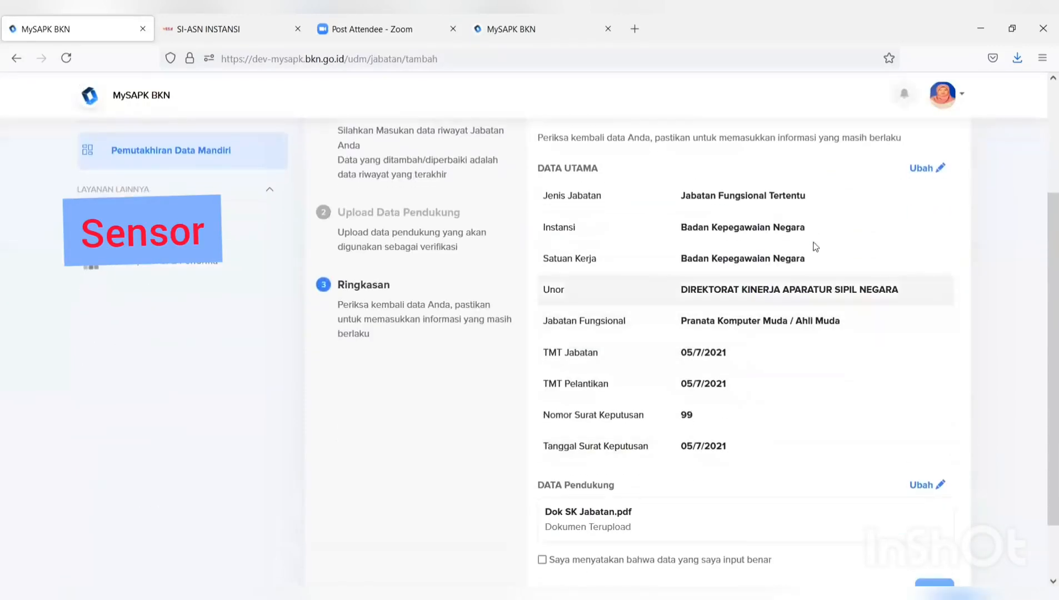
scroll(803, 227, "down", 1)
scroll(780, 221, "up", 1)
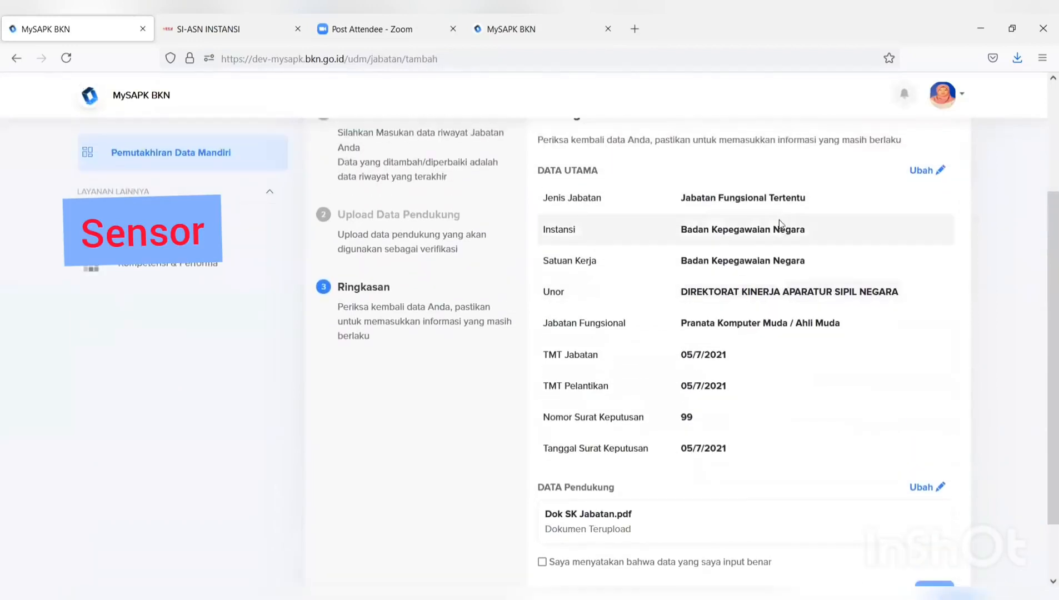
scroll(662, 419, "down", 1)
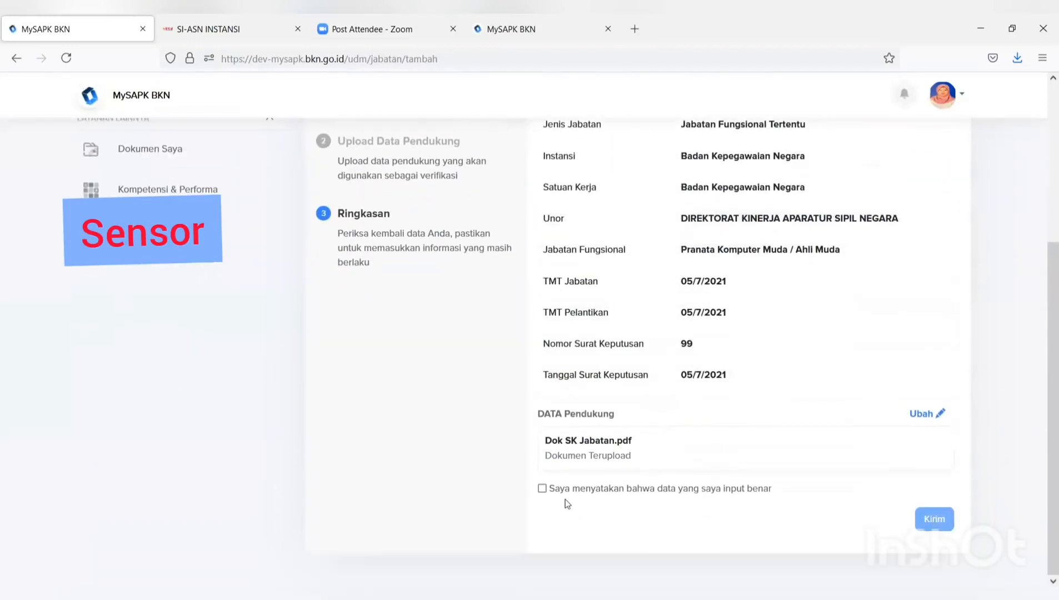
left_click(542, 490)
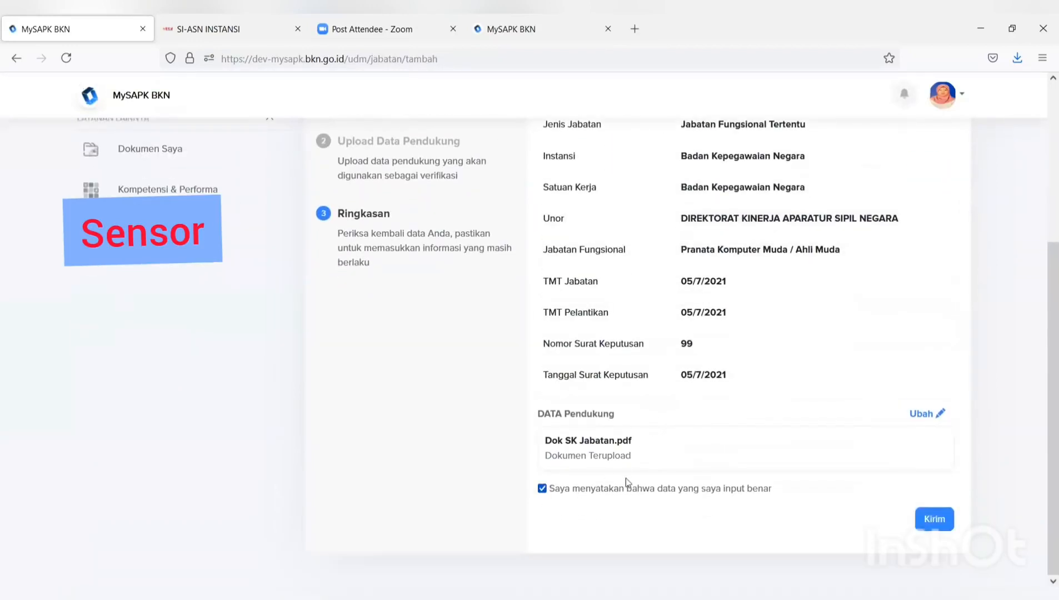
left_click(927, 519)
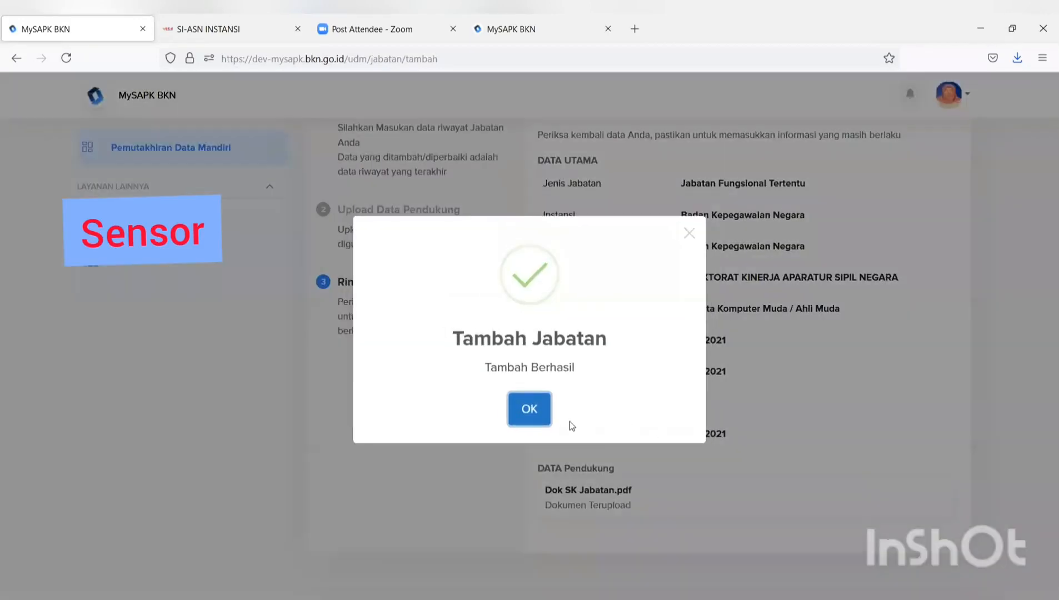
left_click(535, 417)
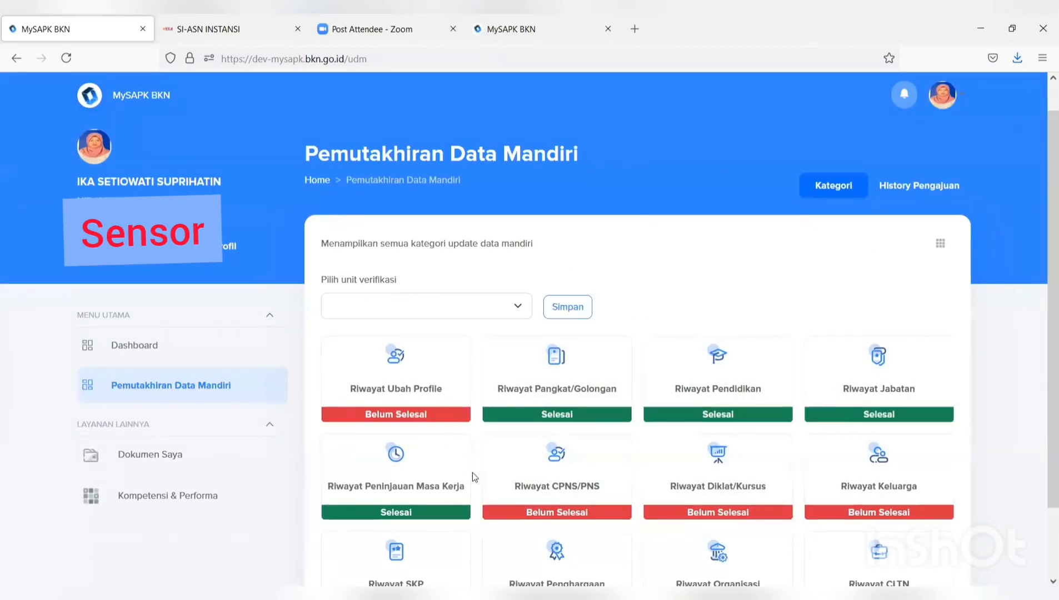
- Open Riwayat CPNS/PNS and show the options menu for its Badan Kepegawaian Negara record
scroll(472, 472, "down", 3)
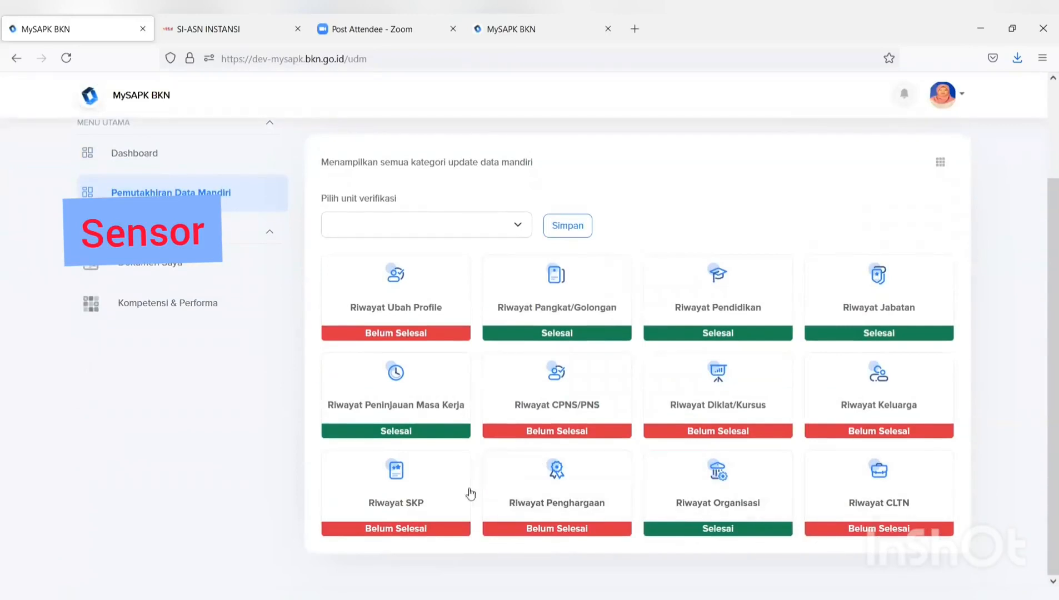
left_click(547, 412)
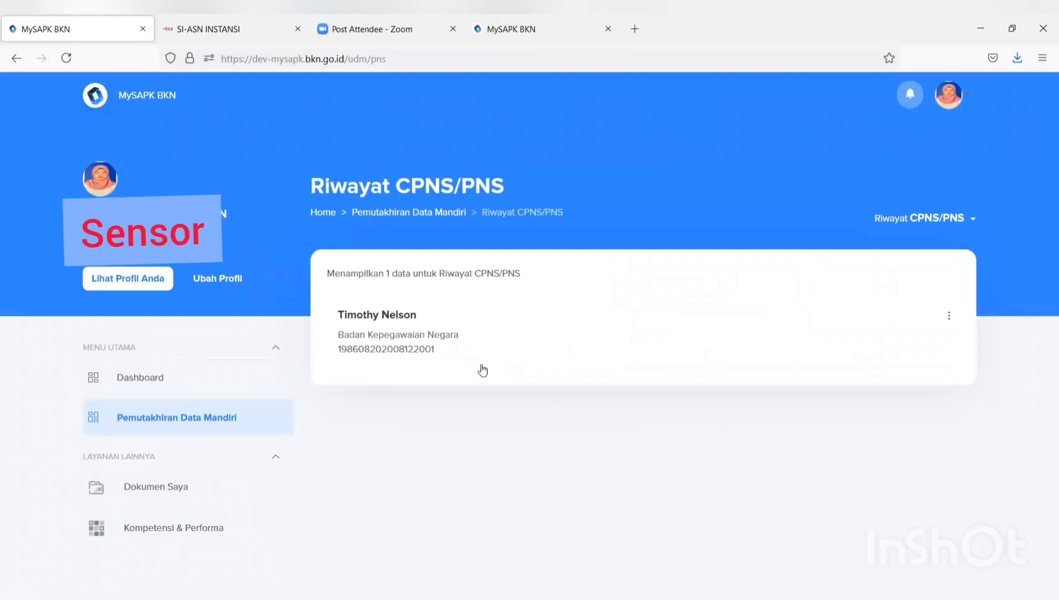
left_click(951, 316)
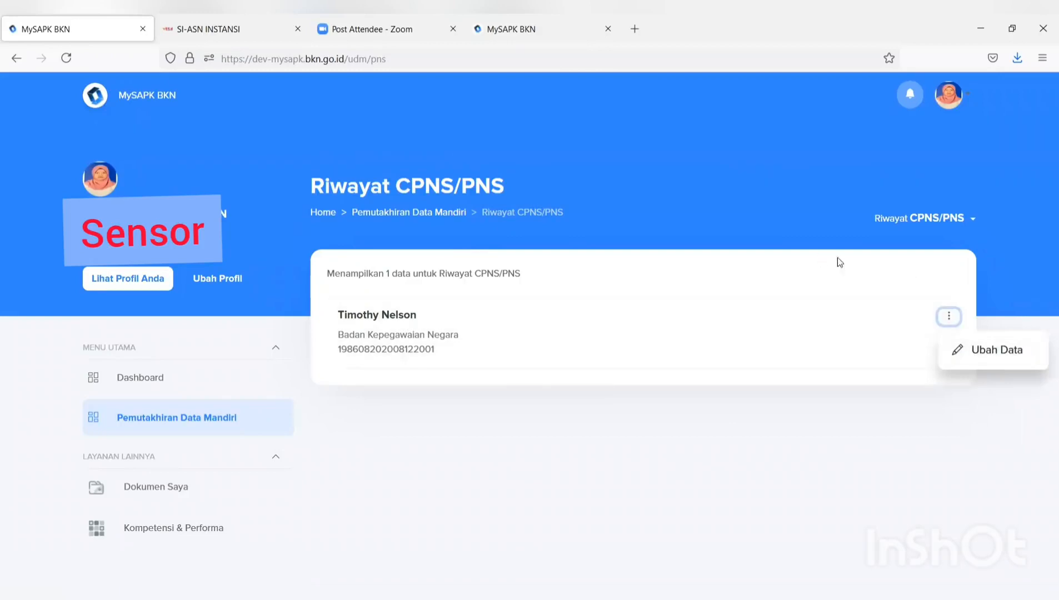
- Open the CPNS/PNS record with Ubah Data, review the form, and attempt to continue
left_click(978, 354)
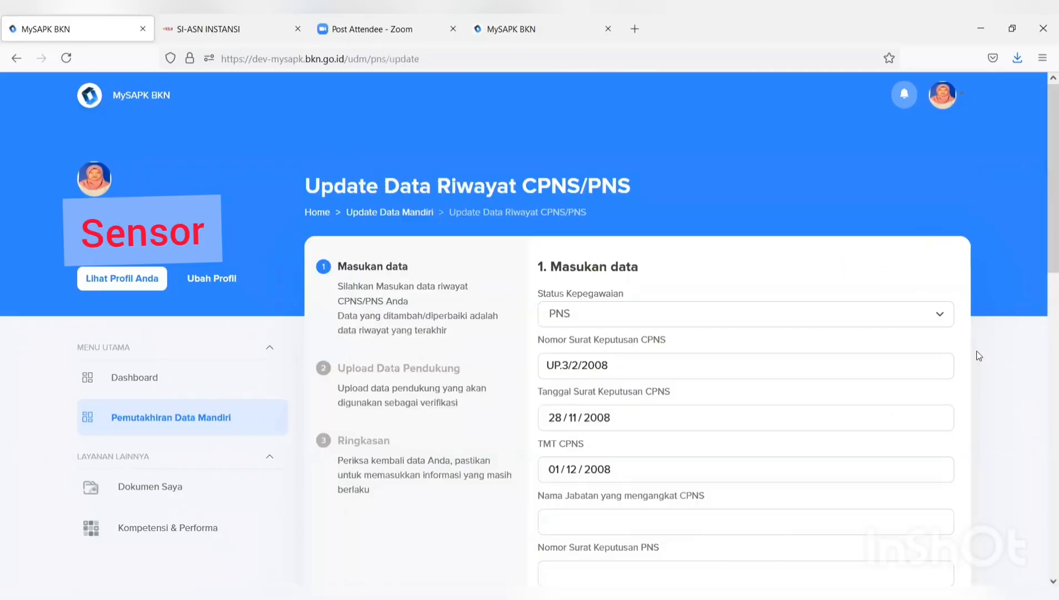
scroll(955, 356, "down", 2)
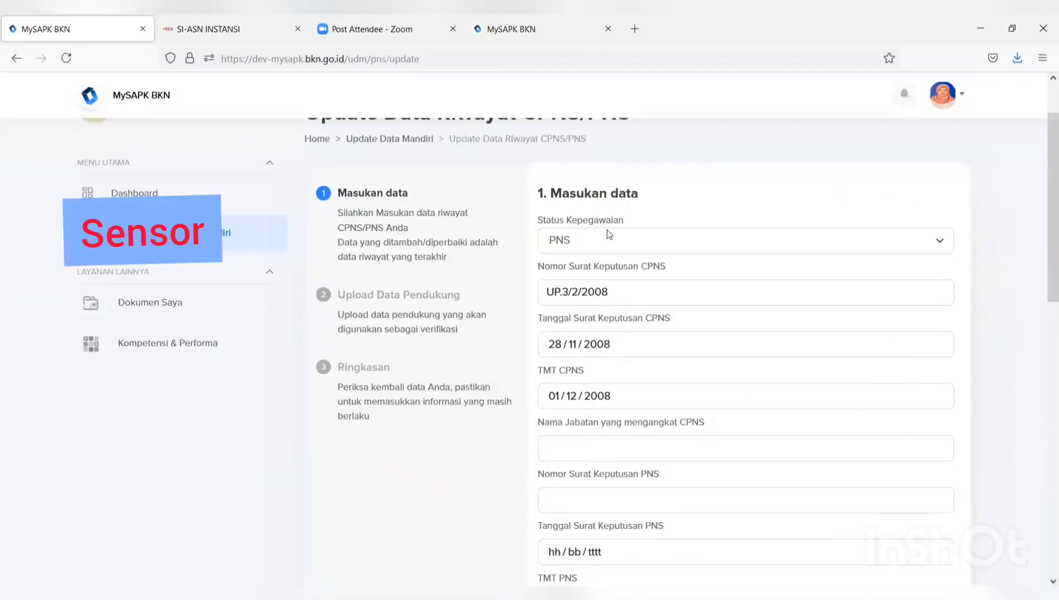
scroll(606, 229, "down", 9)
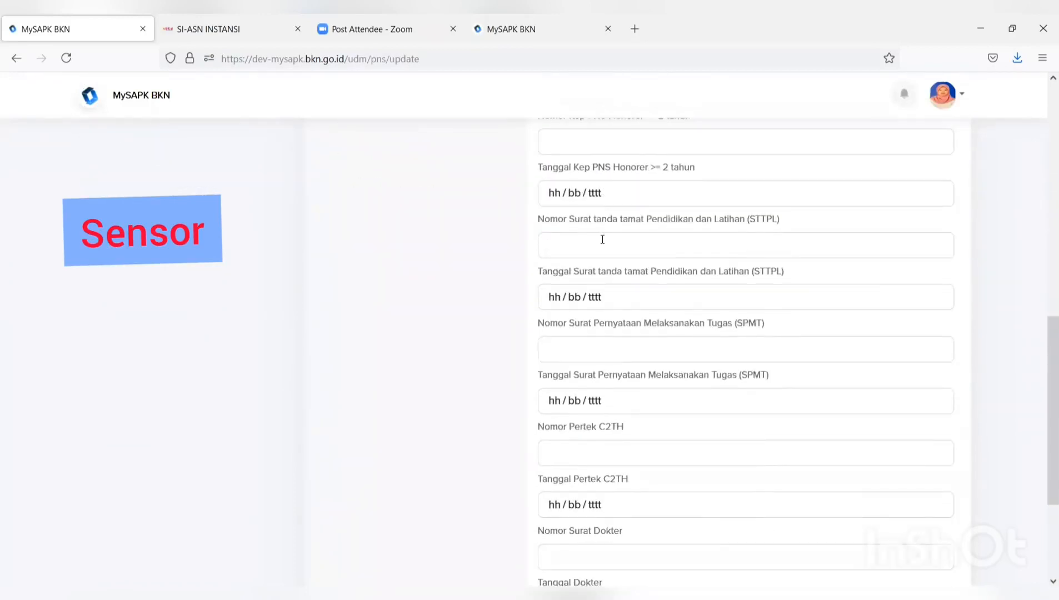
scroll(602, 239, "down", 3)
scroll(600, 242, "up", 13)
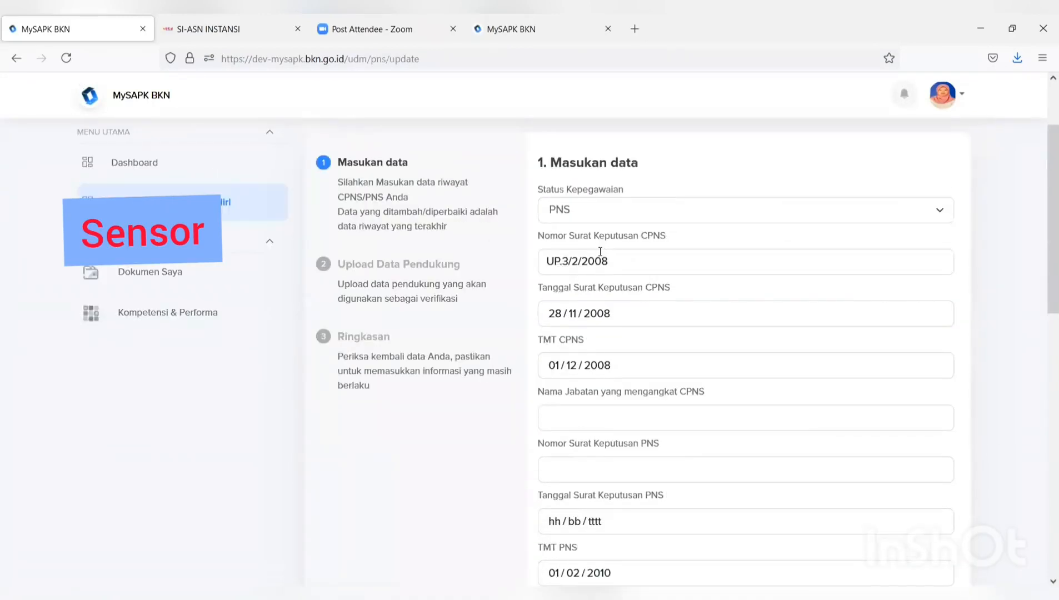
scroll(599, 254, "down", 4)
scroll(598, 256, "up", 4)
scroll(601, 260, "up", 1)
scroll(601, 262, "down", 3)
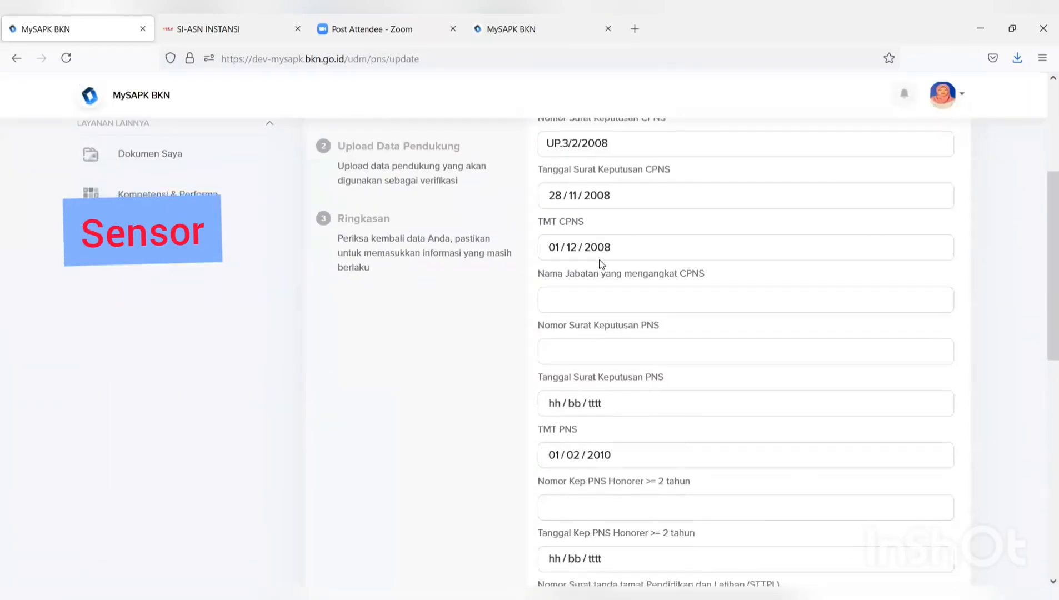
scroll(601, 263, "down", 1)
scroll(601, 267, "up", 5)
scroll(600, 267, "down", 11)
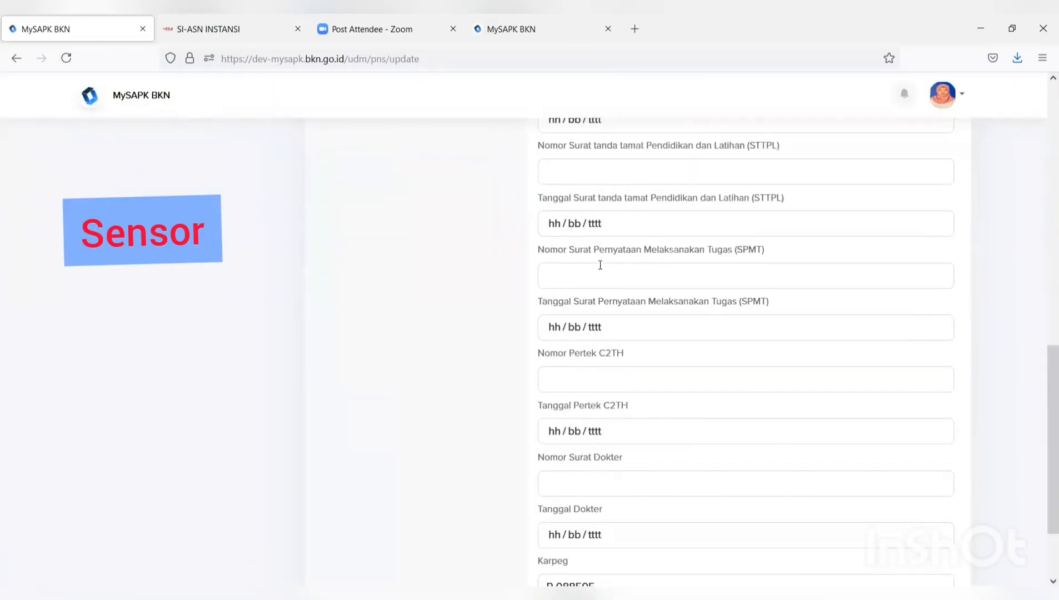
scroll(600, 266, "down", 2)
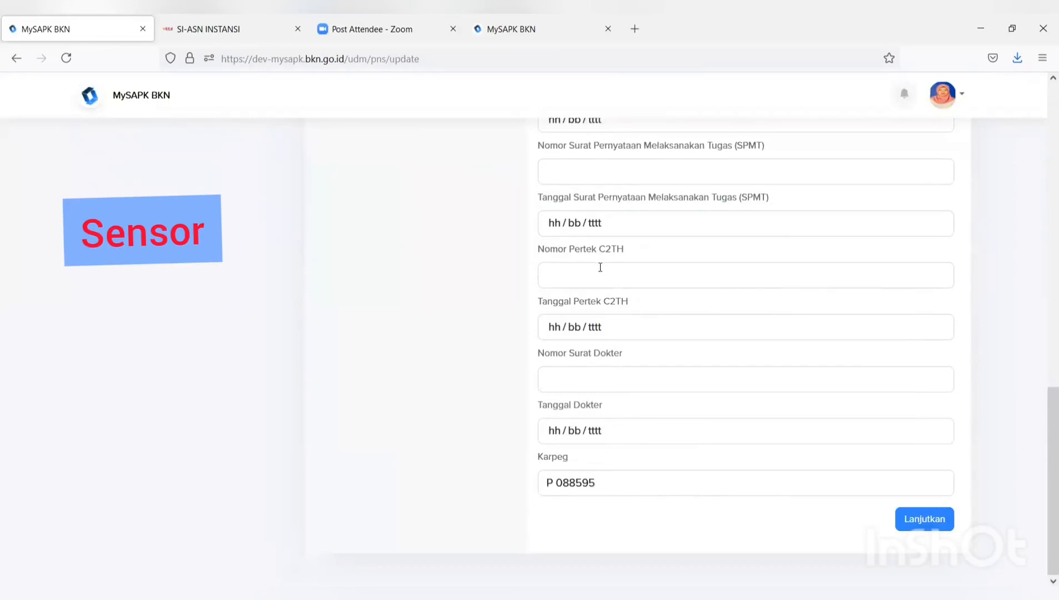
left_click(916, 519)
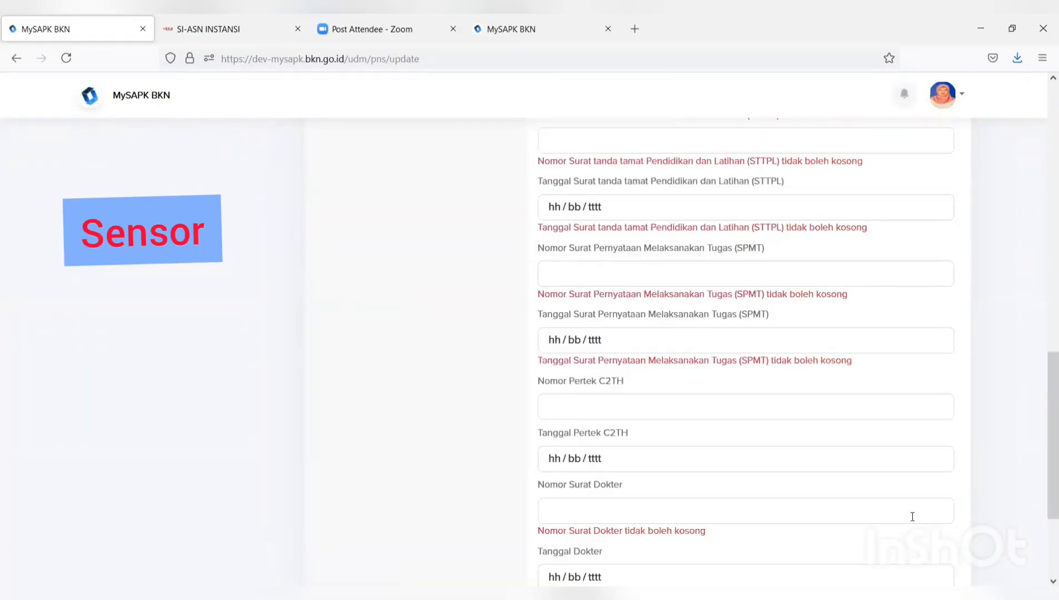
- Review the required-field errors and return to the Pemutakhiran Data Mandiri categories
scroll(605, 467, "down", 3)
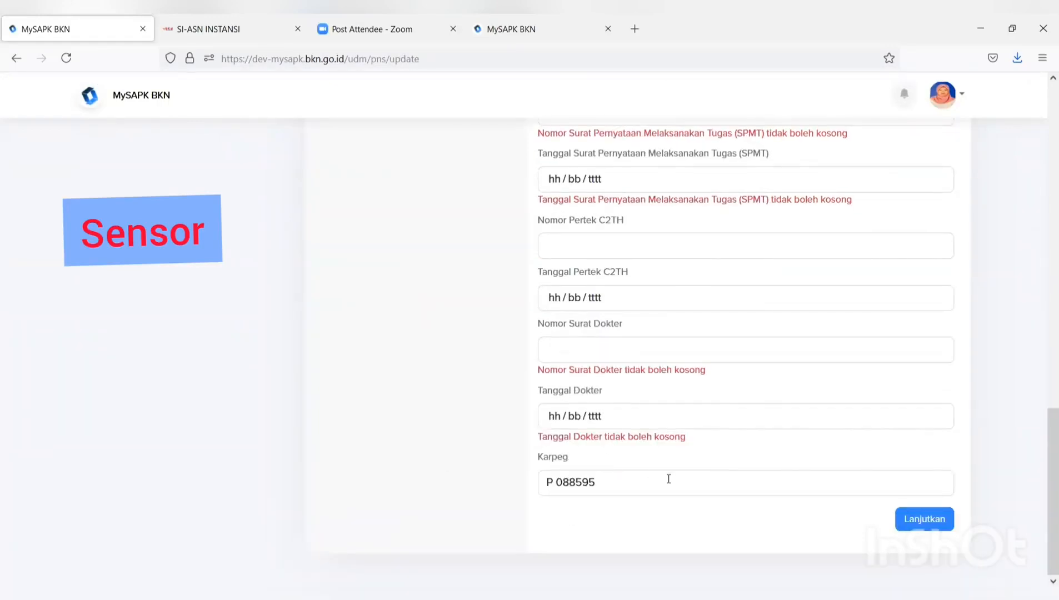
scroll(628, 473, "up", 12)
scroll(628, 473, "up", 4)
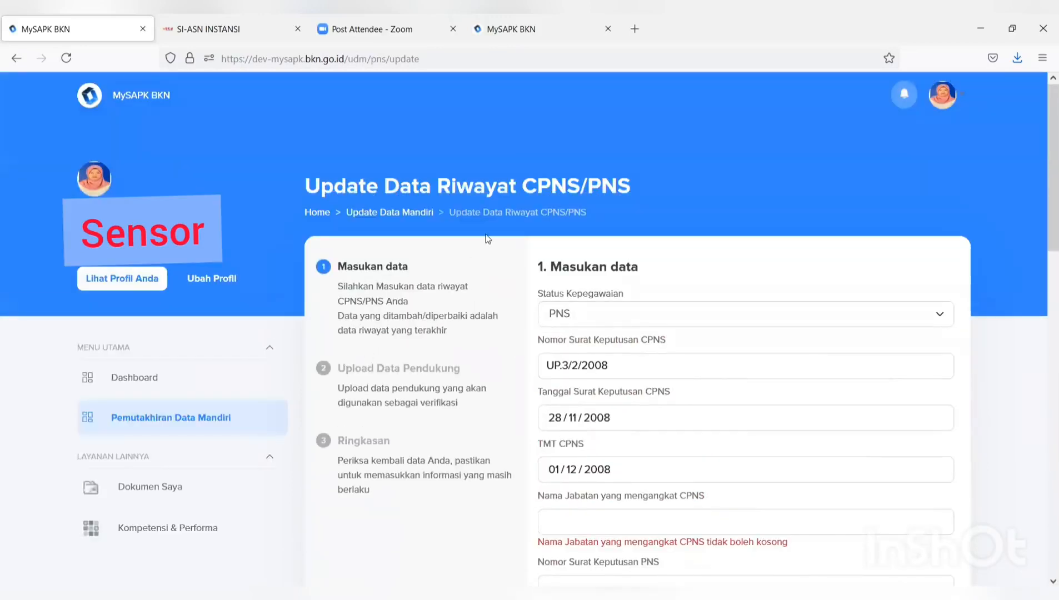
left_click(177, 423)
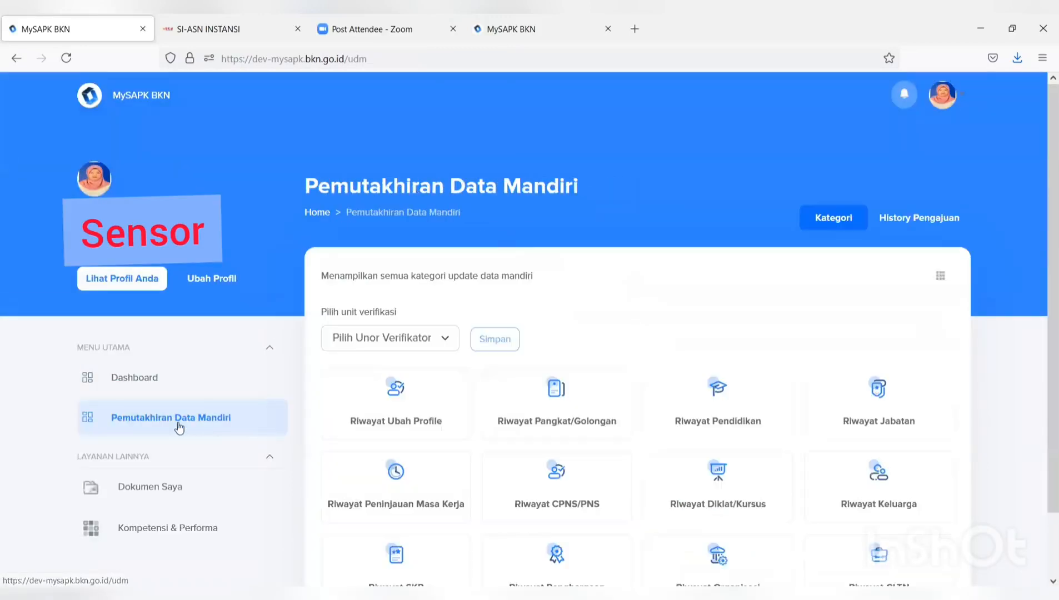
- Open the Riwayat Diklat/Kursus history from the category grid
scroll(619, 389, "down", 2)
left_click(712, 409)
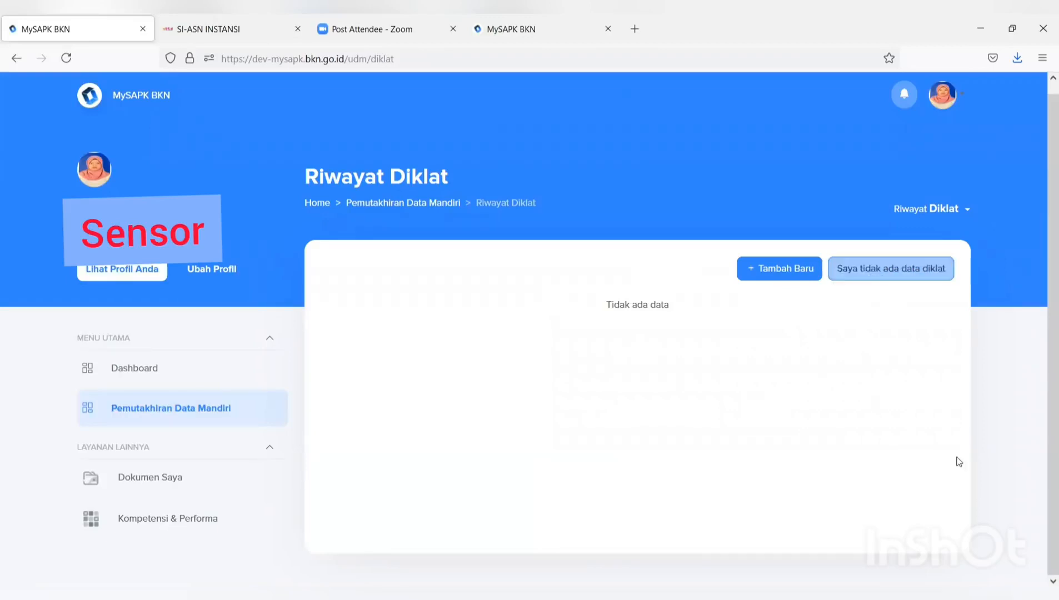
- Add a Diklat Fungsional record named DIKLAT PRANATA KOMPUTER by BADAN KEPEGAWAIAN NEGARA, with a certificate number
left_click(762, 271)
scroll(760, 268, "down", 2)
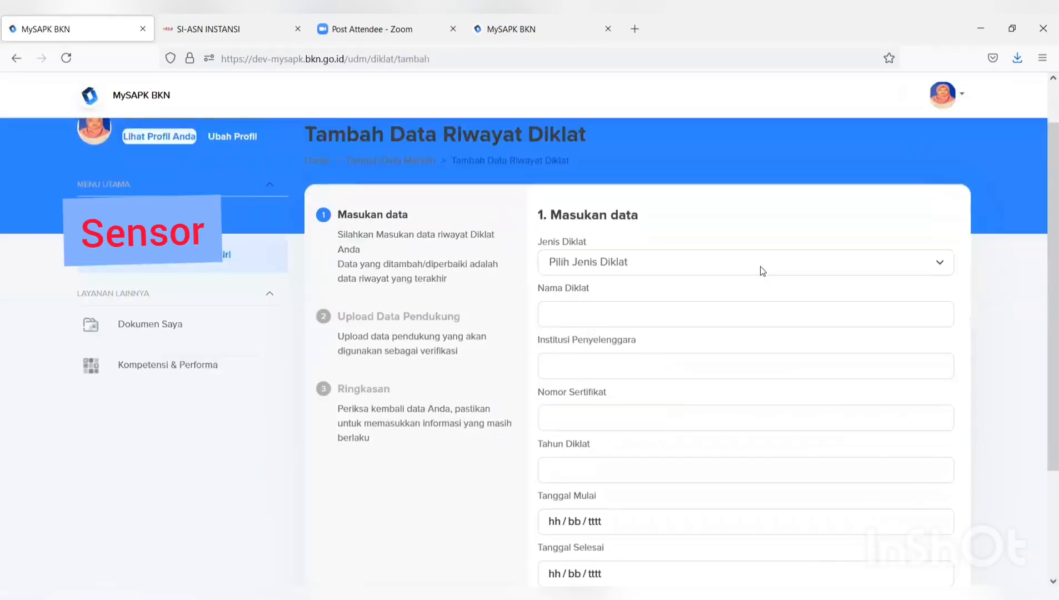
left_click(735, 241)
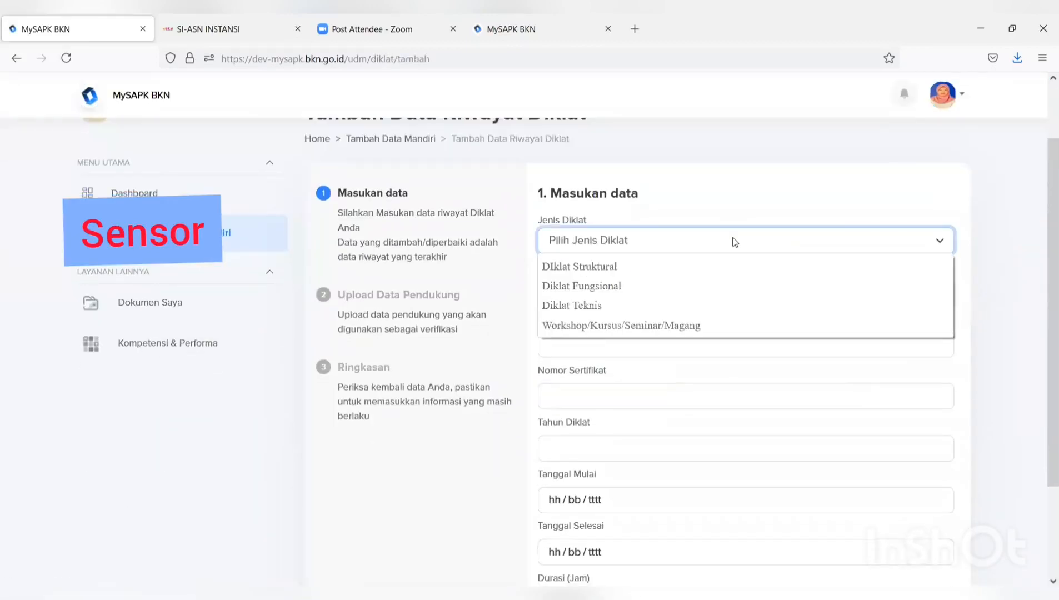
left_click(716, 286)
left_click(693, 284)
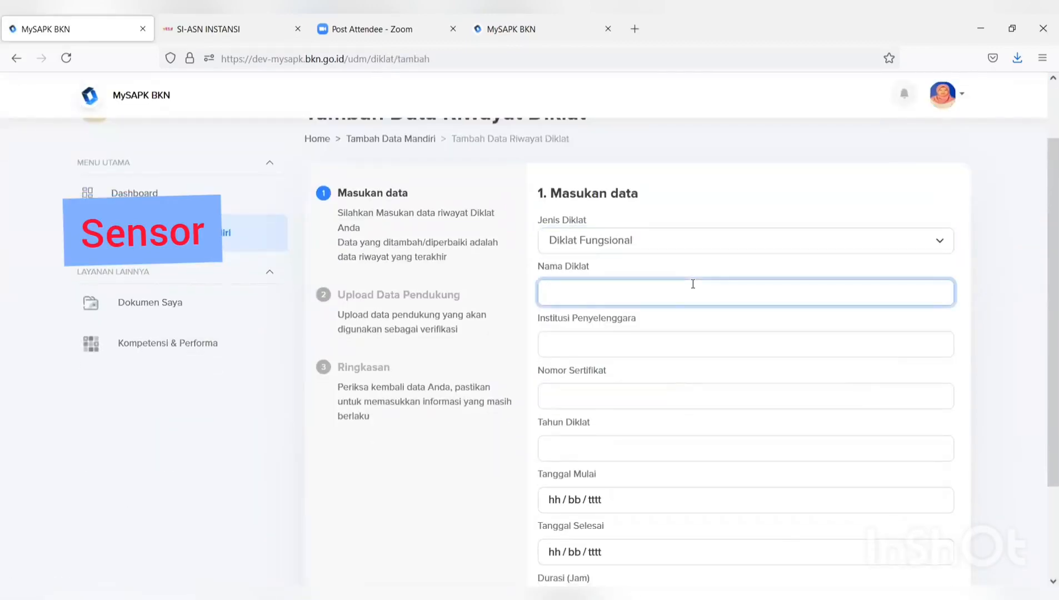
type("DIL")
type("KLAT")
type(" PR")
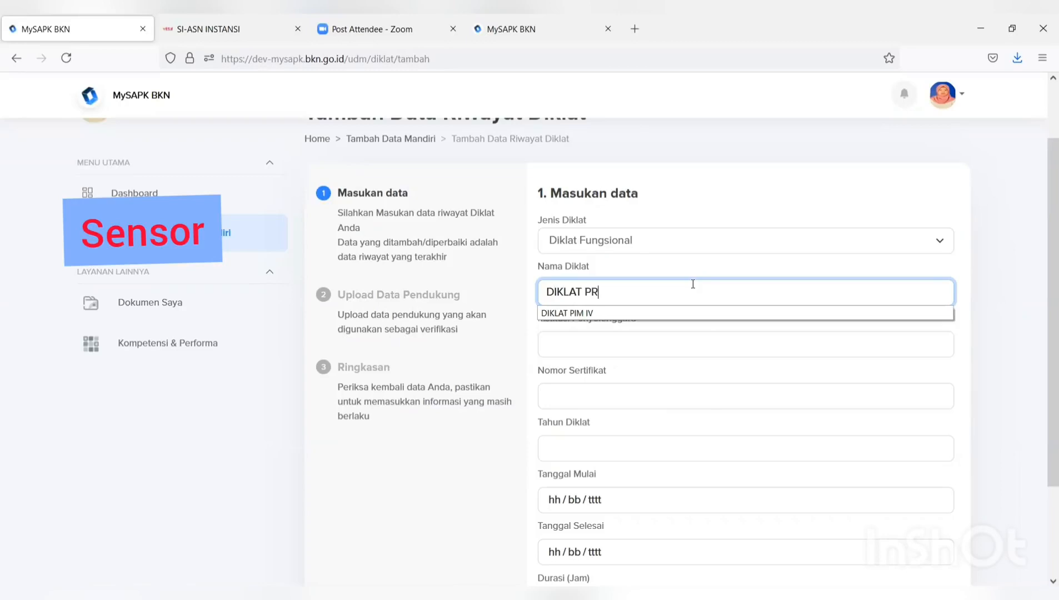
type("ANATA KOM")
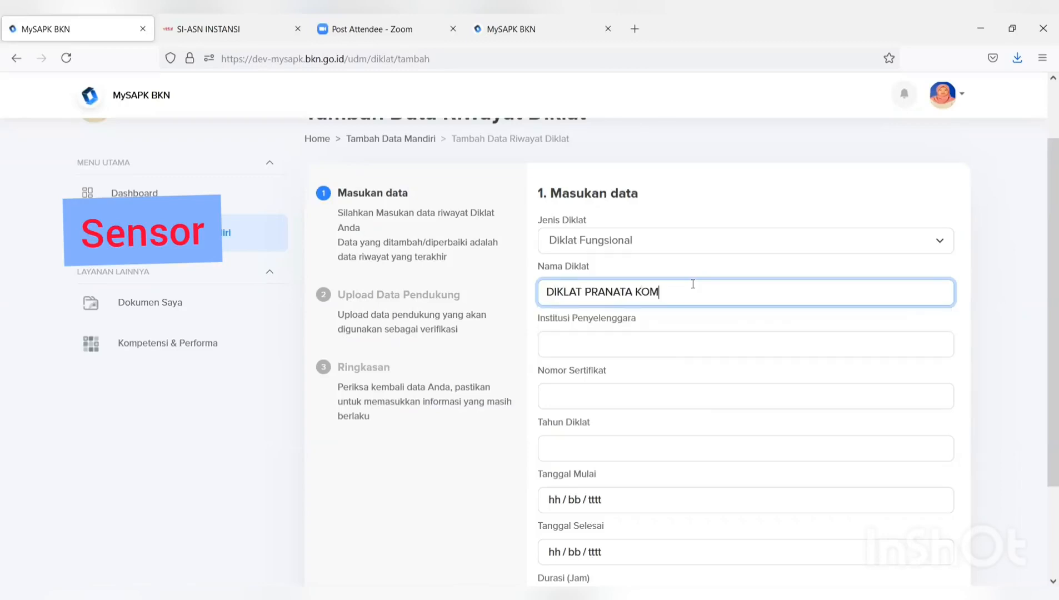
type("PUTER")
left_click(654, 343)
type("BADA")
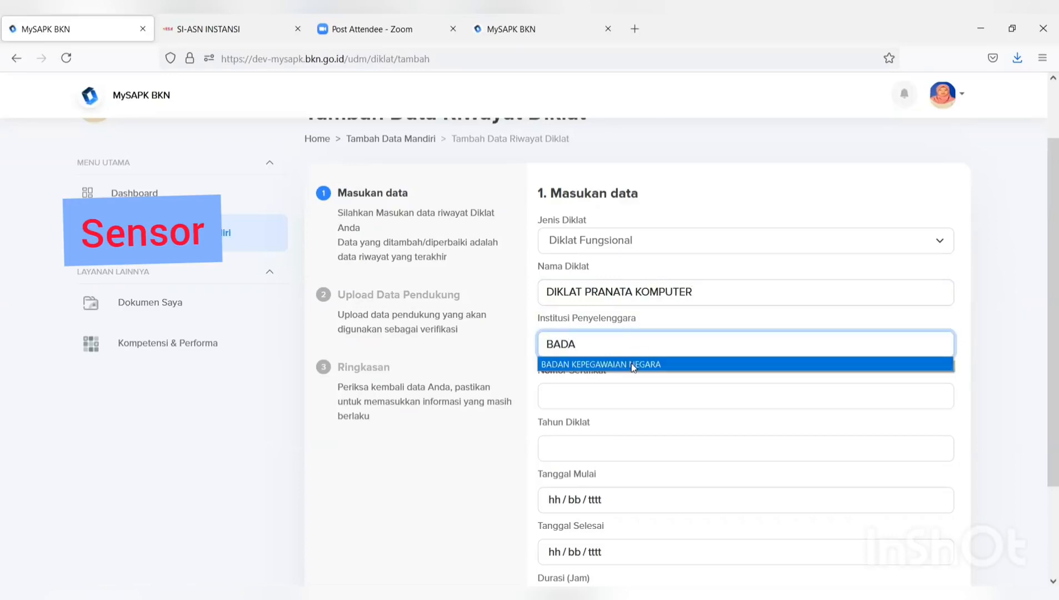
left_click(599, 365)
left_click(625, 398)
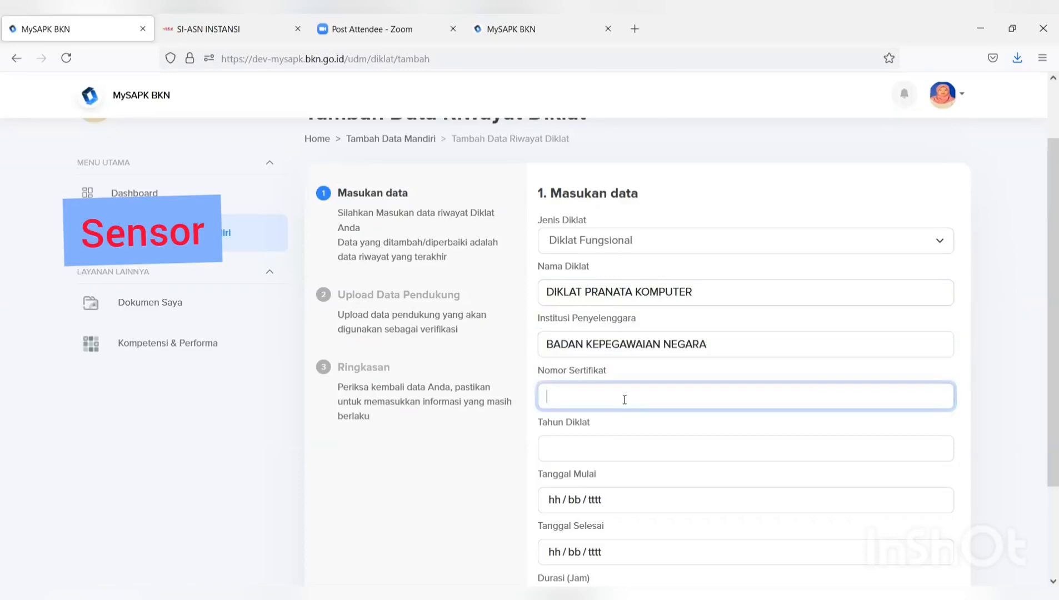
type("ss")
- Set year 2021, dates 01/07–10/07/2021 and duration 20 hours, then proceed to upload
left_click(591, 440)
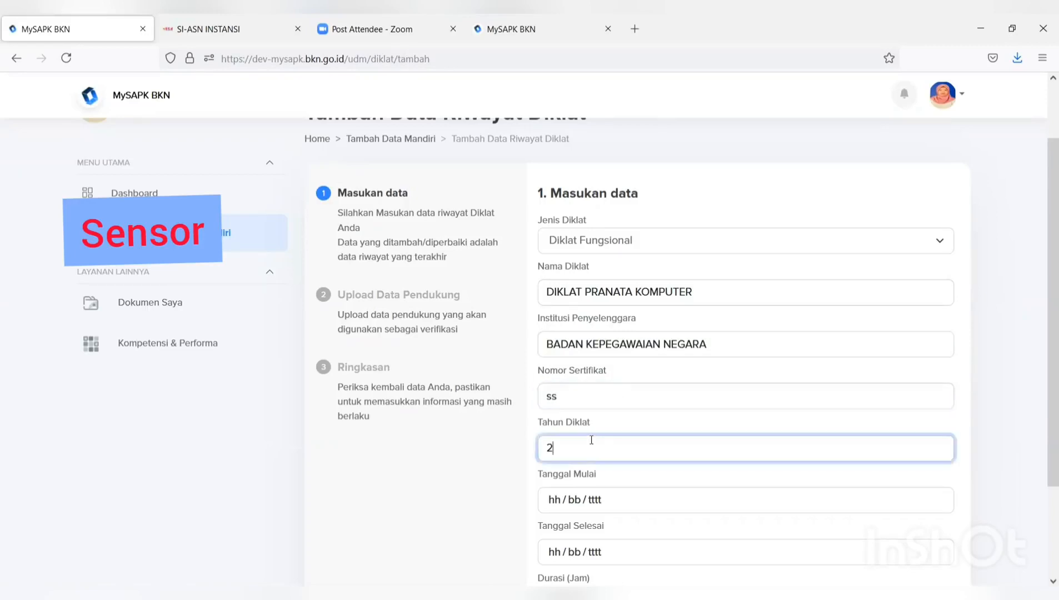
type("2")
left_click(571, 484)
scroll(572, 497, "down", 2)
left_click(595, 428)
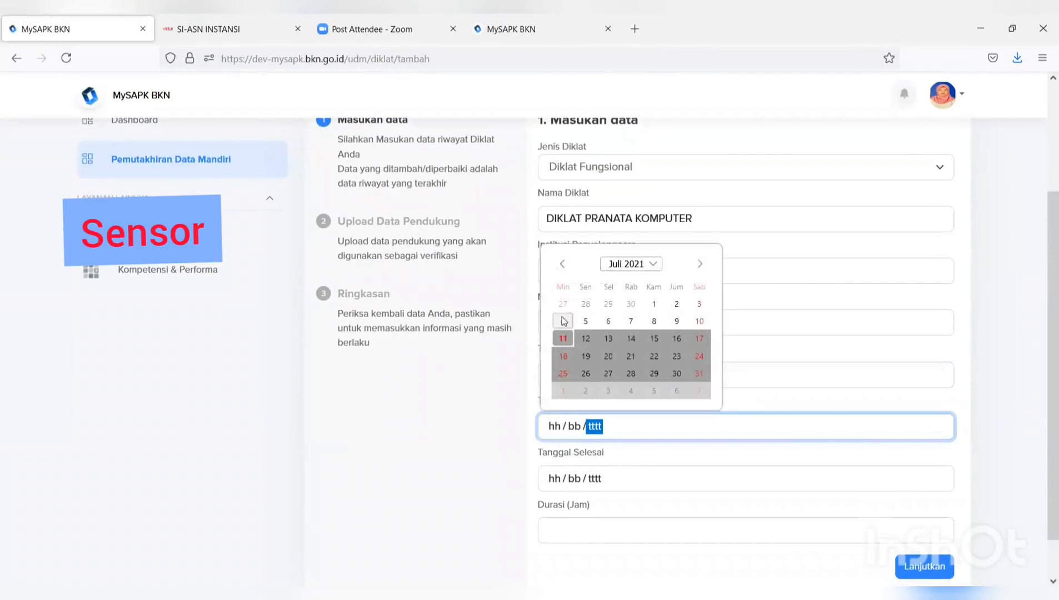
left_click(654, 304)
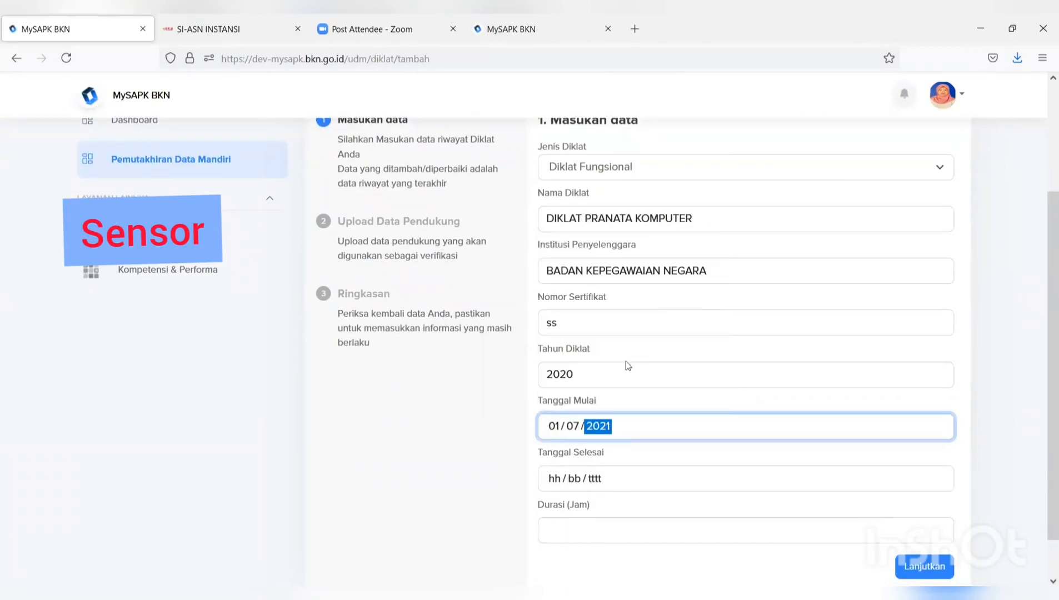
left_click(591, 372)
key("BackSpace")
type("1")
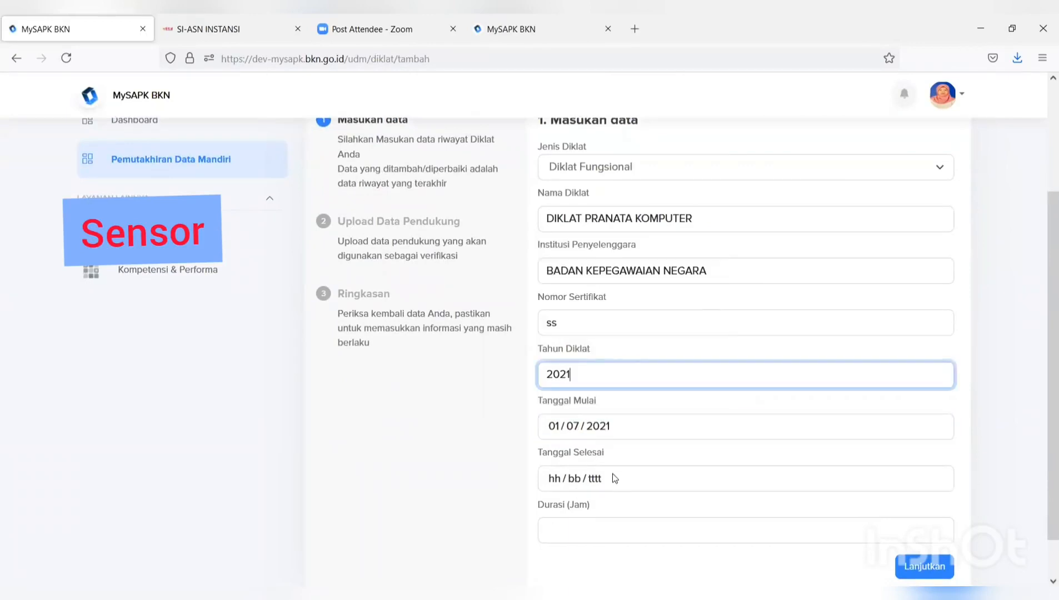
left_click(613, 477)
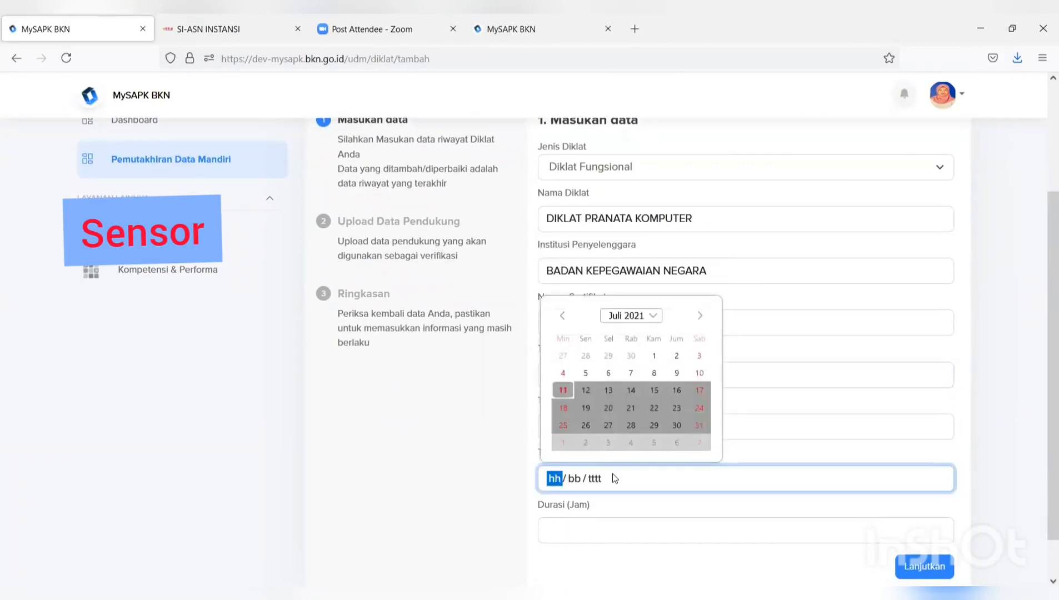
left_click(699, 373)
left_click(634, 527)
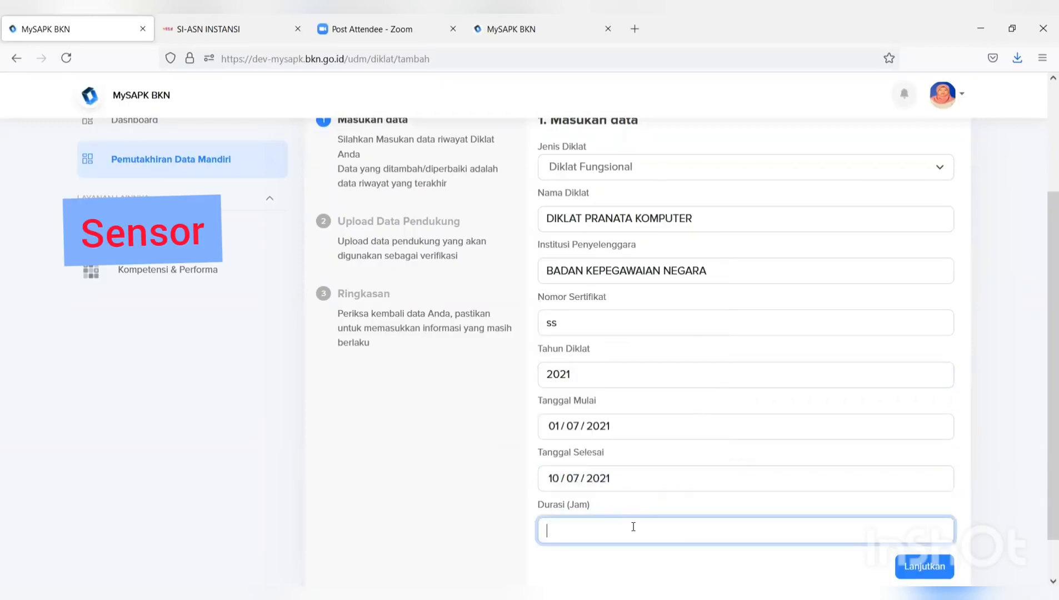
type("20")
scroll(806, 511, "down", 1)
left_click(920, 521)
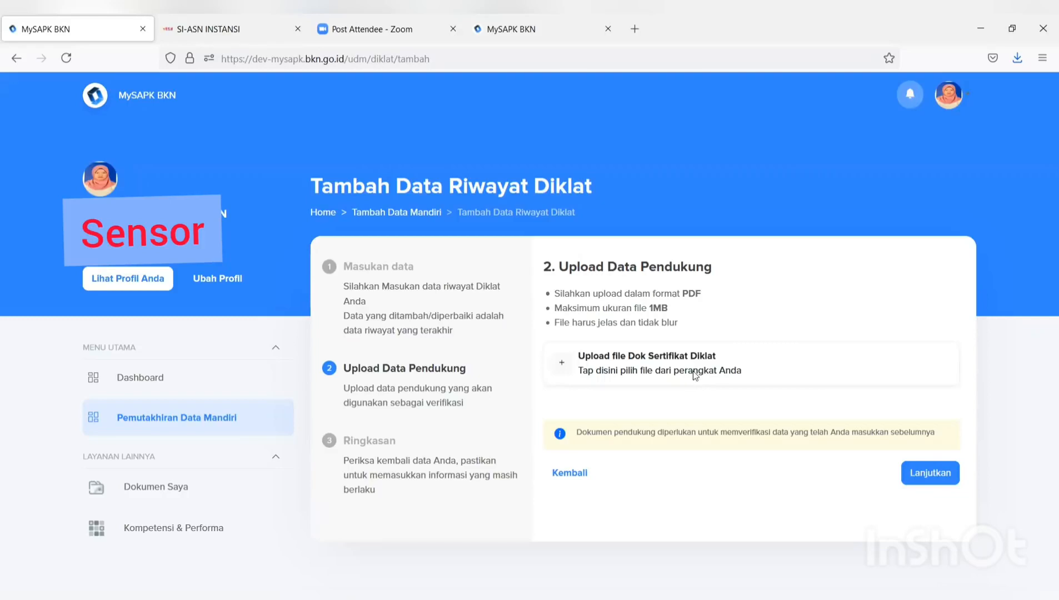
- Upload the FORMULIR TPB PDF as the Dok Sertifikat Diklat
left_click(694, 377)
left_click(315, 161)
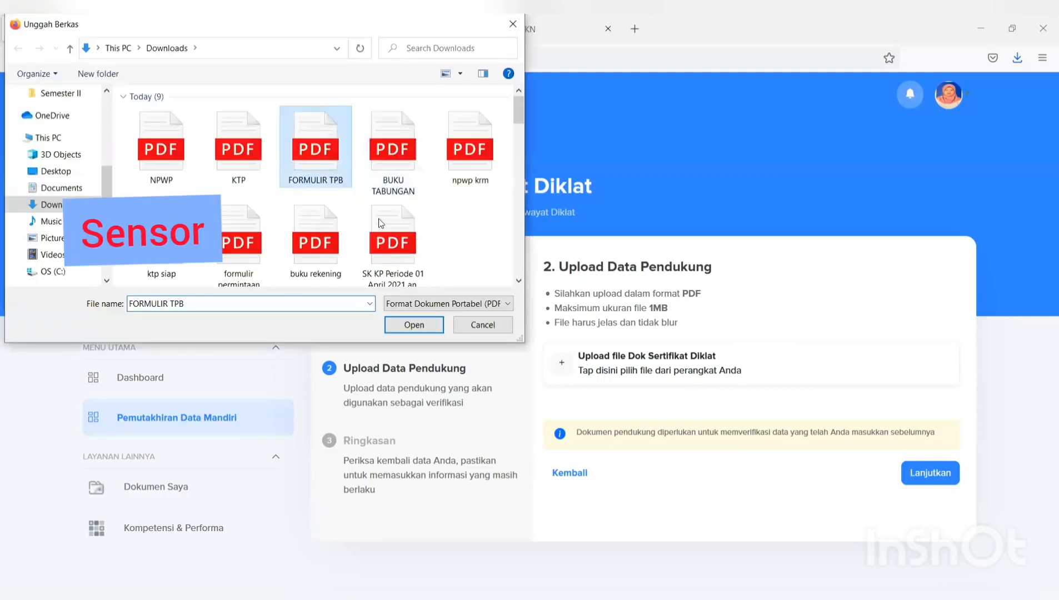
left_click(414, 325)
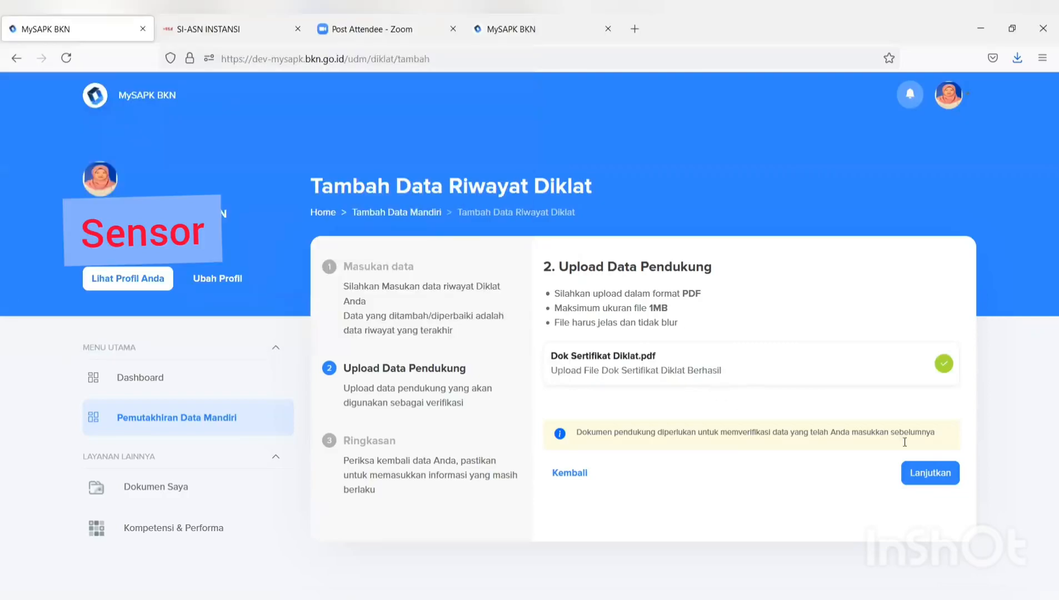
- Confirm the data declaration and submit the DIKLAT PRANATA KOMPUTER training record
left_click(930, 473)
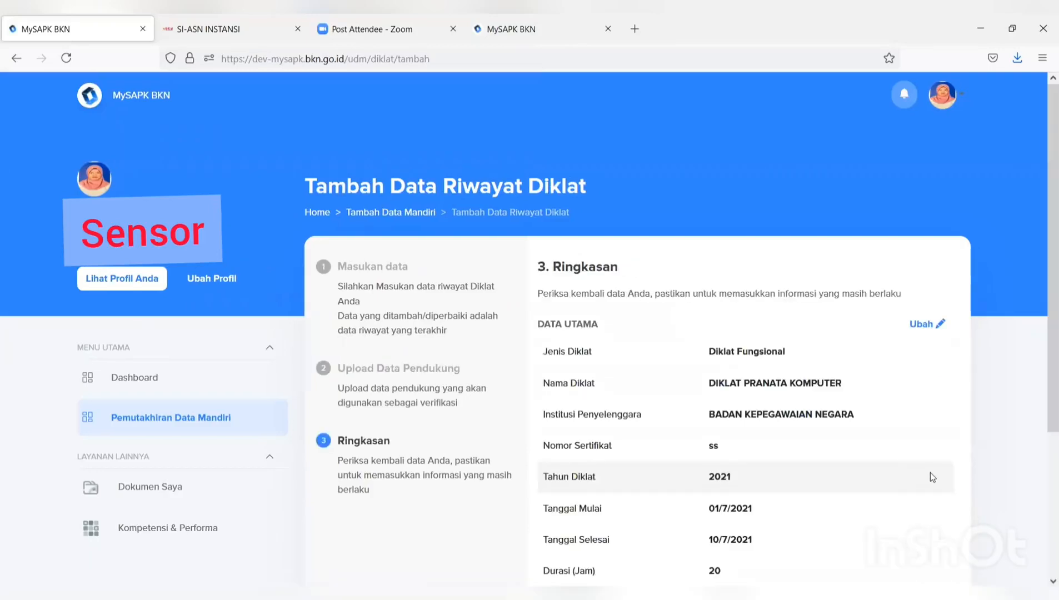
scroll(931, 472, "down", 2)
scroll(638, 318, "down", 2)
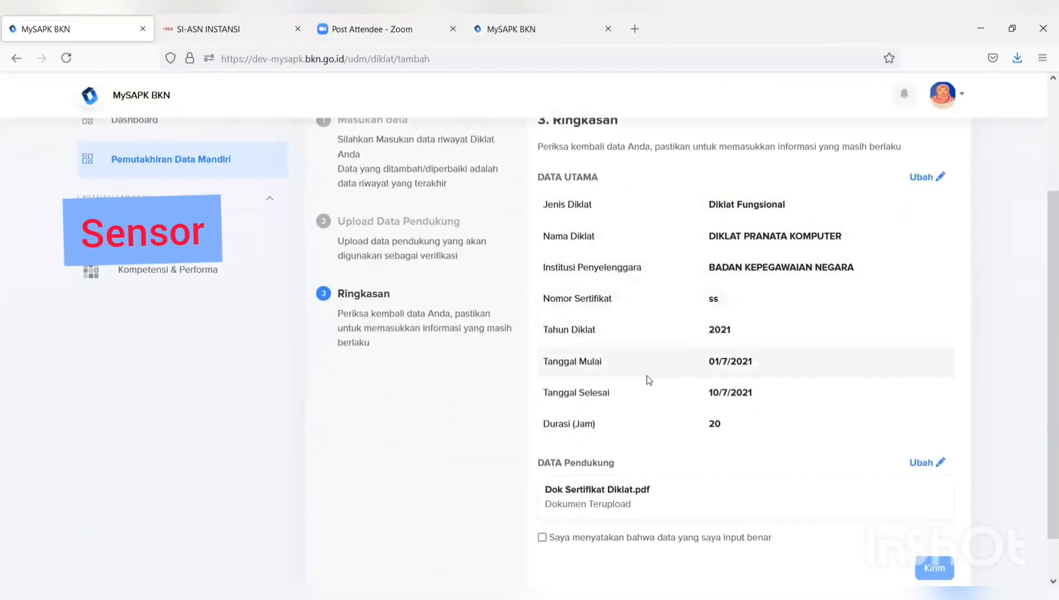
scroll(569, 516, "down", 1)
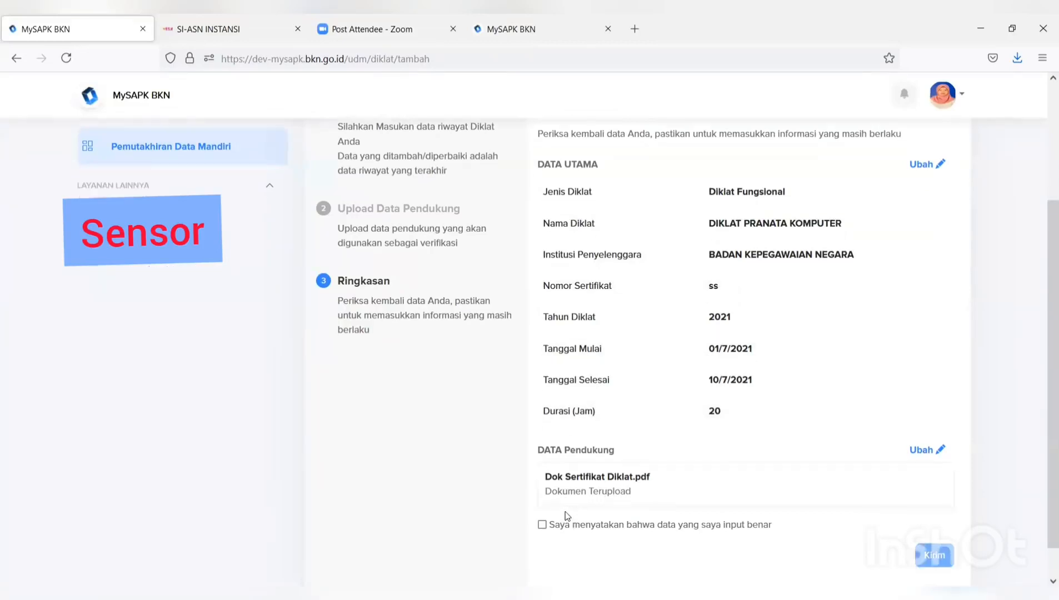
left_click(542, 488)
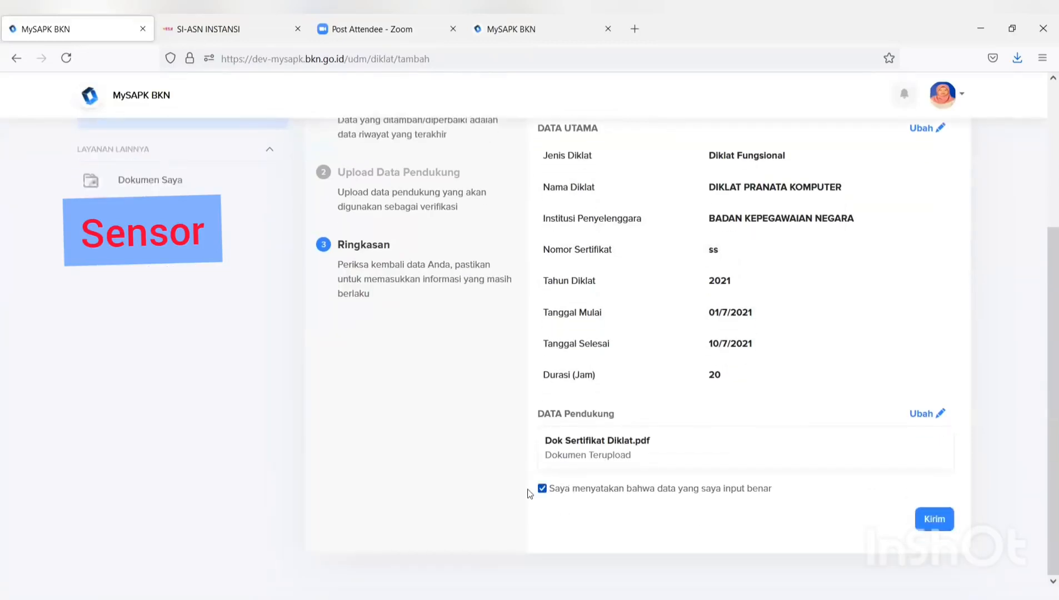
left_click(939, 522)
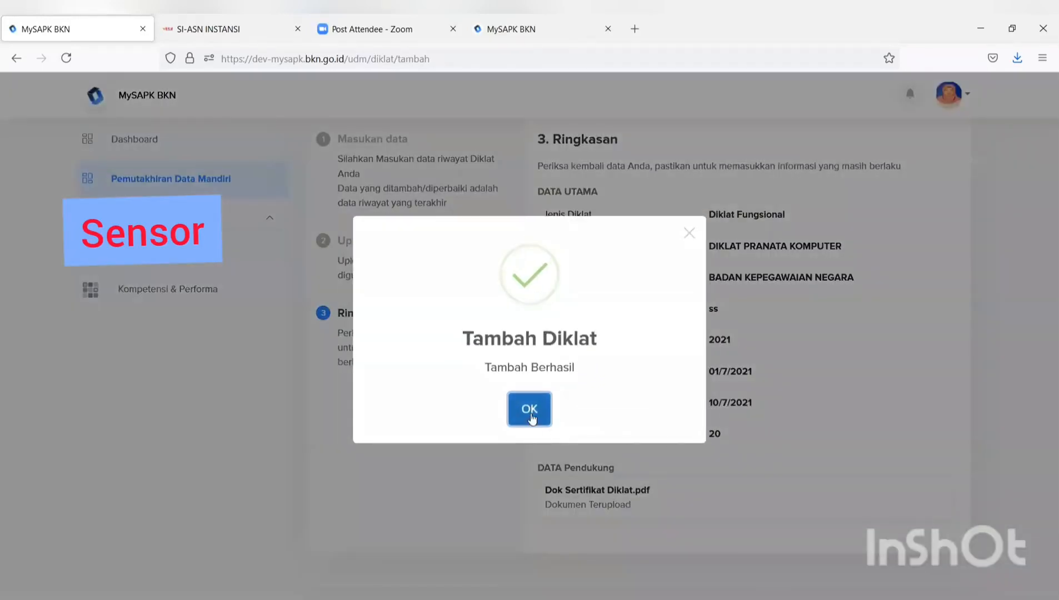
- Dismiss the success message, open Riwayat Keluarga, and view the Pasangan then Orang Tua tabs
left_click(531, 414)
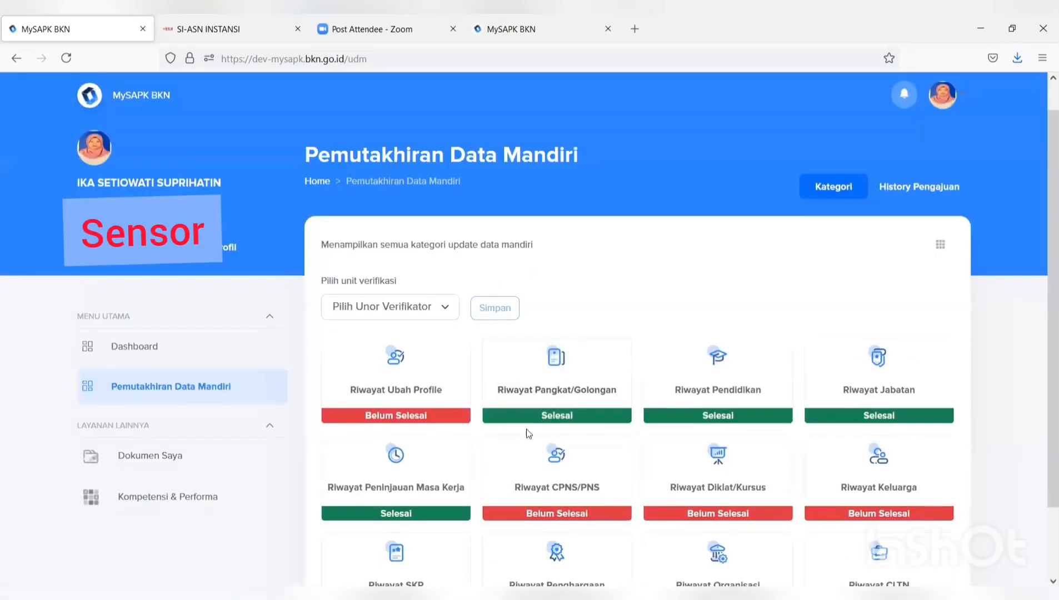
scroll(529, 435, "down", 1)
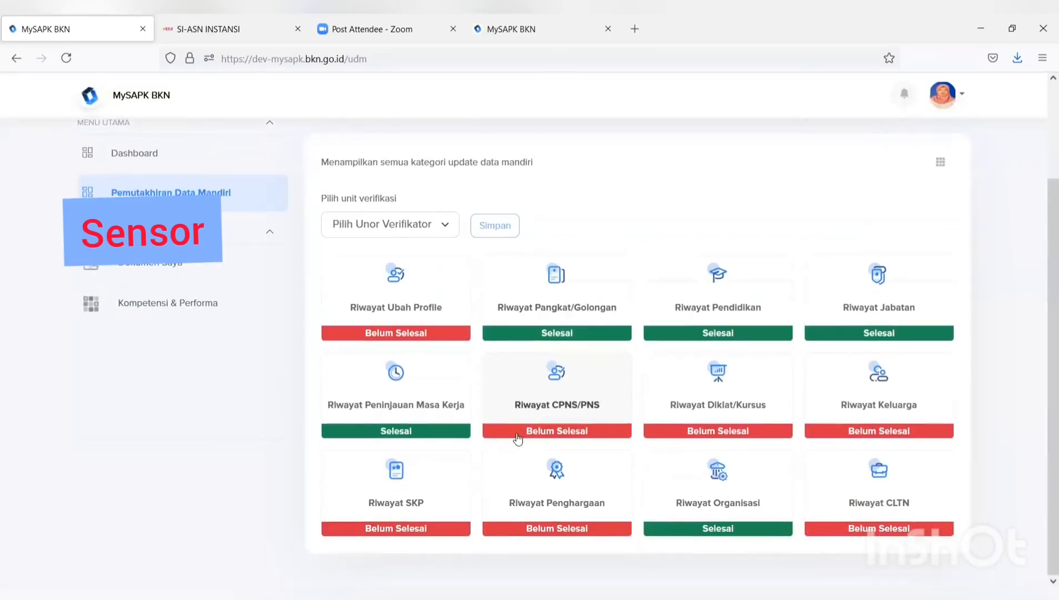
left_click(885, 407)
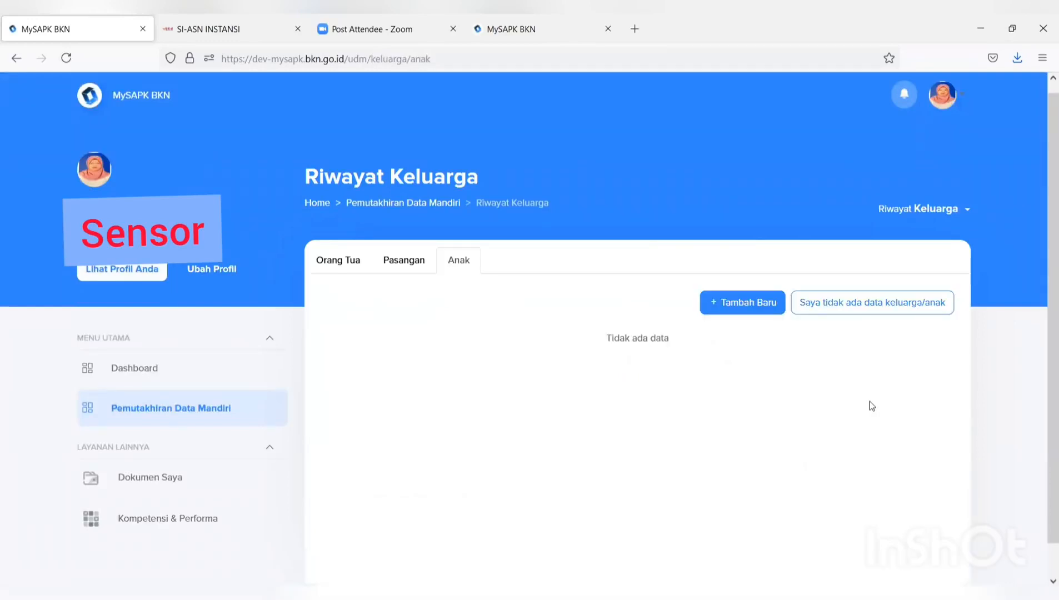
left_click(414, 263)
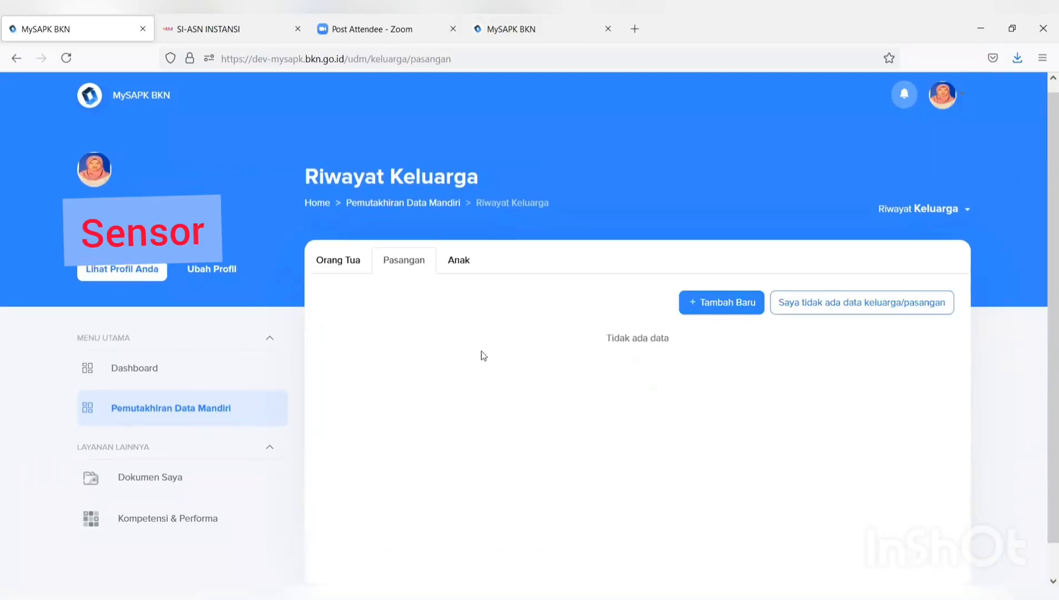
left_click(355, 262)
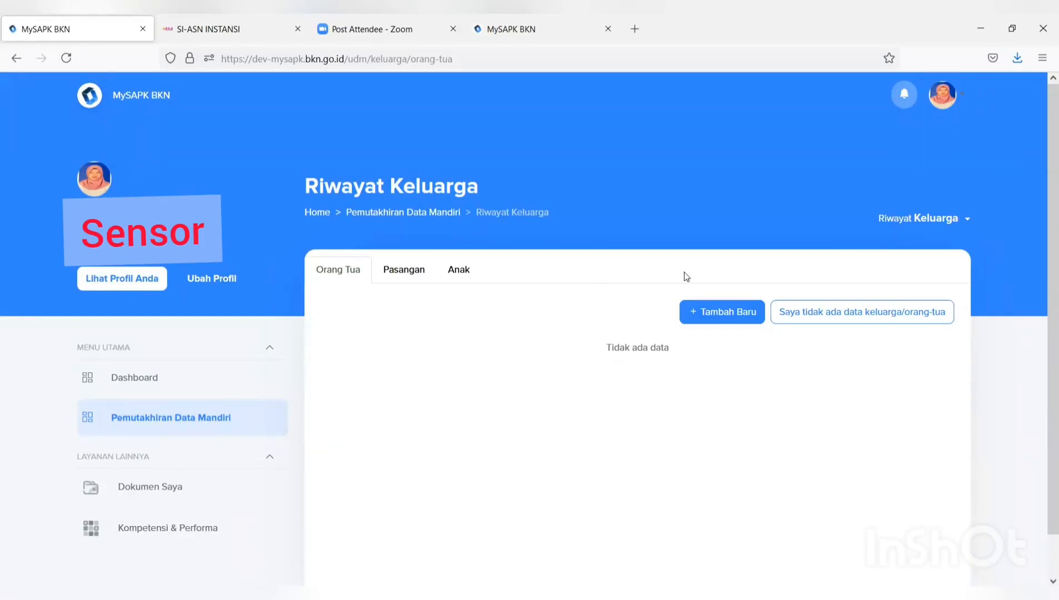
- Start a new parent record set to Bukan PNS and review its expanded detail fields
left_click(728, 313)
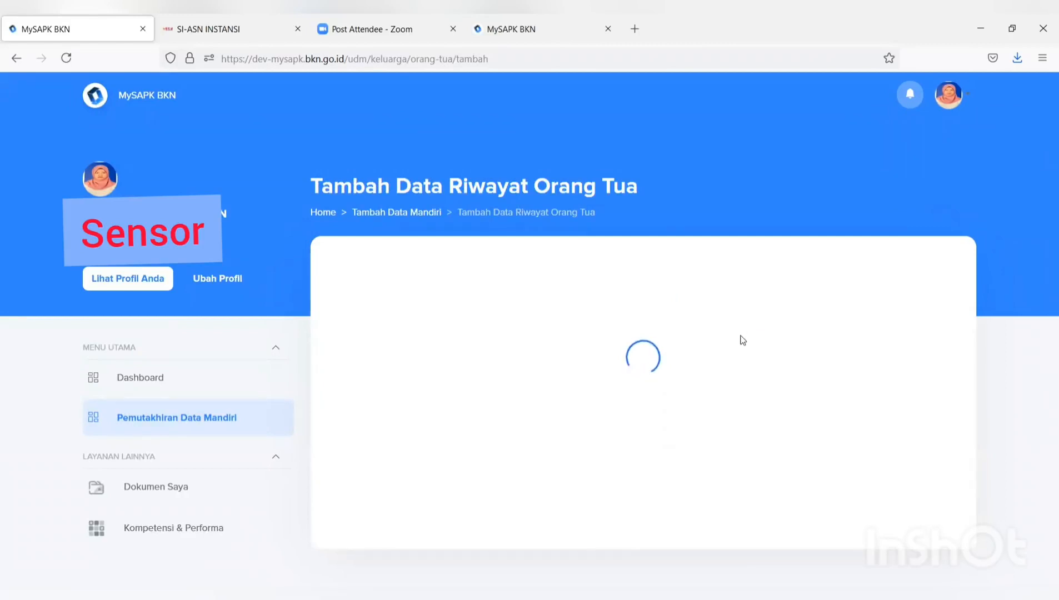
scroll(743, 340, "down", 5)
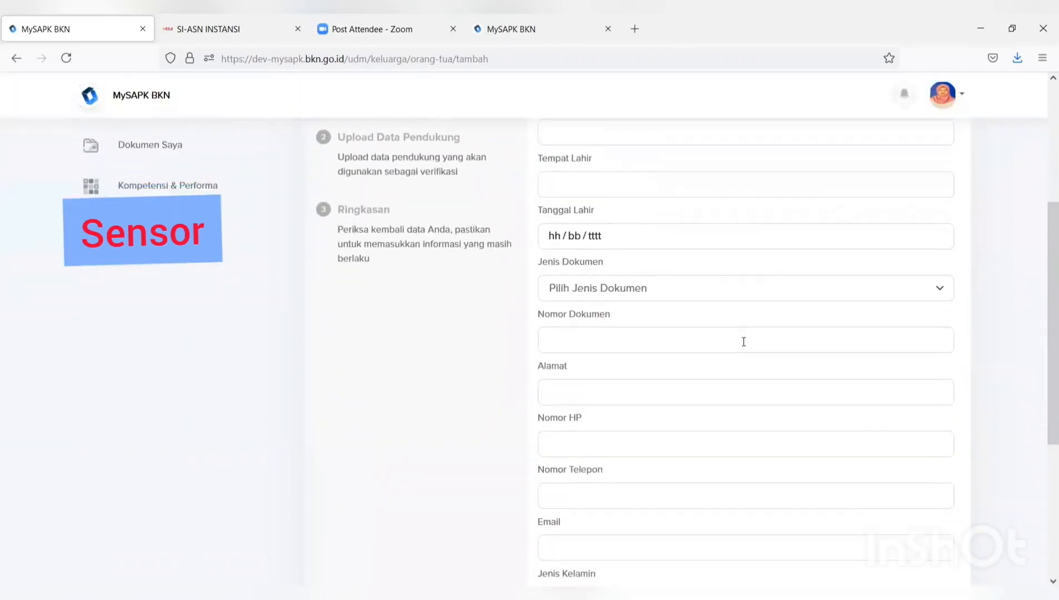
scroll(746, 349, "up", 5)
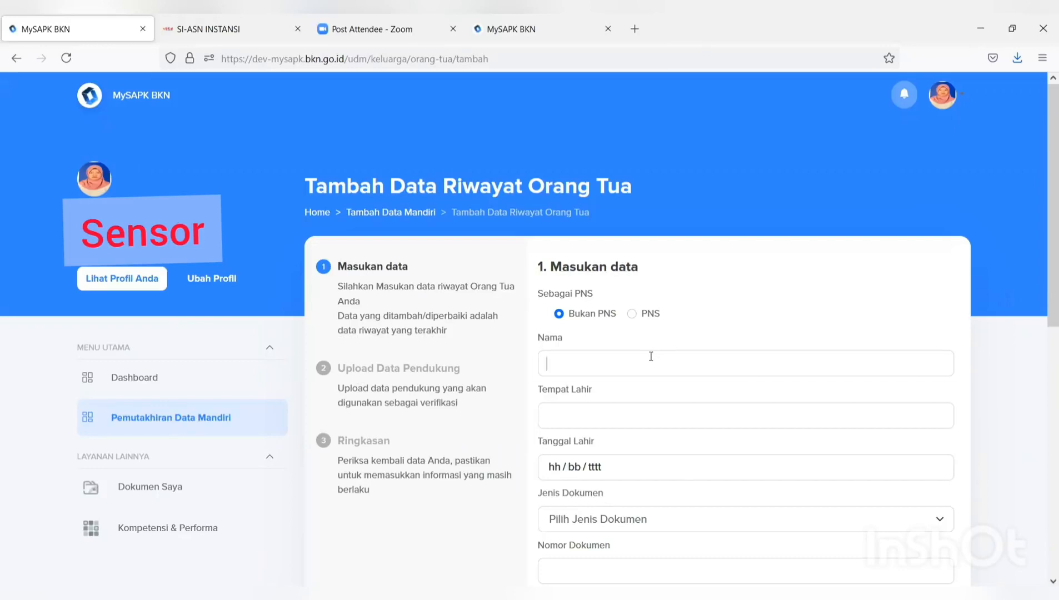
scroll(652, 360, "down", 2)
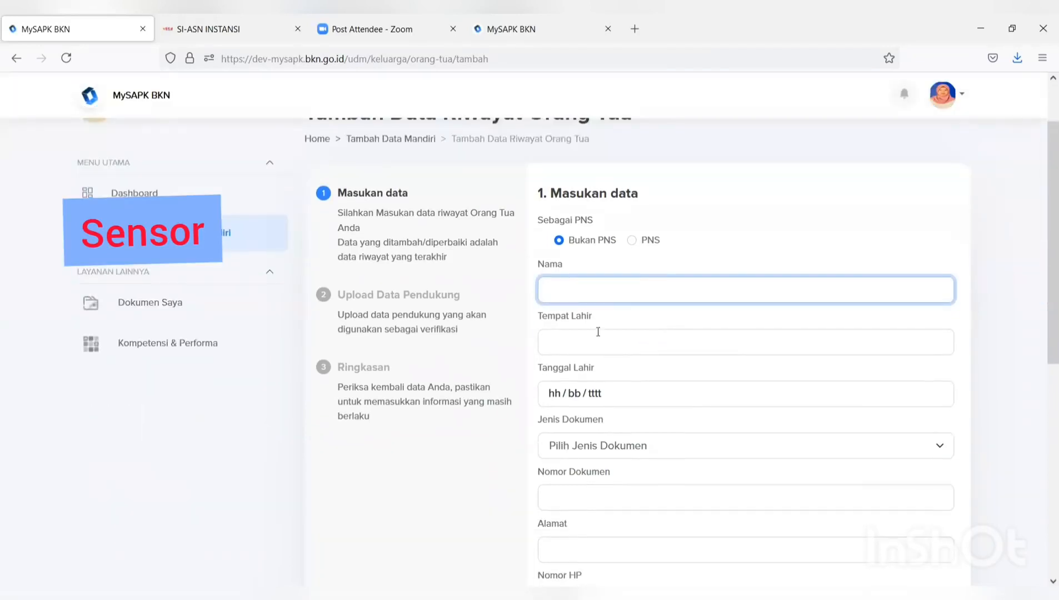
left_click(560, 240)
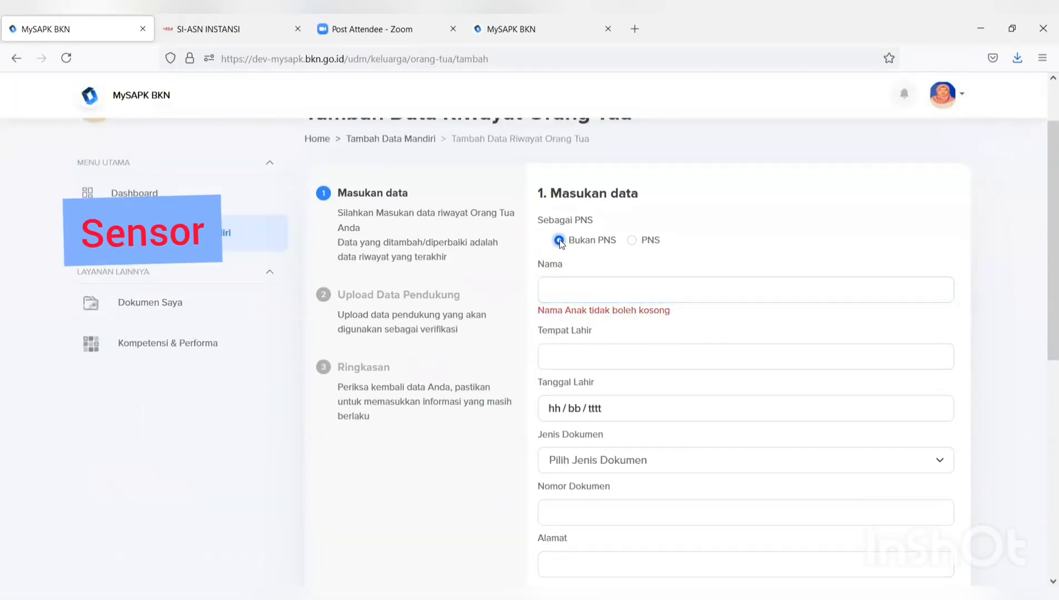
left_click(632, 241)
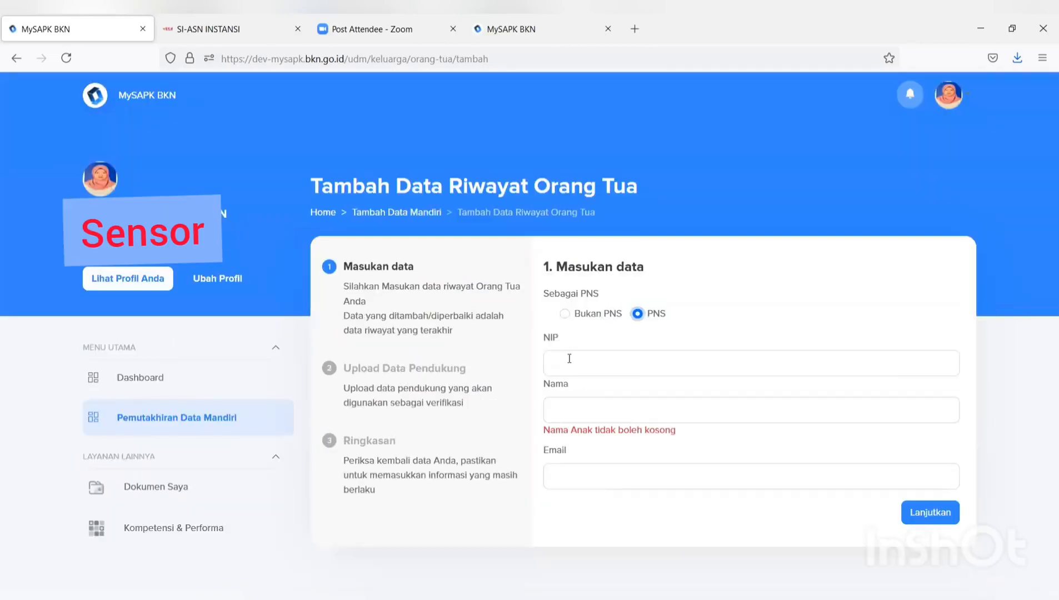
left_click(568, 356)
left_click(564, 314)
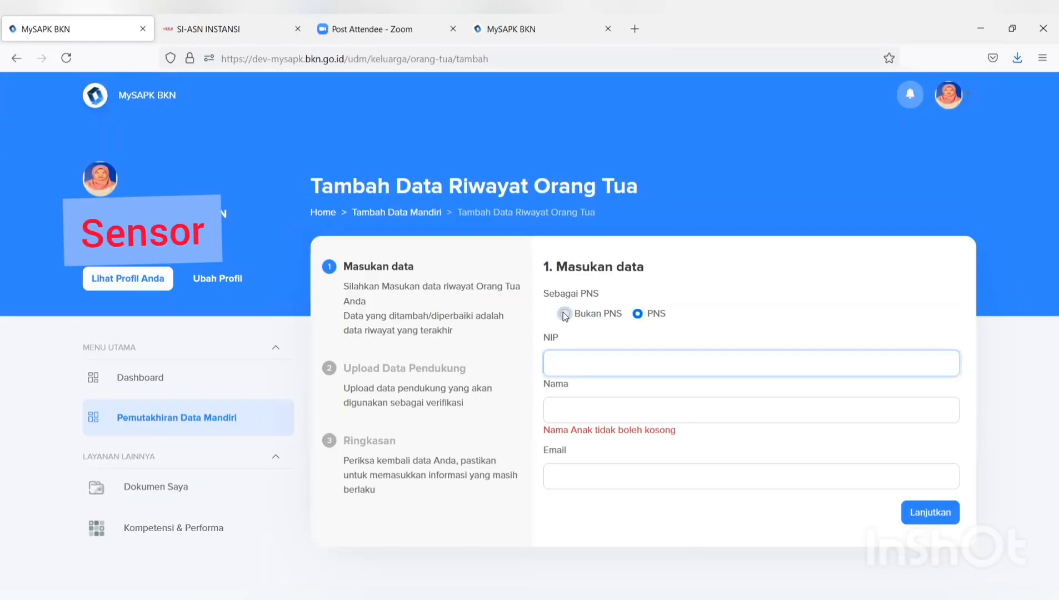
scroll(567, 320, "down", 6)
scroll(568, 320, "down", 4)
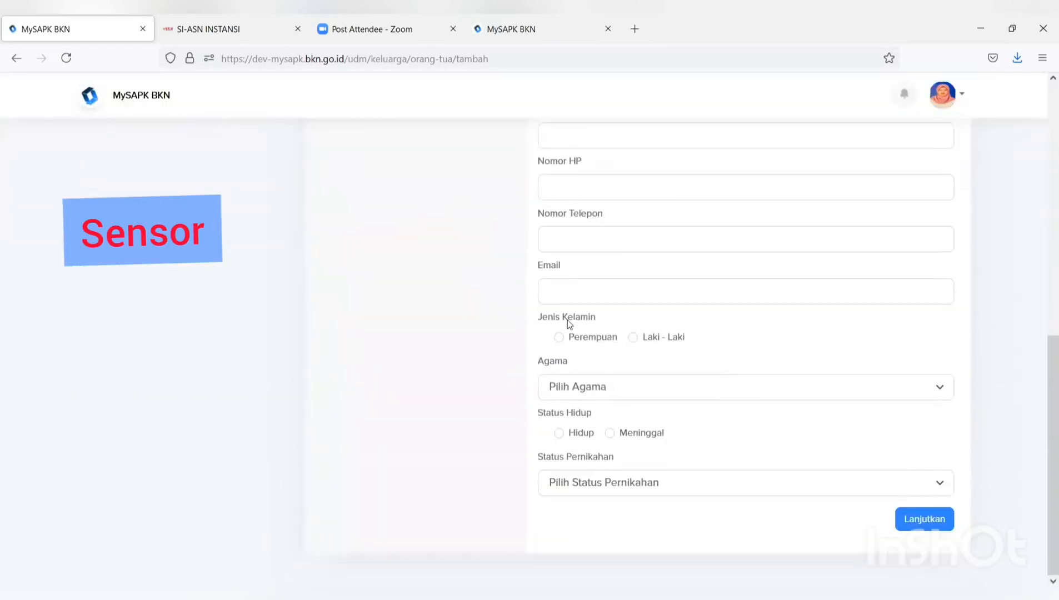
scroll(569, 323, "up", 8)
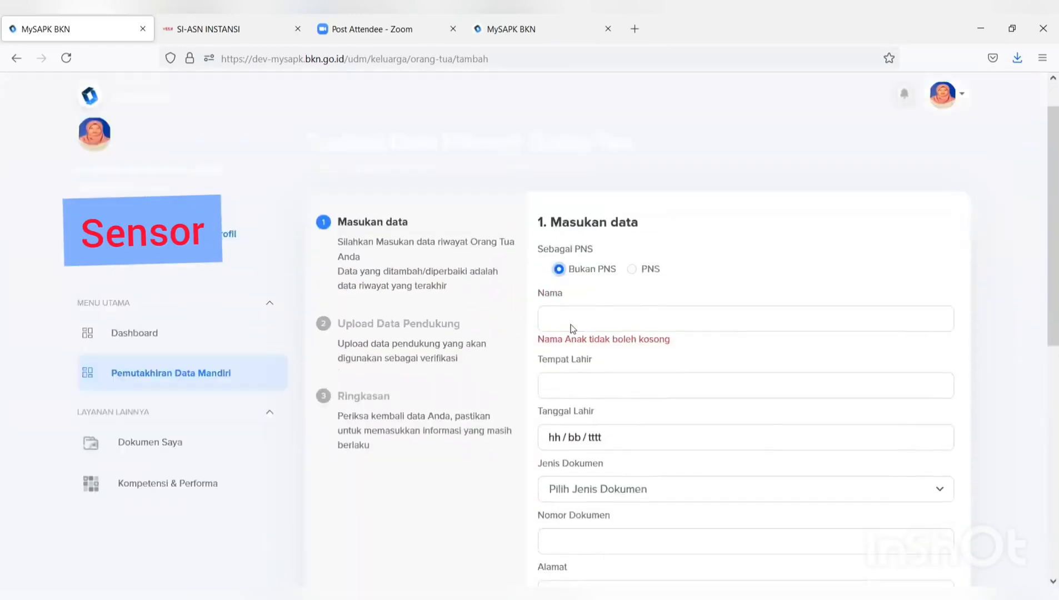
scroll(569, 325, "down", 2)
left_click(558, 223)
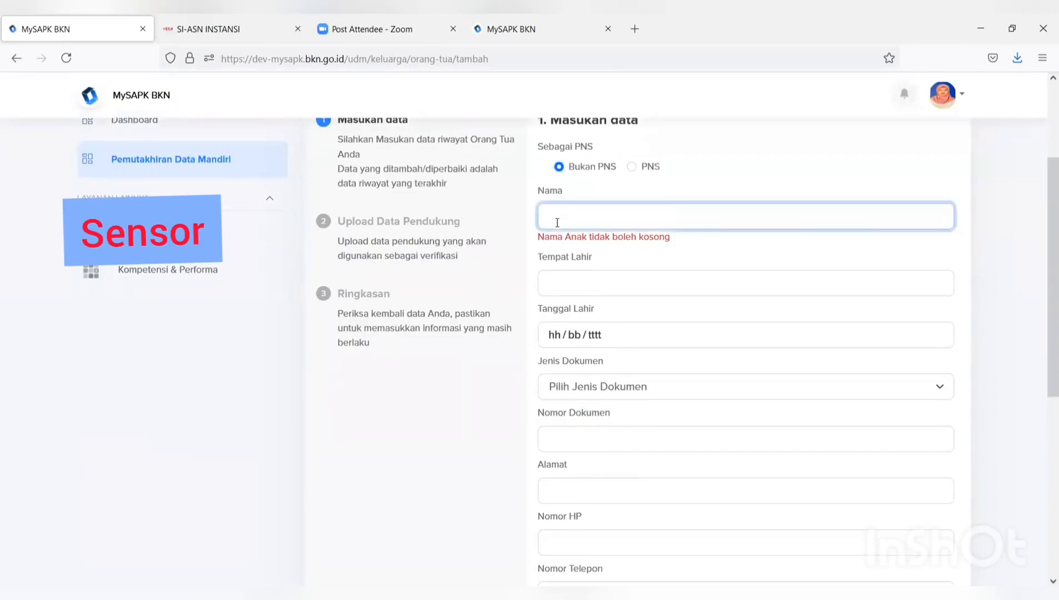
type("SLA")
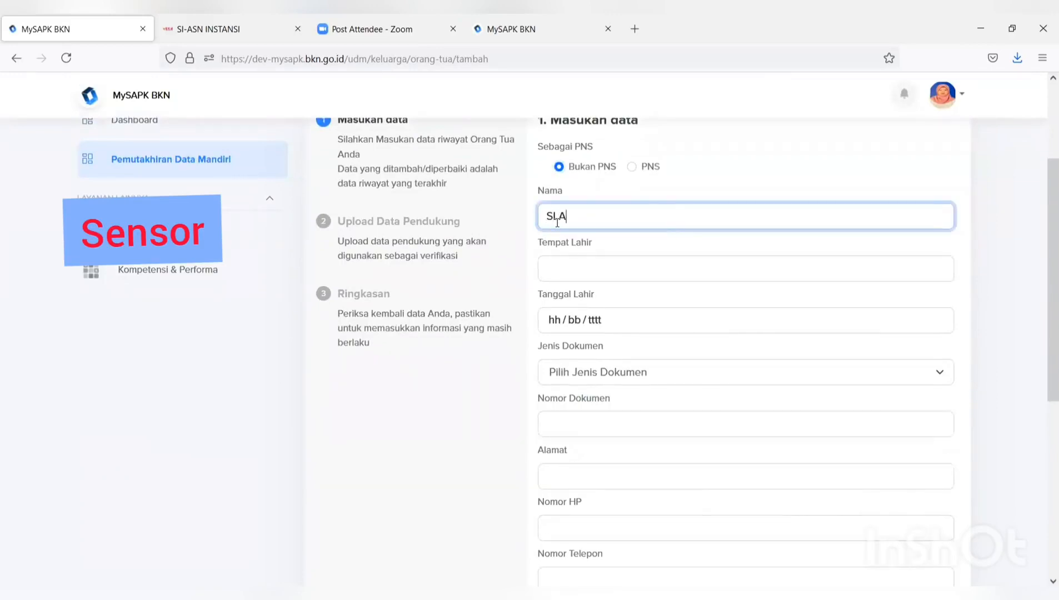
type("MET")
left_click(549, 264)
type("YO")
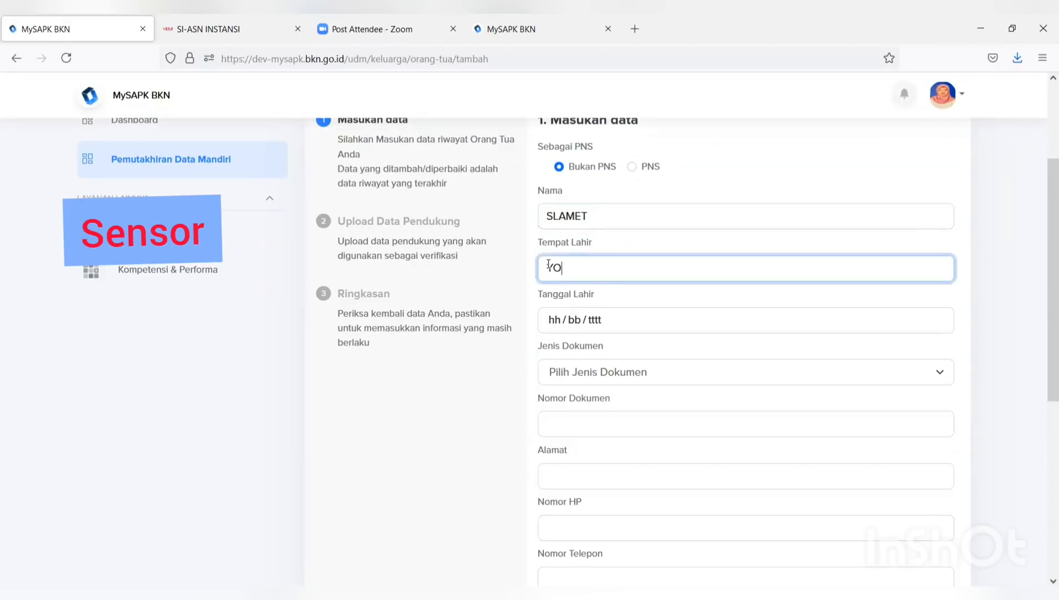
type("GYAKARTA")
left_click(595, 321)
left_click(559, 324)
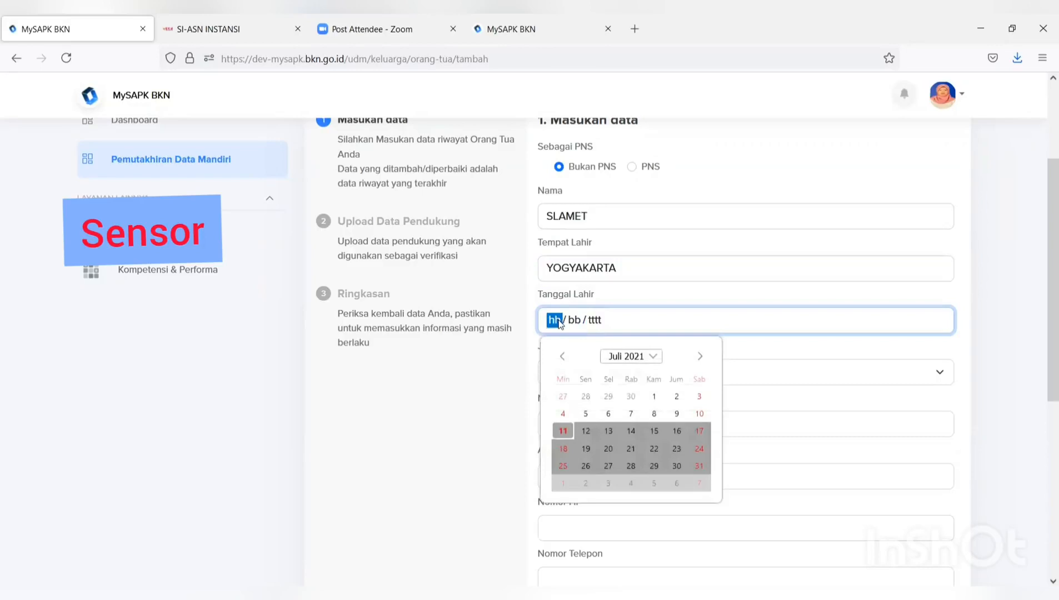
type("02 / ")
type("03 / ")
type("1963")
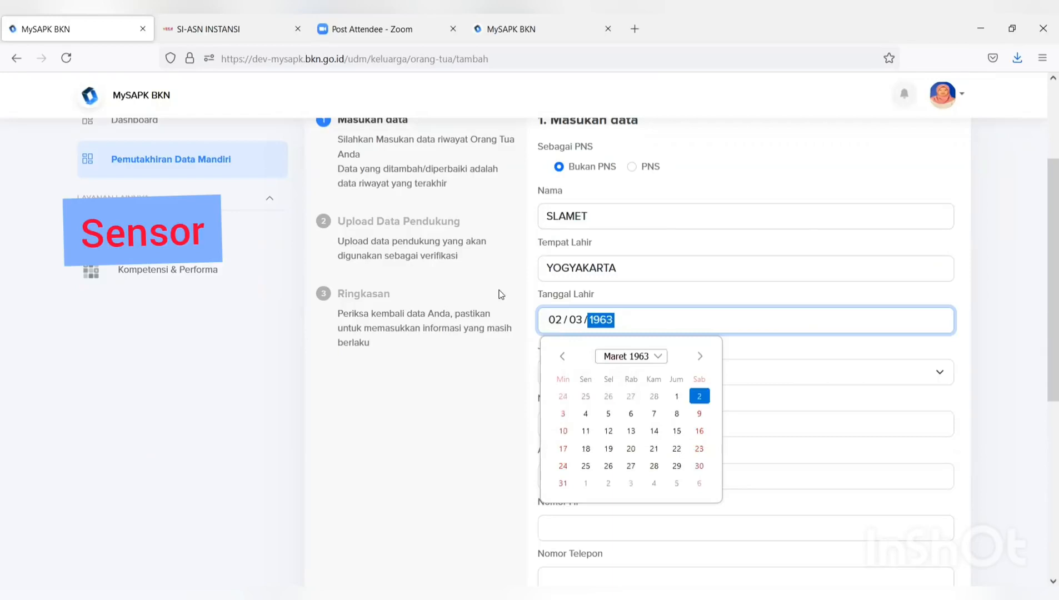
left_click(456, 376)
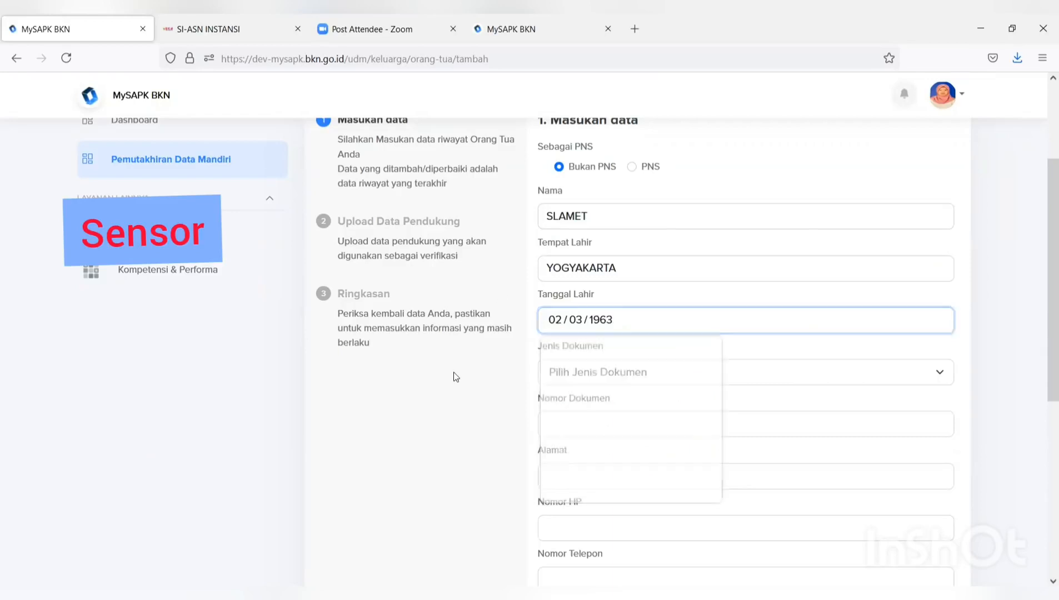
- Try the Jenis Dokumen list, then enter the parent's document number and street address
left_click(565, 375)
left_click(565, 375)
left_click(564, 427)
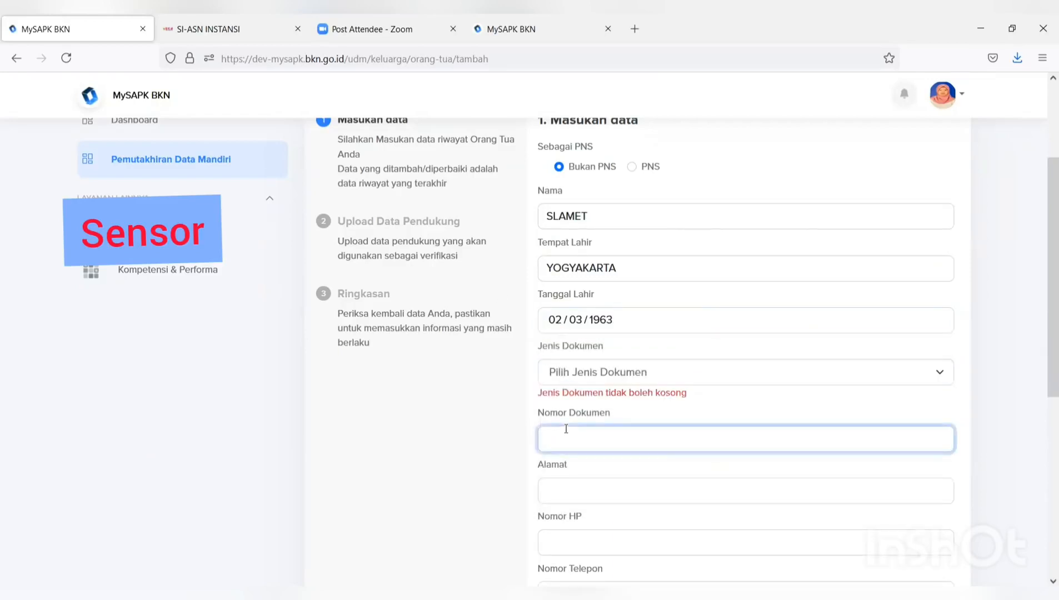
type("99")
scroll(566, 428, "down", 6)
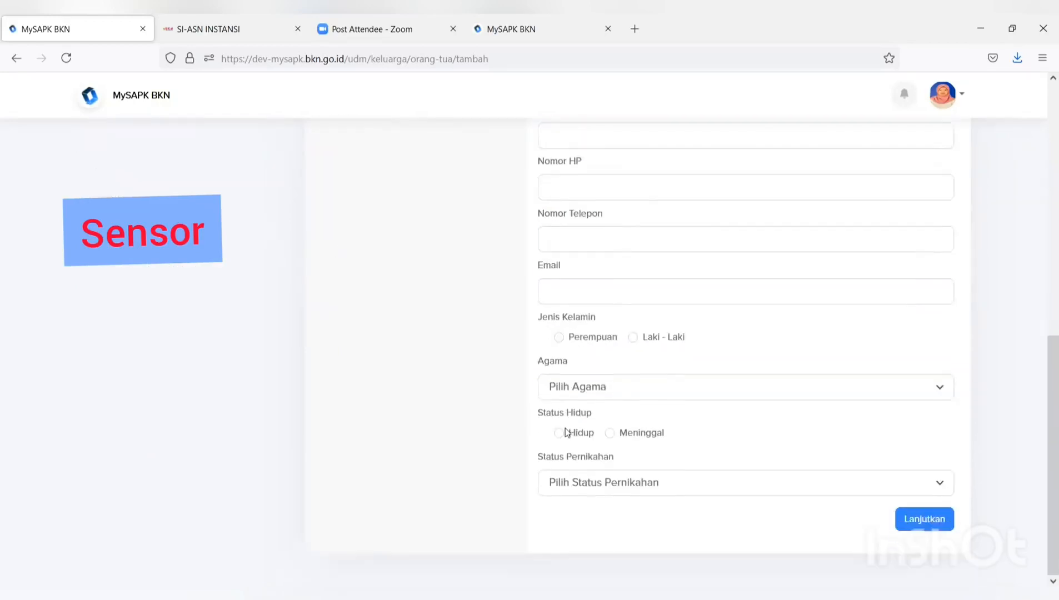
scroll(566, 428, "up", 5)
left_click(601, 319)
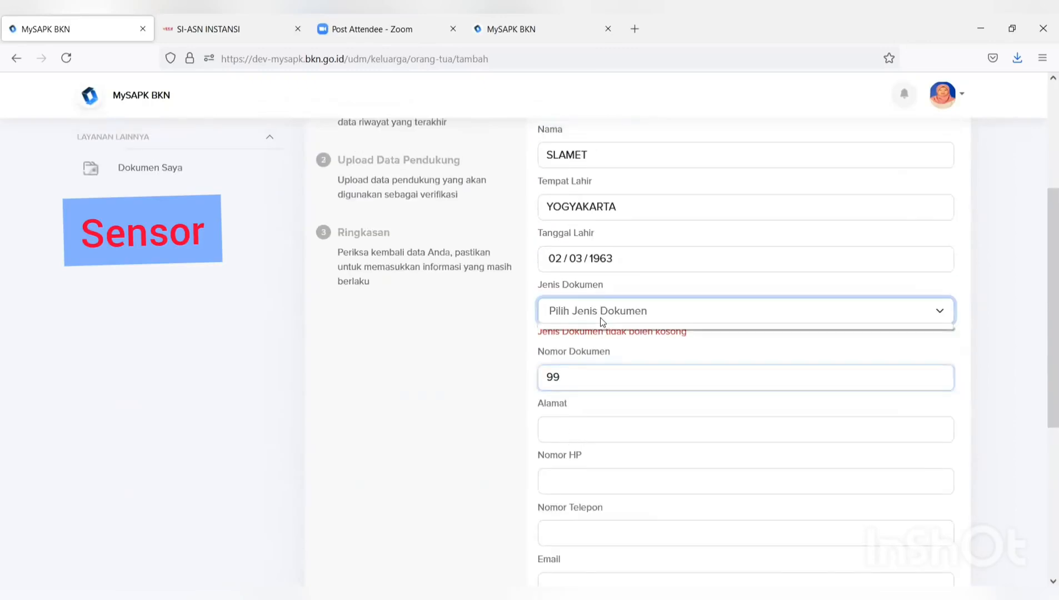
left_click(595, 425)
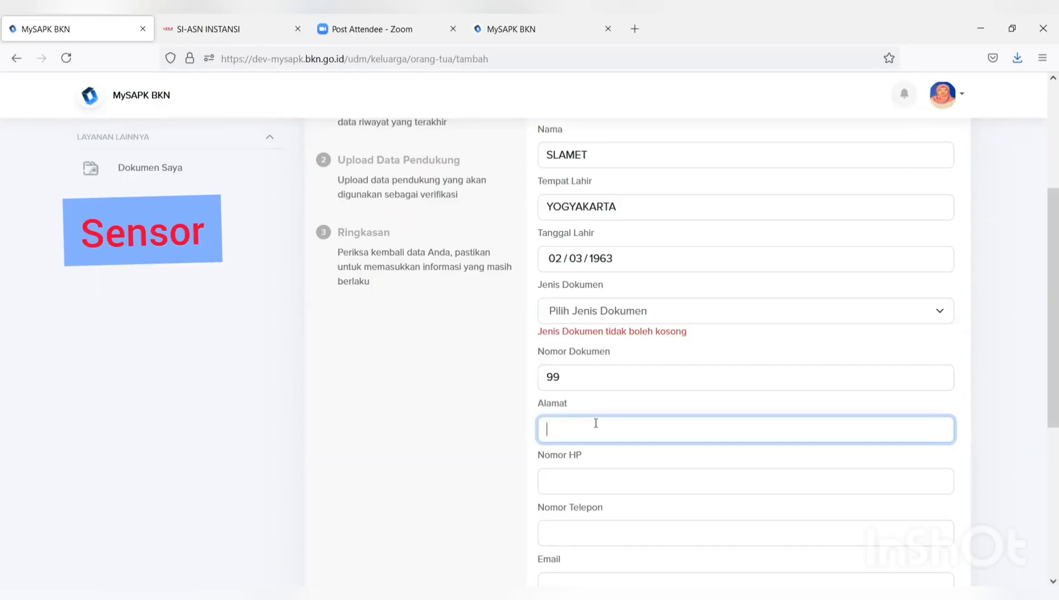
type("jl.suci")
- Enter the parent's mobile number and look through the Status Pernikahan and Agama choices without selecting any
left_click(583, 483)
type("08")
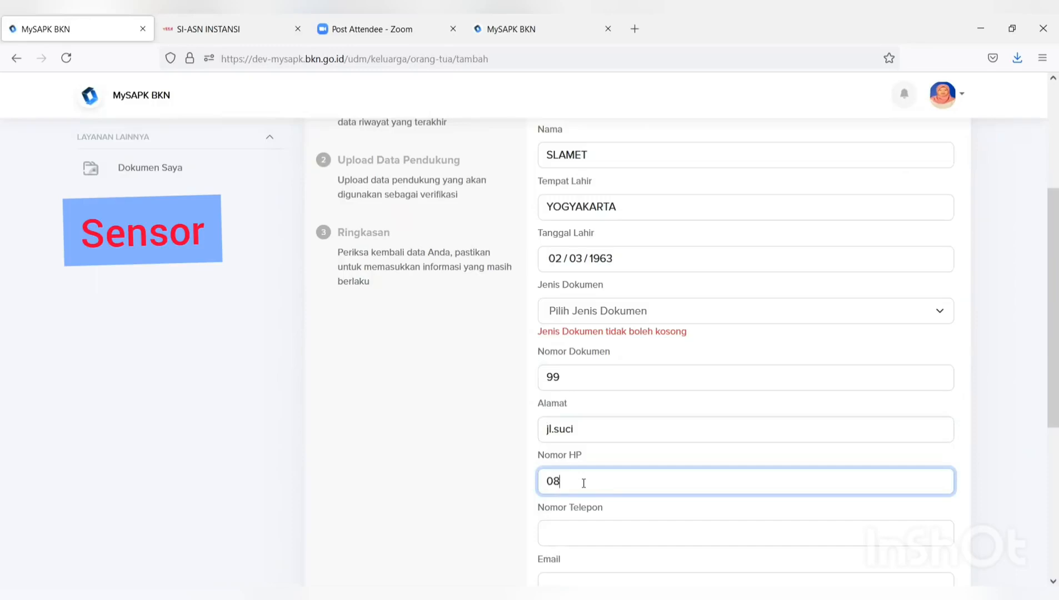
type("78")
scroll(583, 483, "down", 5)
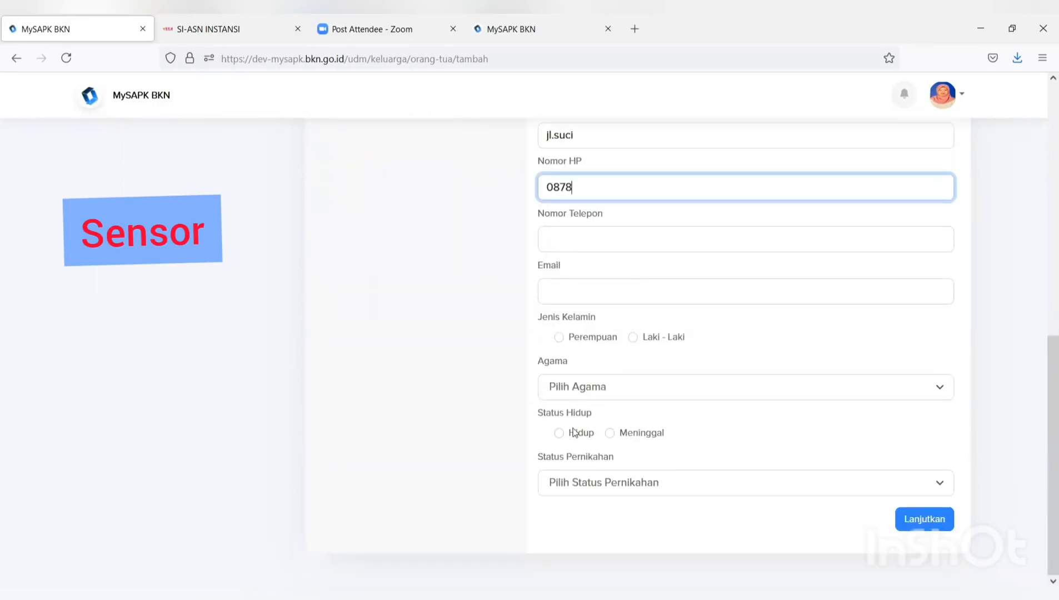
left_click(605, 489)
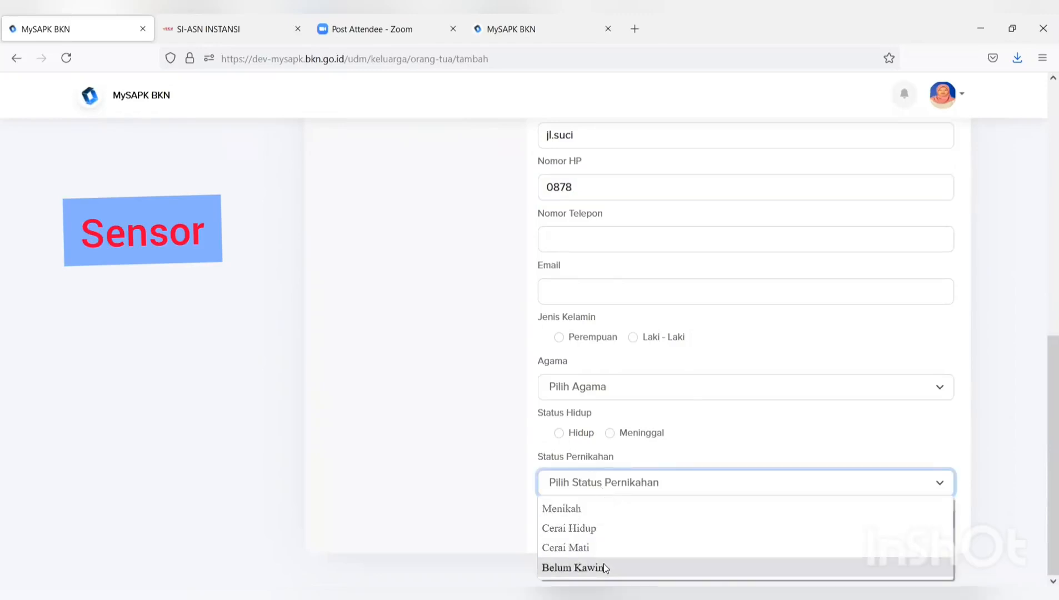
left_click(608, 393)
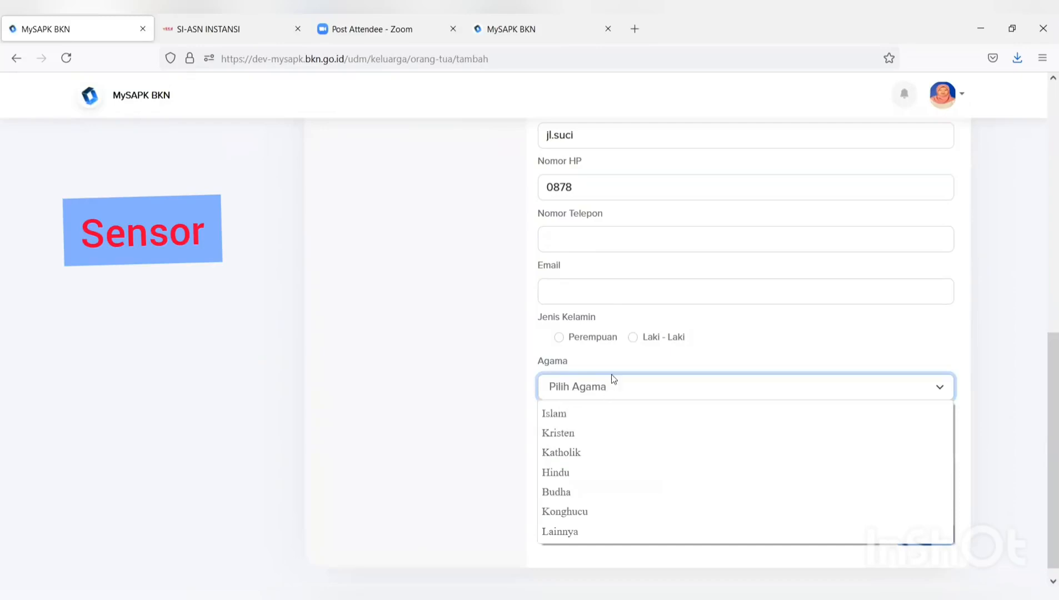
left_click(827, 315)
left_click(803, 296)
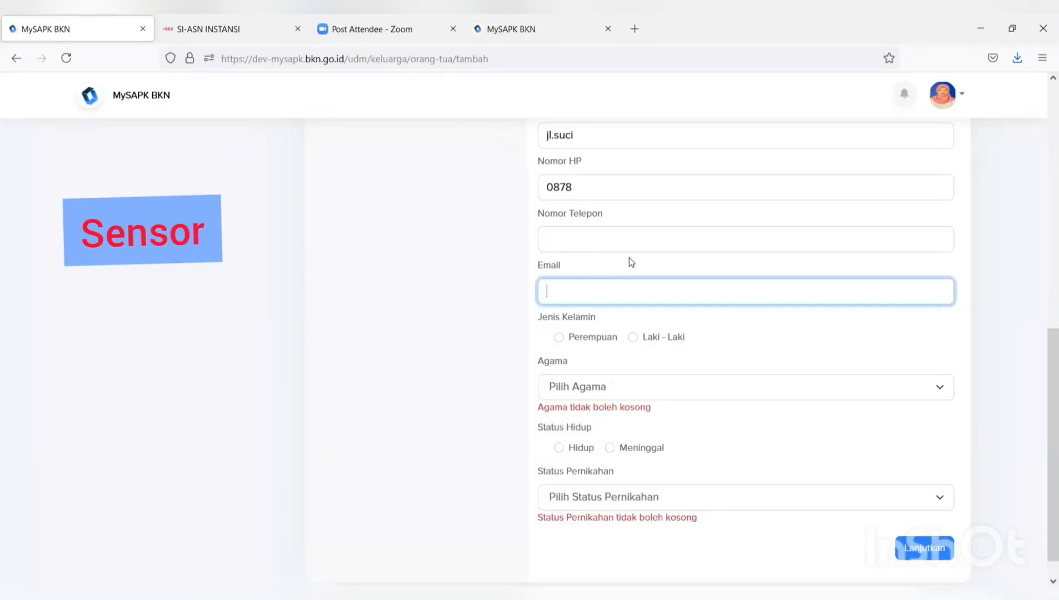
scroll(771, 354, "up", 9)
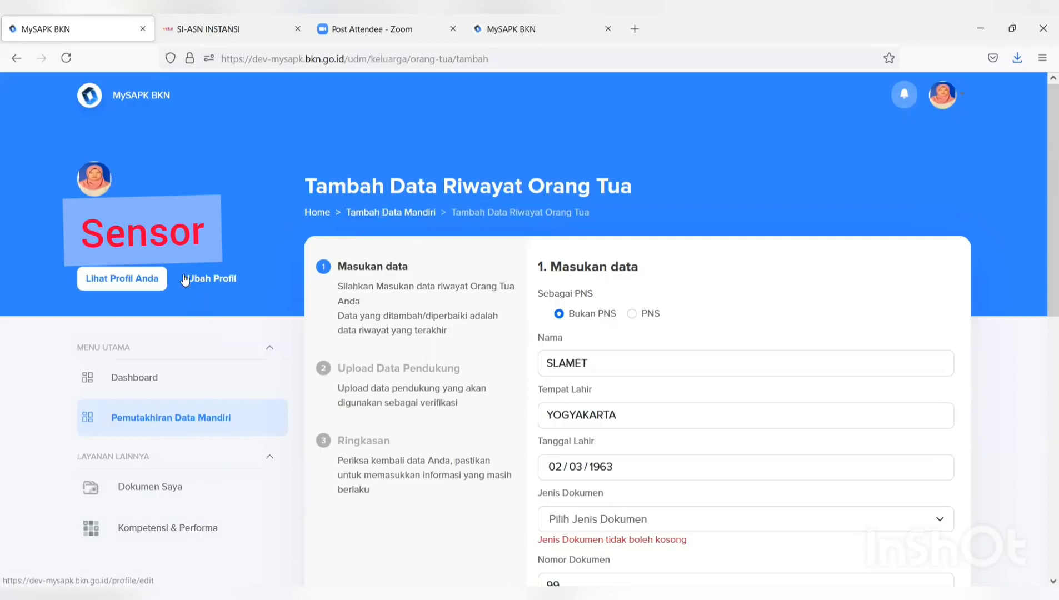
- Leave the parent form for the Pemutakhiran Data Mandiri overview and open the Riwayat SKP card
scroll(563, 345, "down", 1)
scroll(561, 340, "down", 3)
scroll(561, 340, "up", 4)
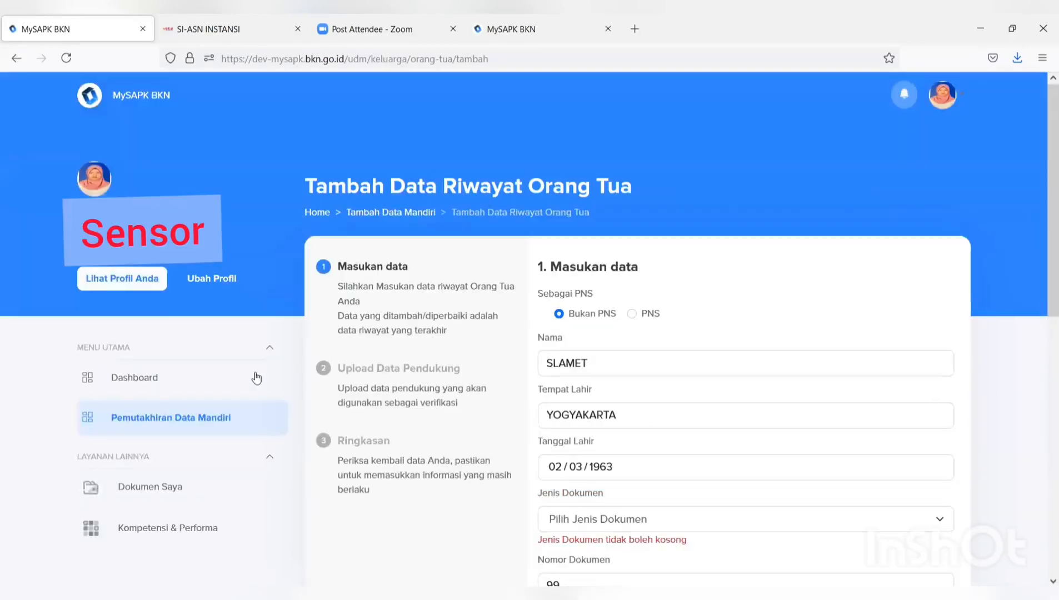
left_click(195, 421)
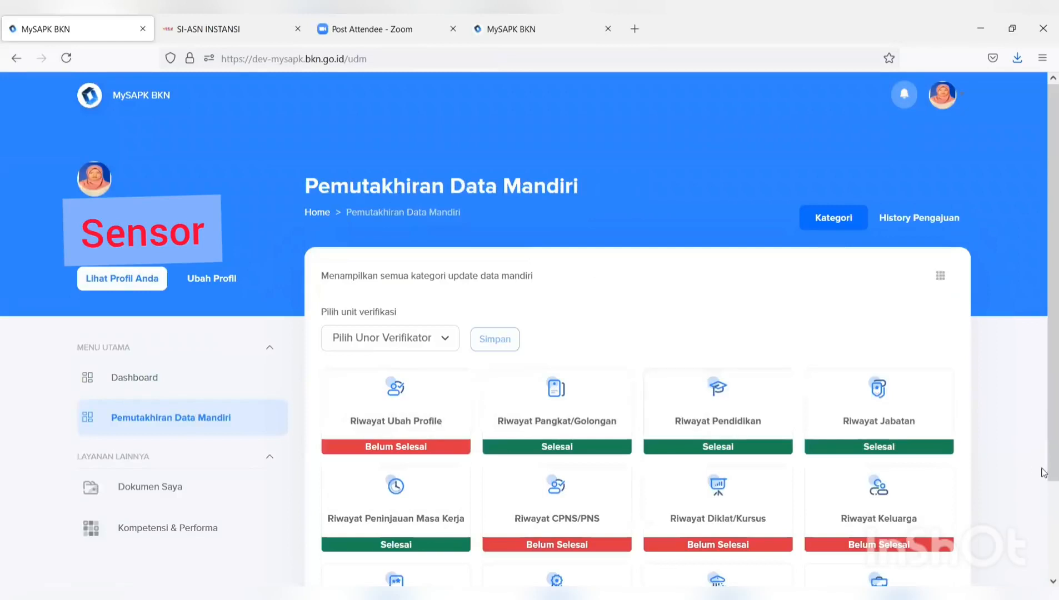
scroll(889, 500, "down", 2)
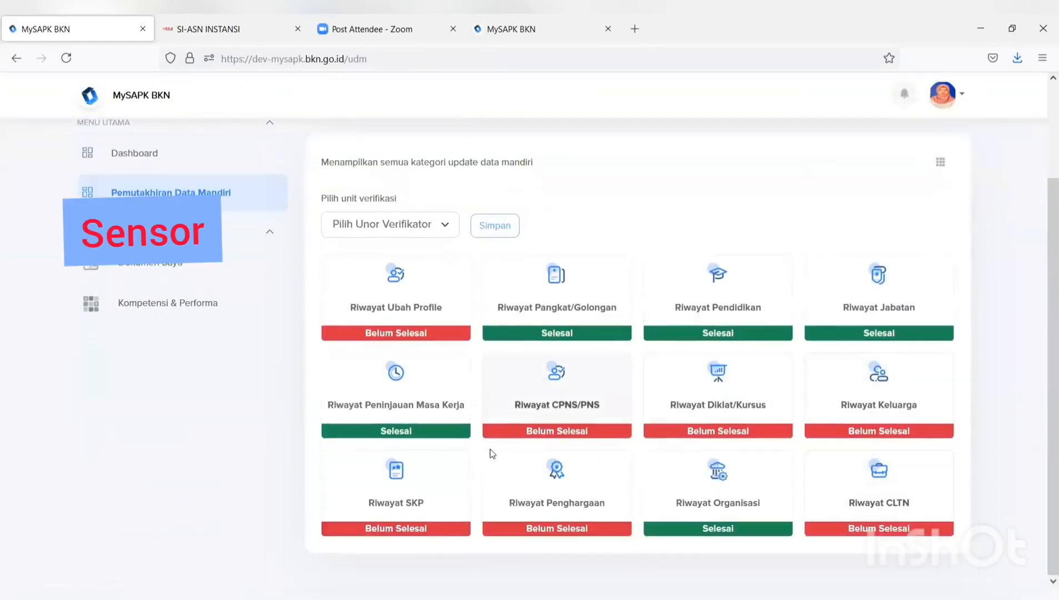
left_click(382, 504)
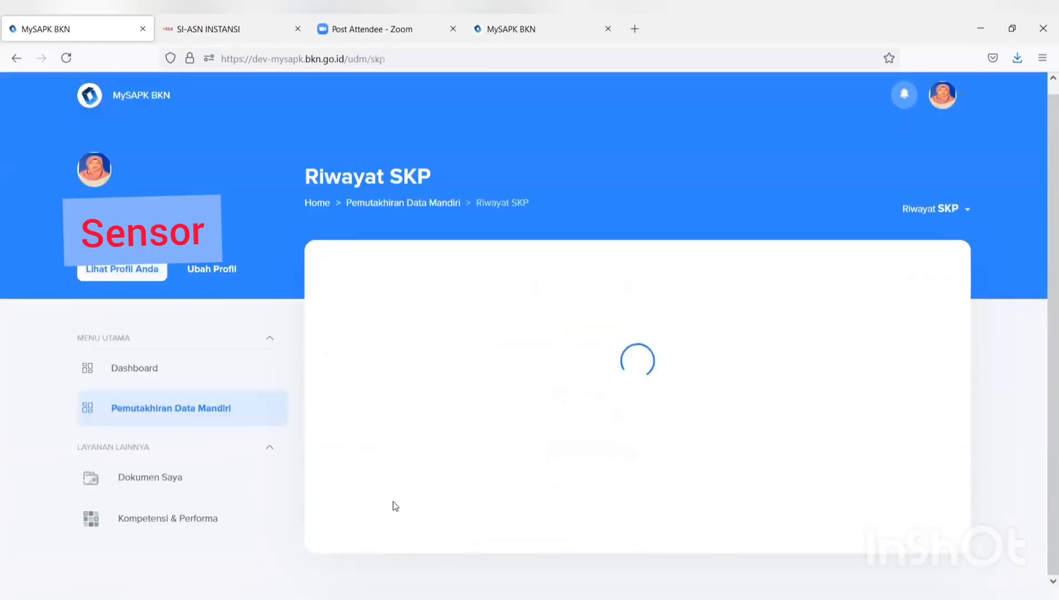
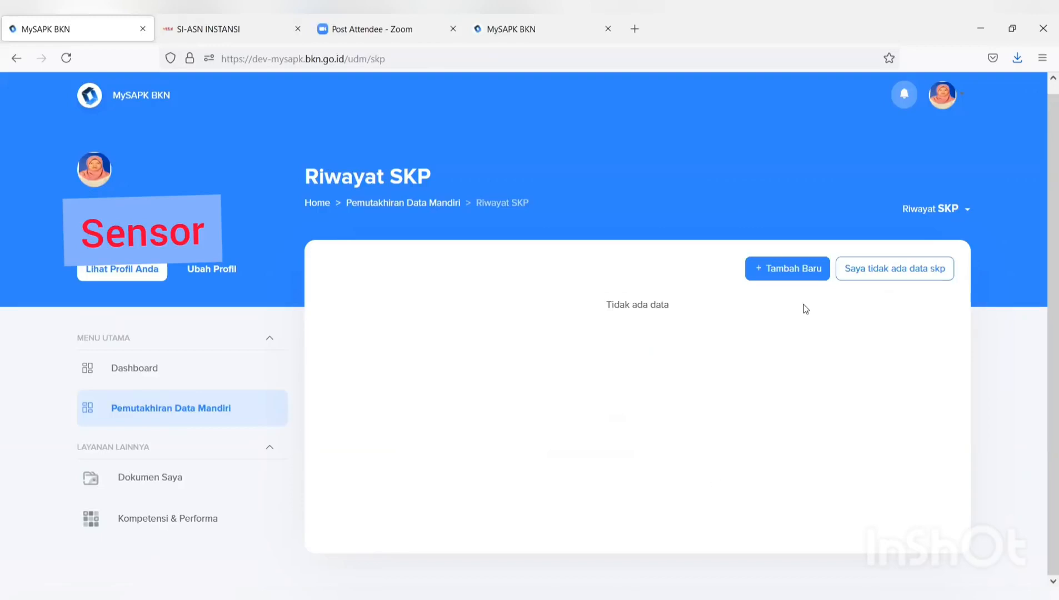
- Start a new SKP record: Jabatan Fungsional Tertentu, year 2019, Nilai SKP 90
left_click(766, 274)
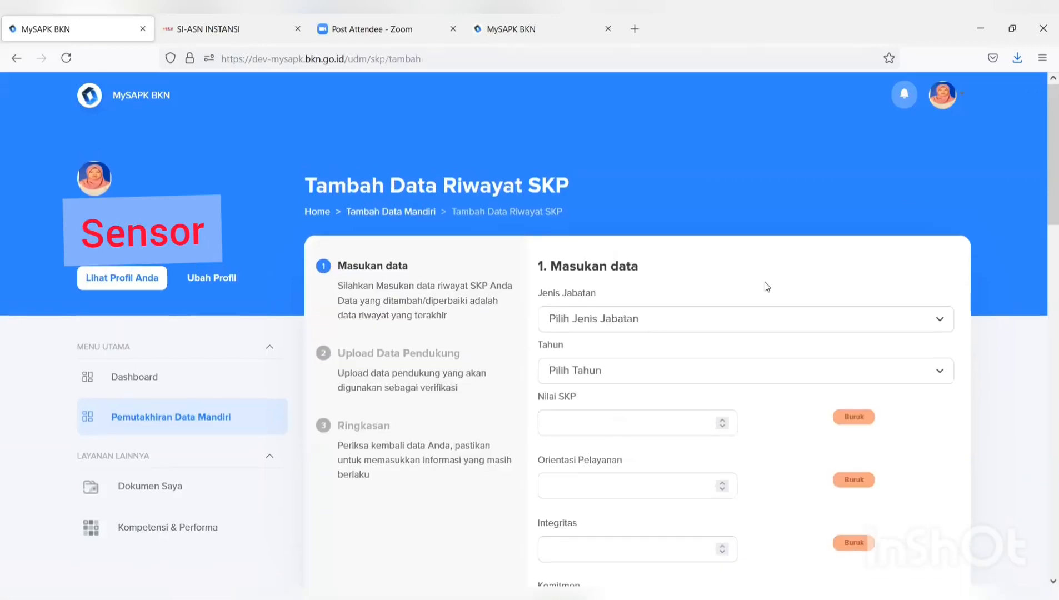
left_click(734, 324)
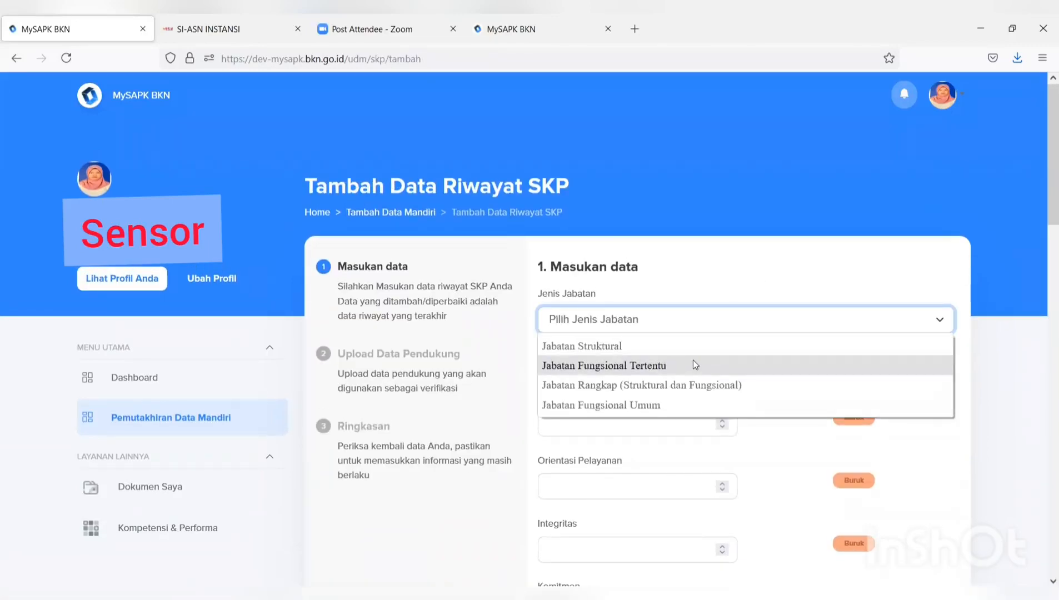
left_click(693, 362)
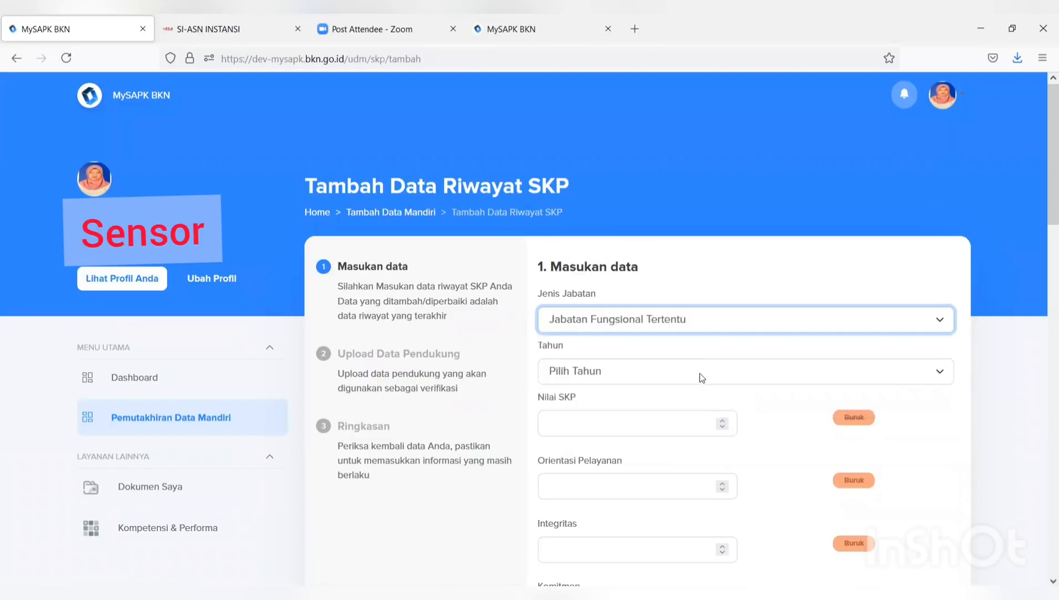
left_click(699, 373)
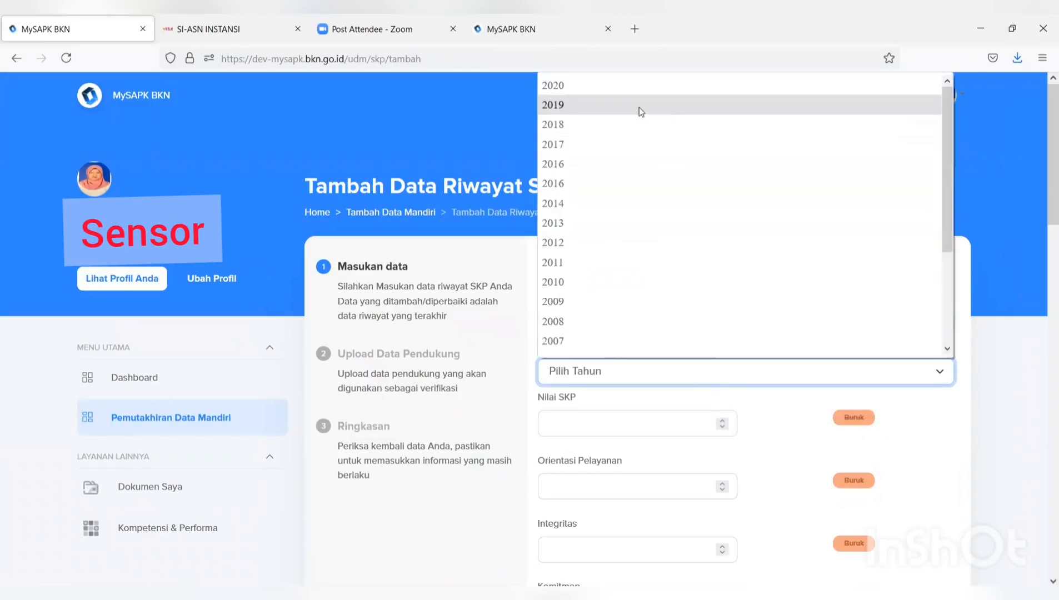
left_click(640, 108)
left_click(629, 435)
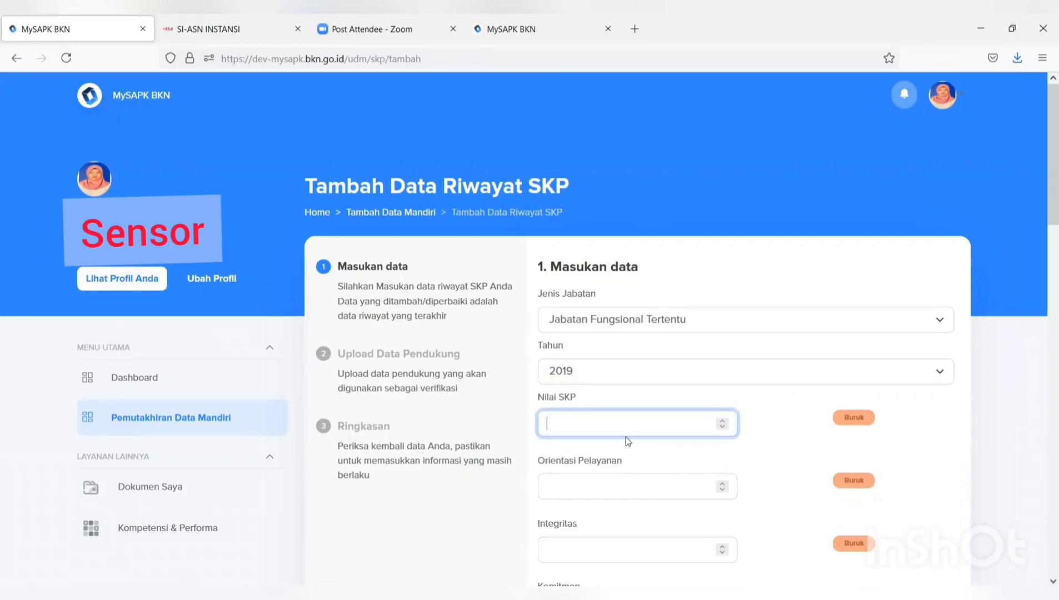
type("90")
- Enter behaviour scores: Orientasi Pelayanan 89; Integritas, Komitmen, Disiplin and Kerja sama 90
left_click(555, 487)
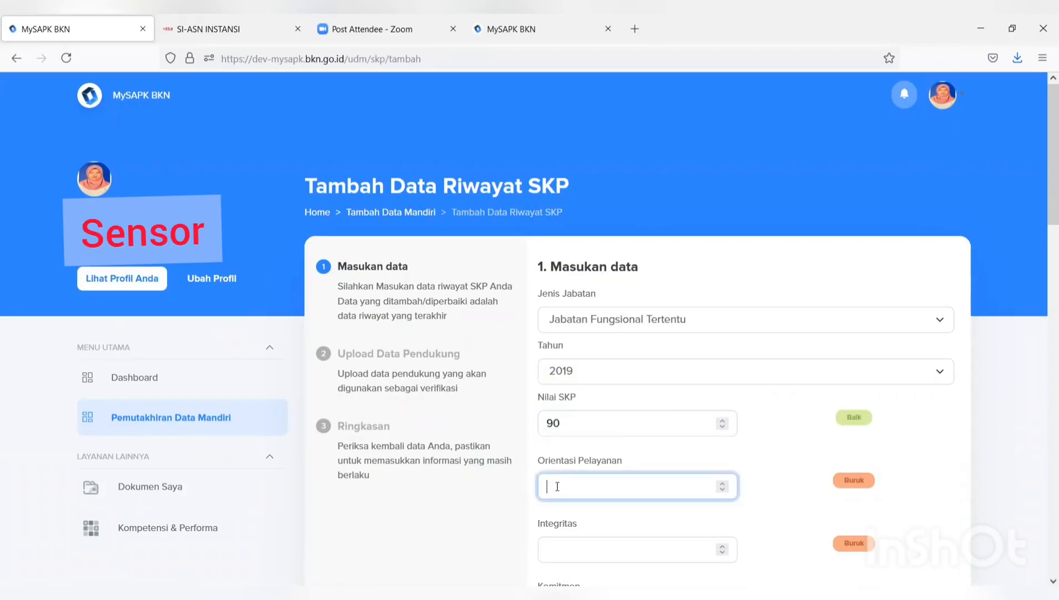
type("90")
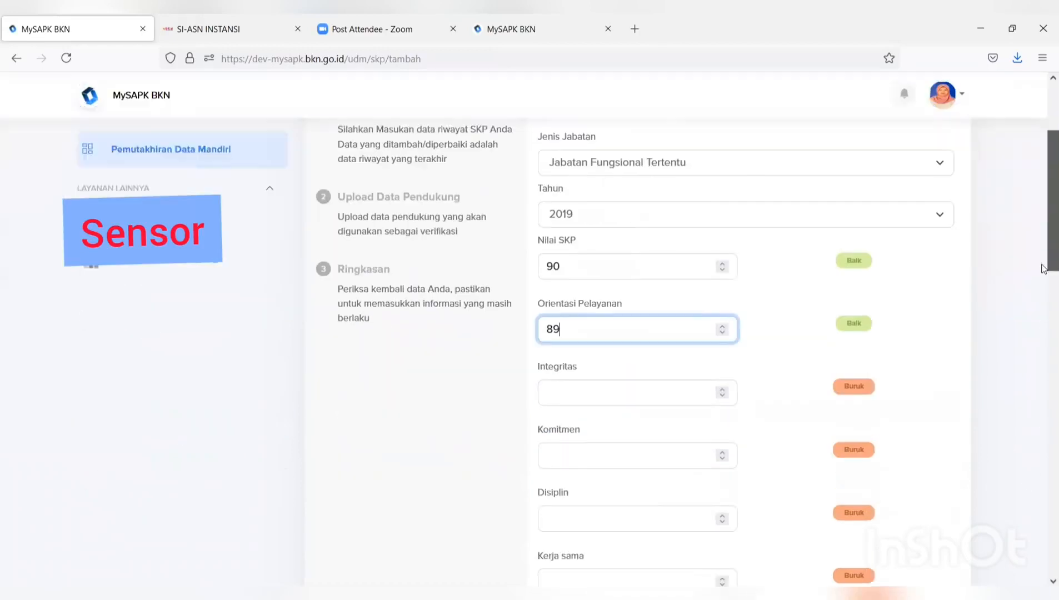
left_click_drag(1044, 209, 1045, 311)
left_click(610, 203)
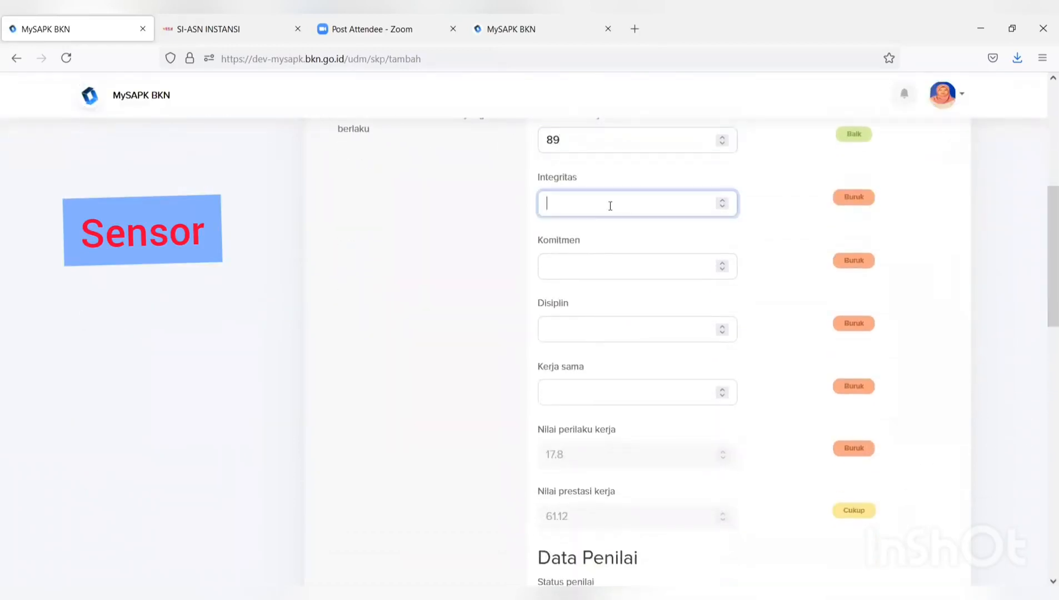
type("90")
left_click(603, 265)
type("90")
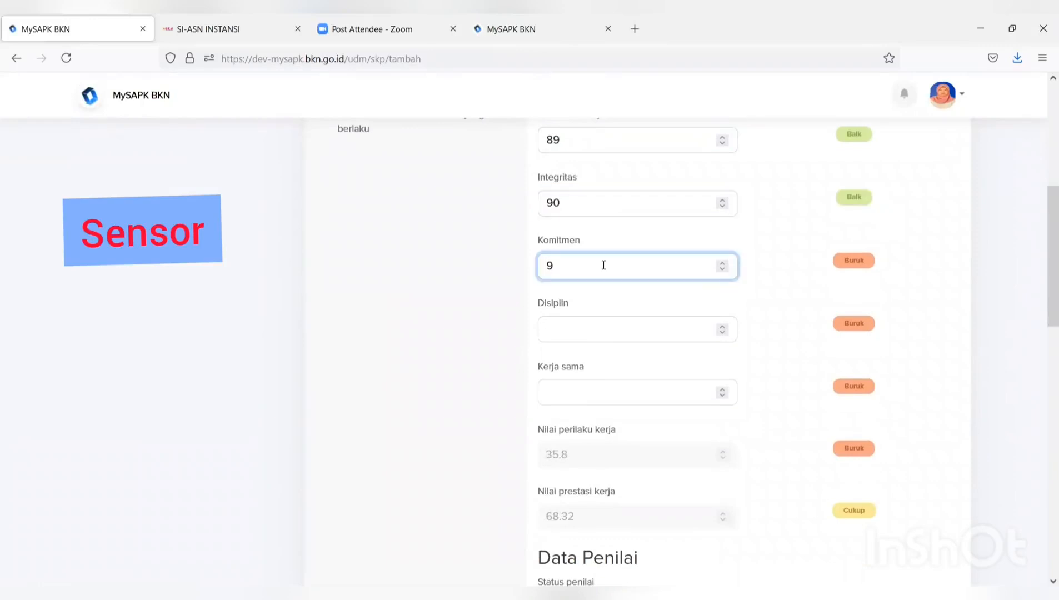
left_click(607, 335)
type("90")
left_click(600, 384)
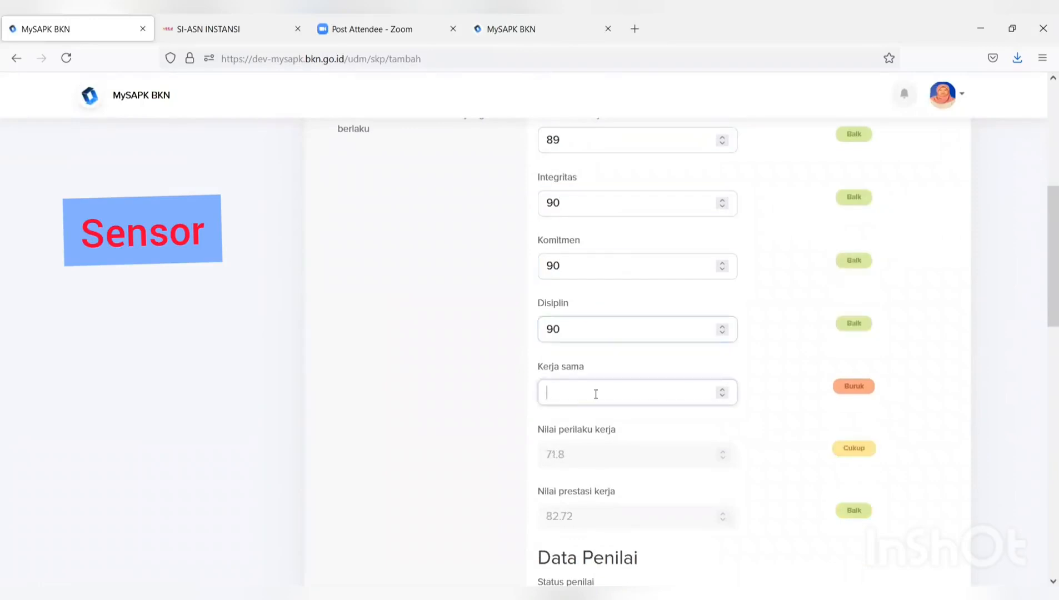
type("90")
scroll(1043, 289, "down", 4)
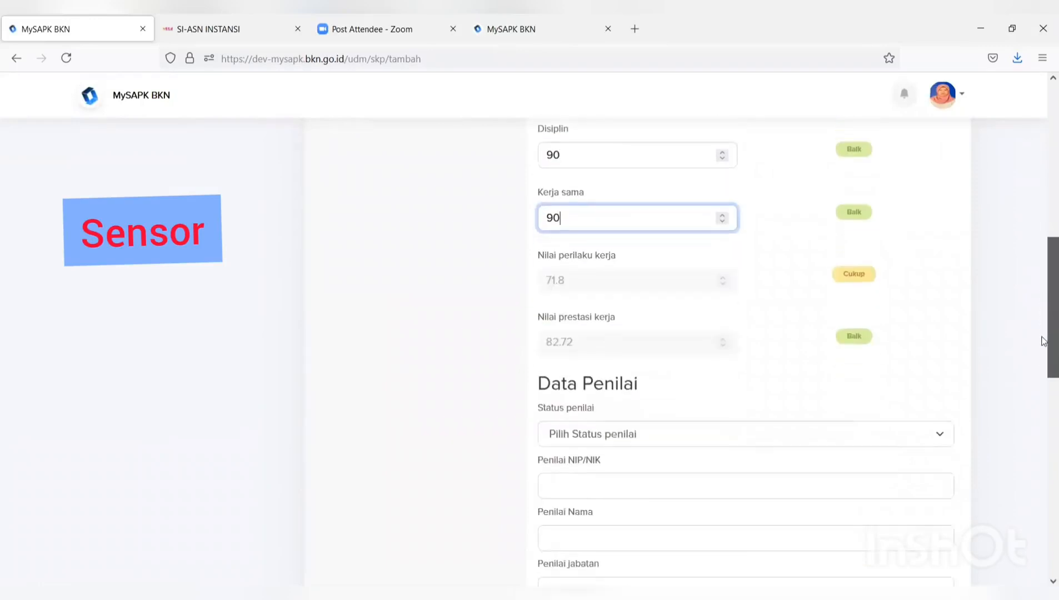
- Set the appraiser status to PNS and enter the appraiser's ID number and name
left_click(793, 411)
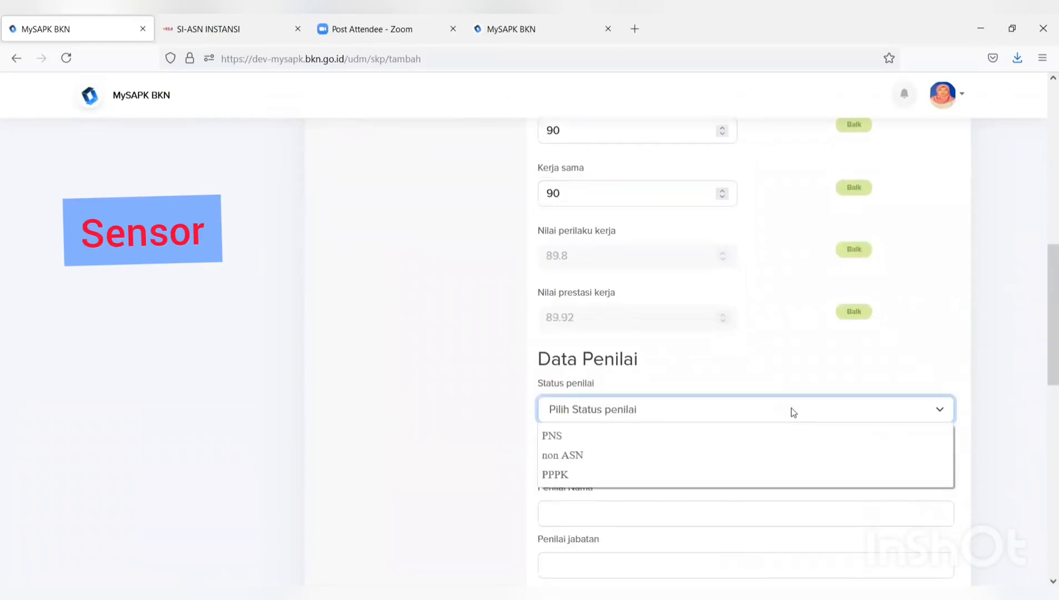
left_click(710, 436)
scroll(704, 437, "down", 1)
scroll(703, 437, "down", 5)
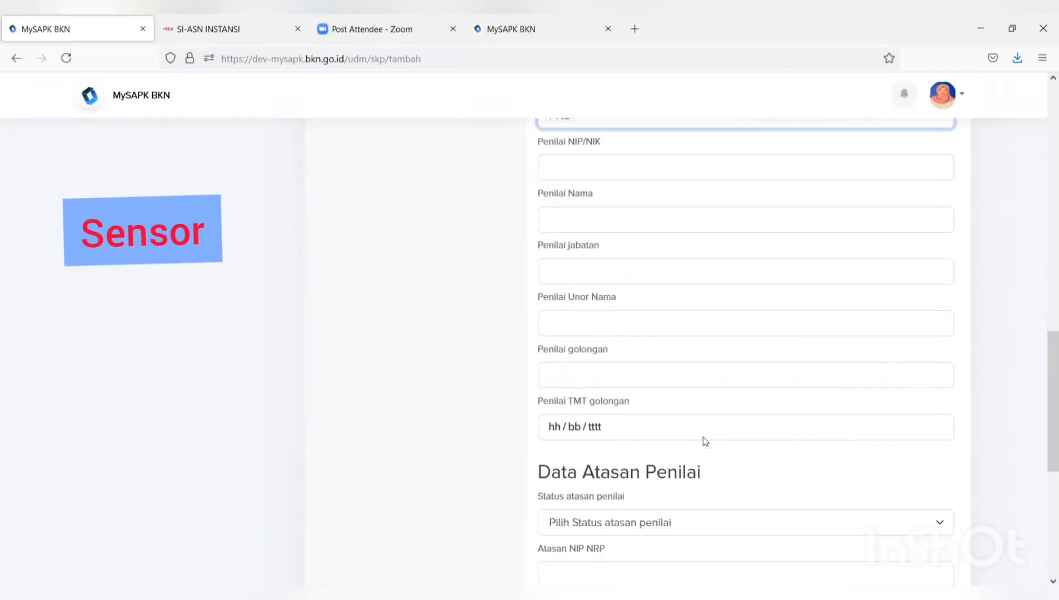
scroll(704, 439, "up", 3)
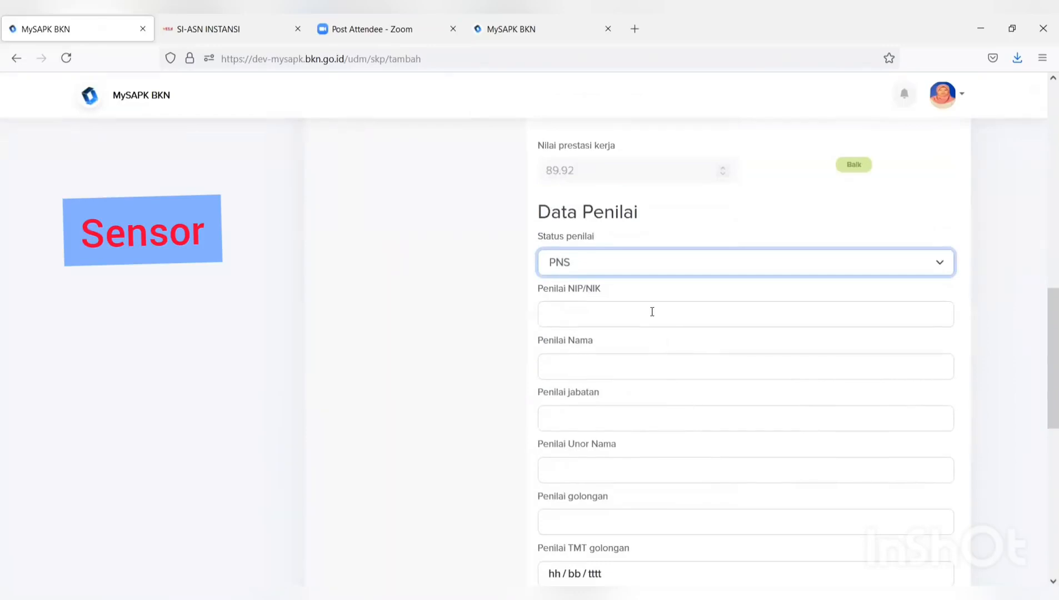
left_click(653, 312)
type("198")
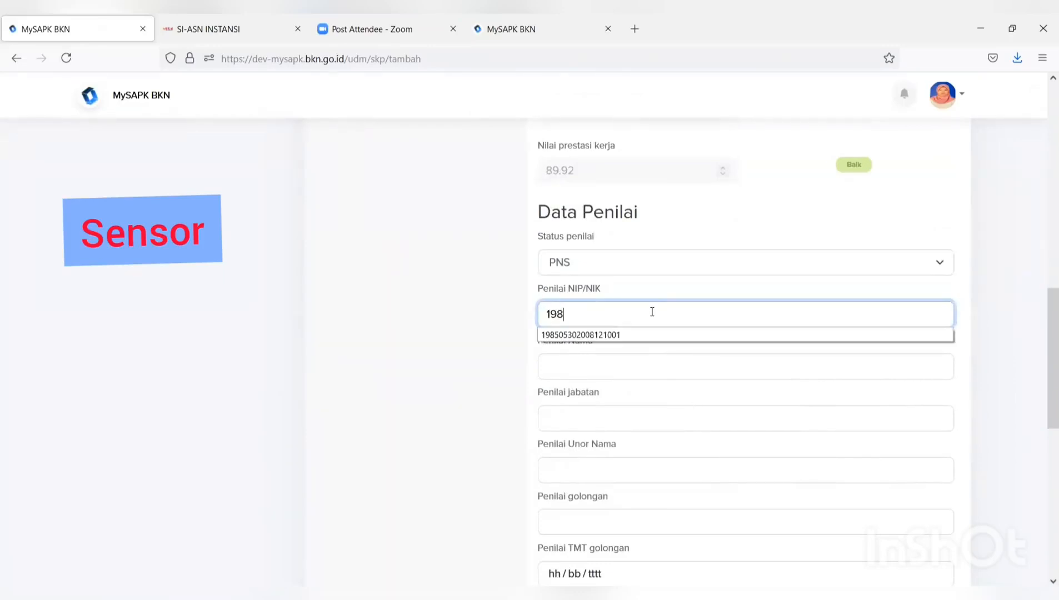
left_click(625, 334)
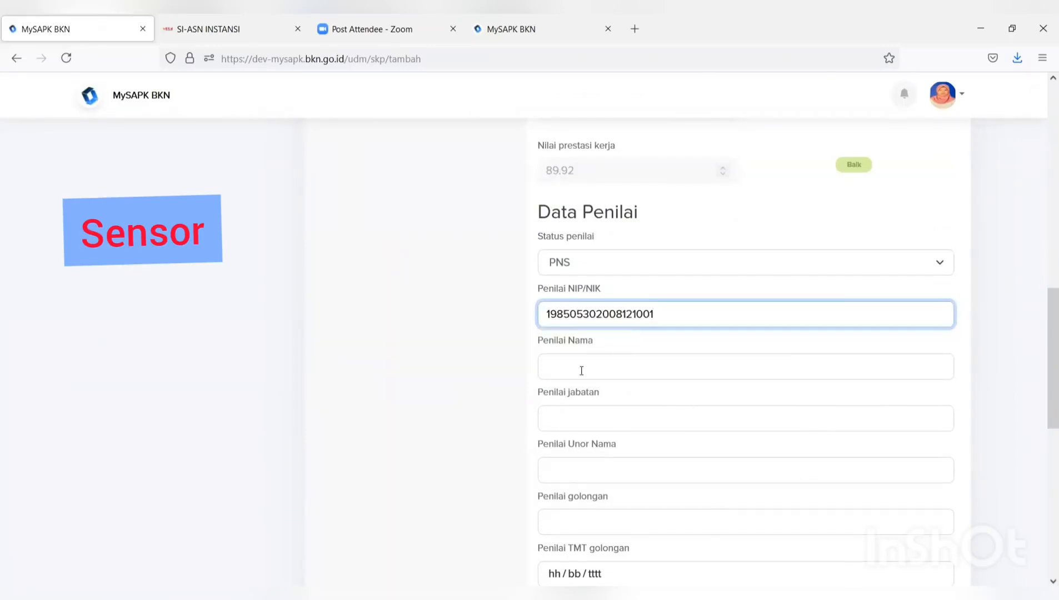
left_click(581, 371)
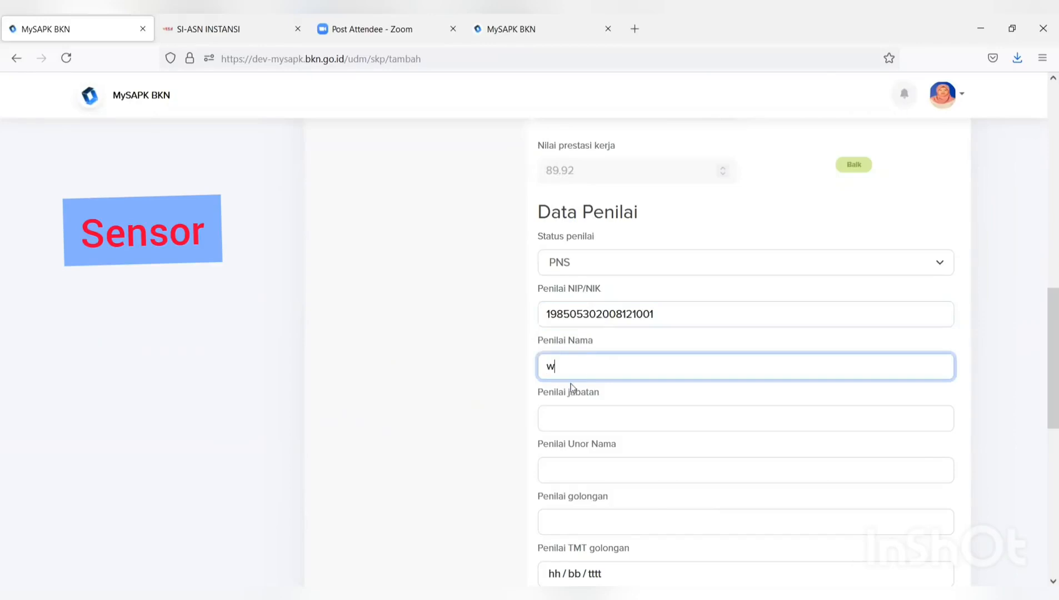
- Set the appraiser's position to PRANATA KOMPUTER MADYA and unit to SUBDIT PERENCANAAN
left_click(572, 416)
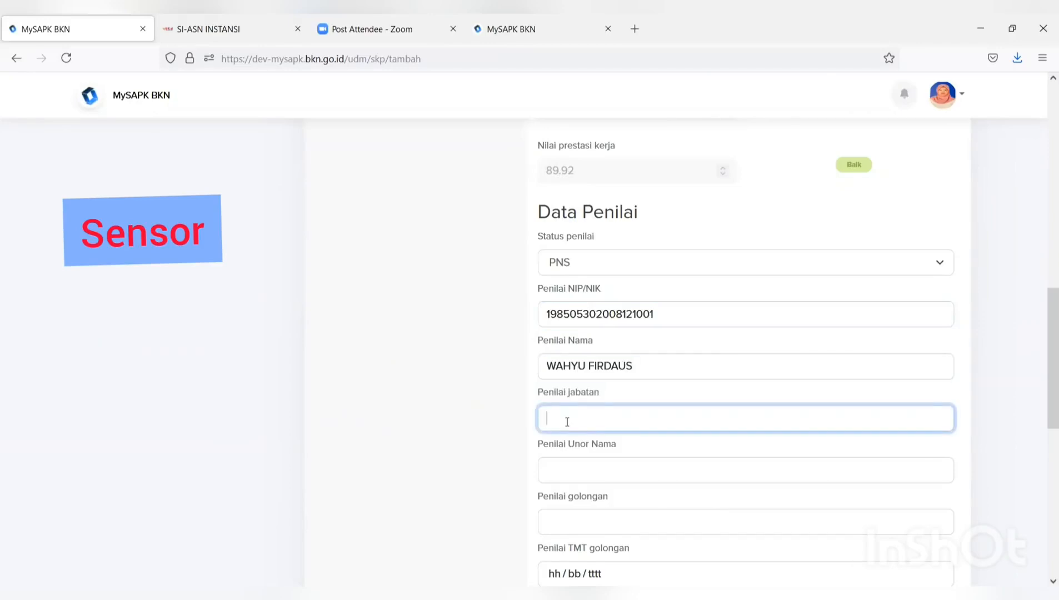
type("pr")
left_click(635, 440)
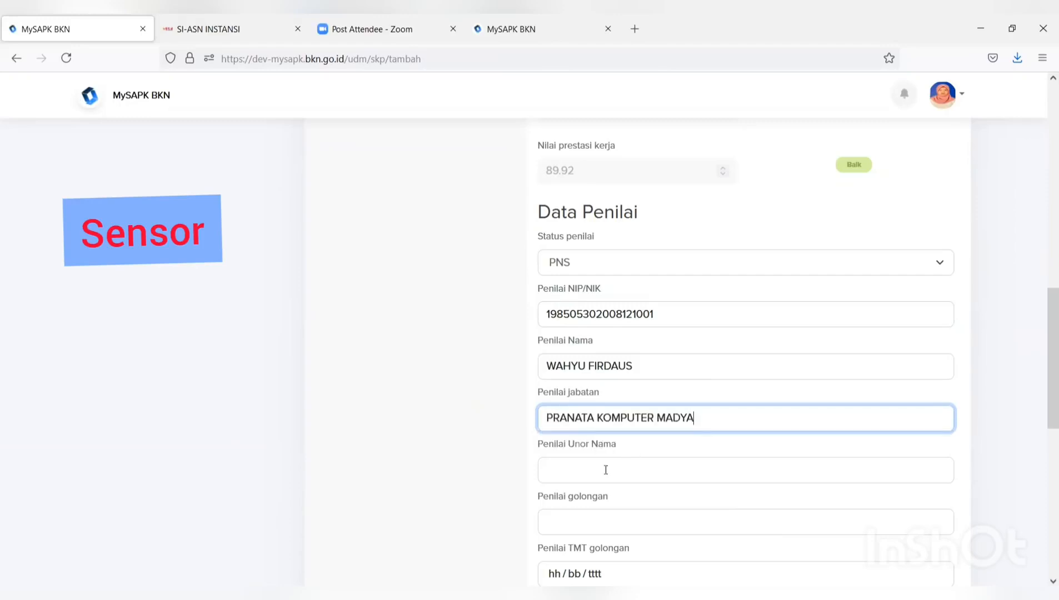
left_click(606, 470)
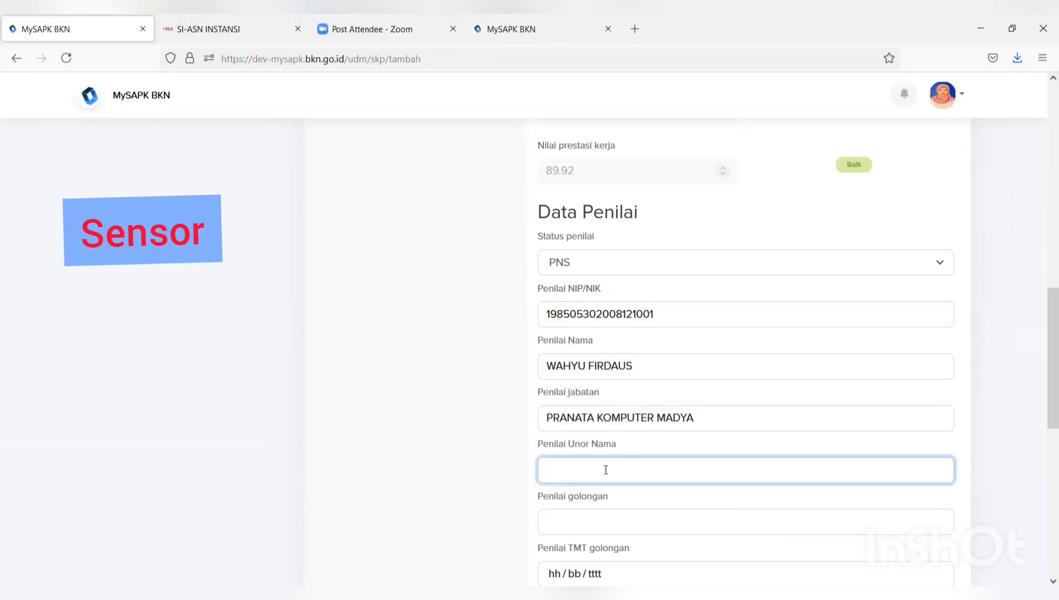
type("su")
left_click(594, 489)
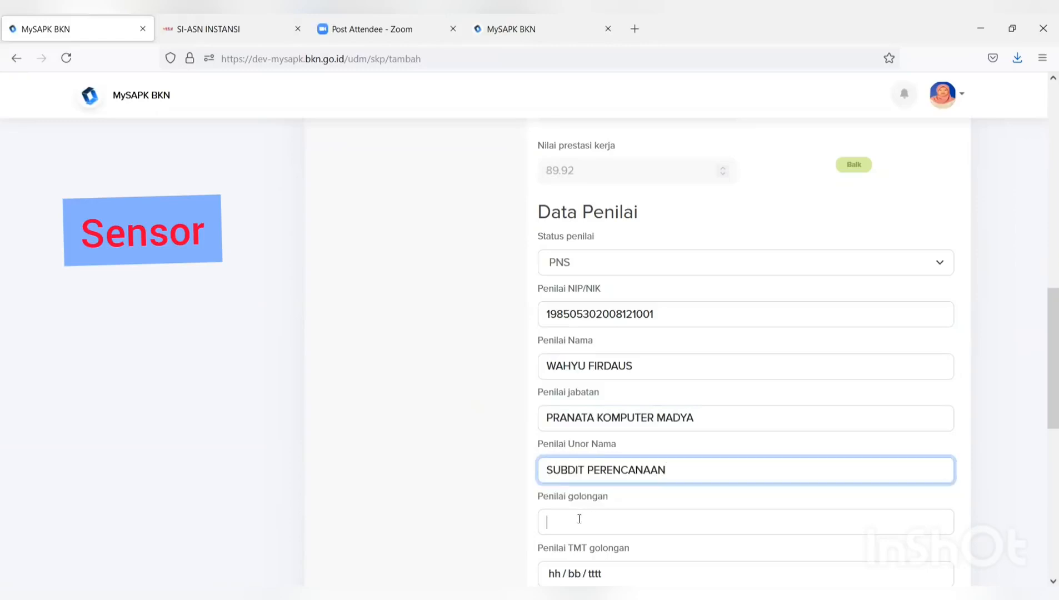
- Set the appraiser's rank to III/d with TMT 05/07/2021
left_click(580, 519)
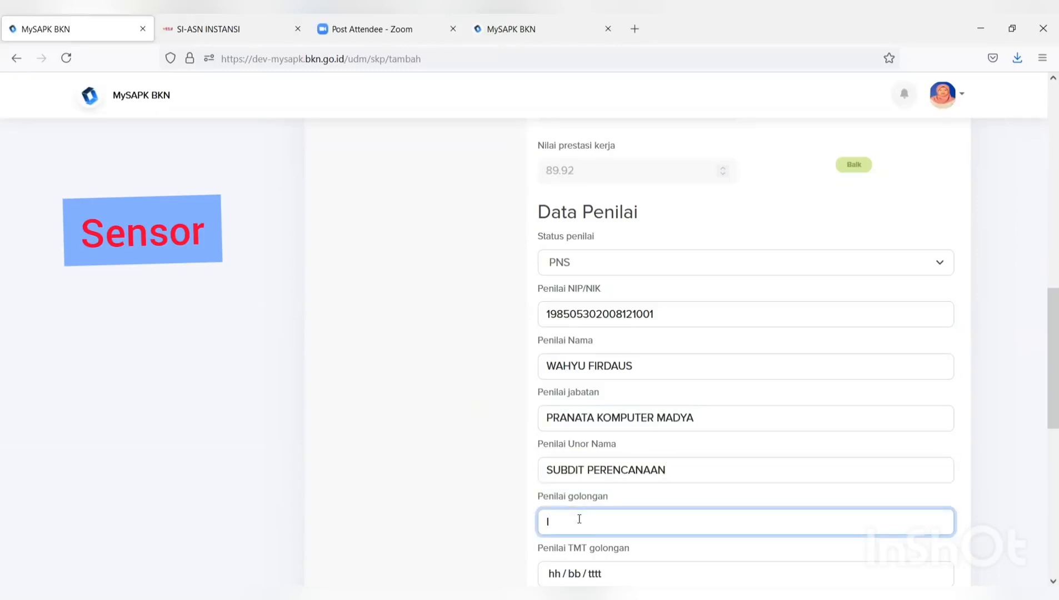
type("II")
left_click(579, 541)
scroll(578, 544, "down", 1)
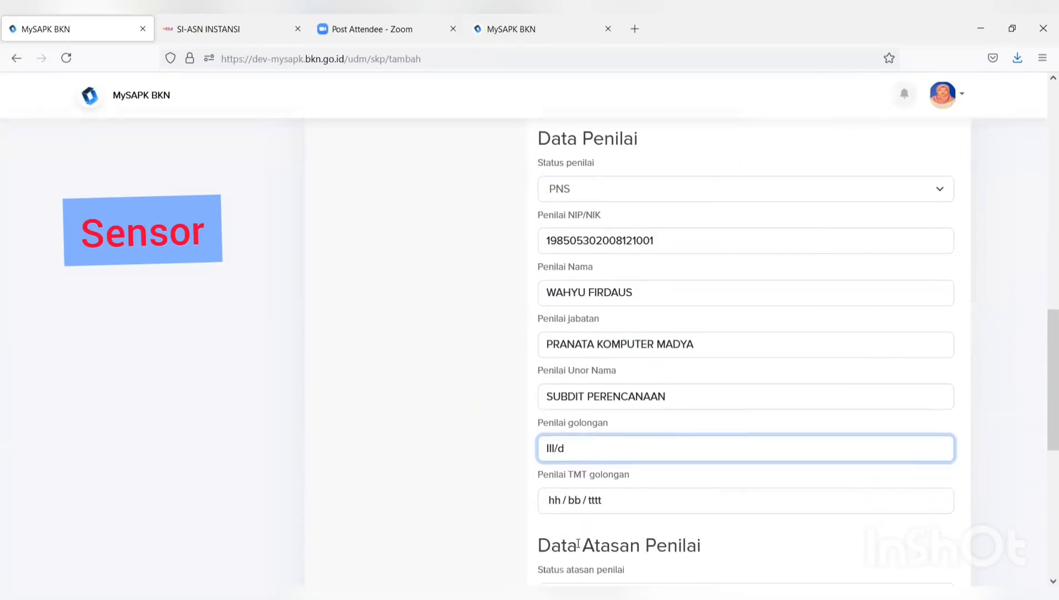
left_click(594, 509)
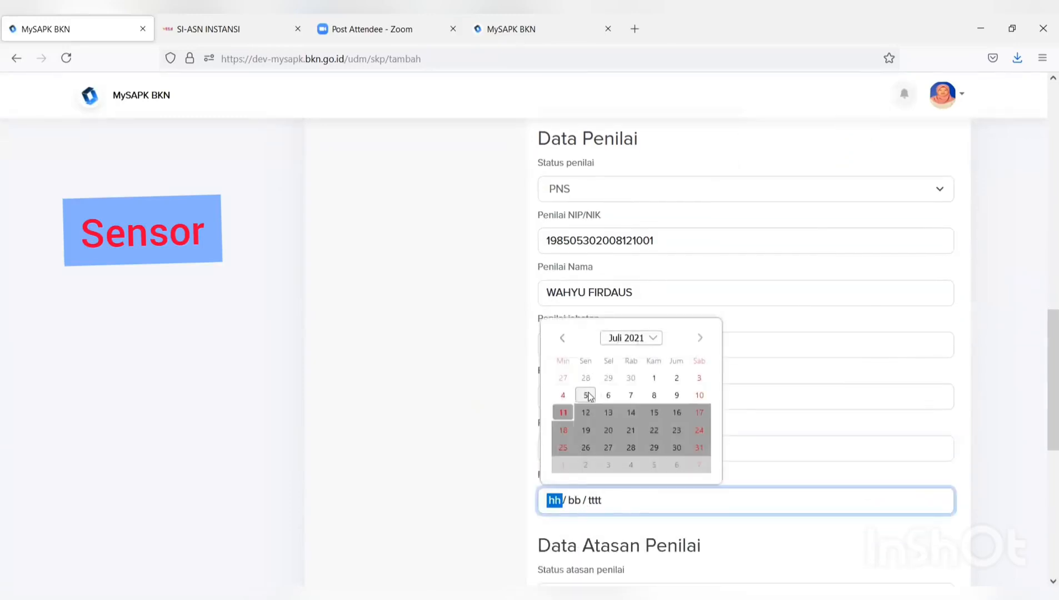
left_click(587, 395)
scroll(634, 486, "up", 1)
scroll(643, 459, "down", 4)
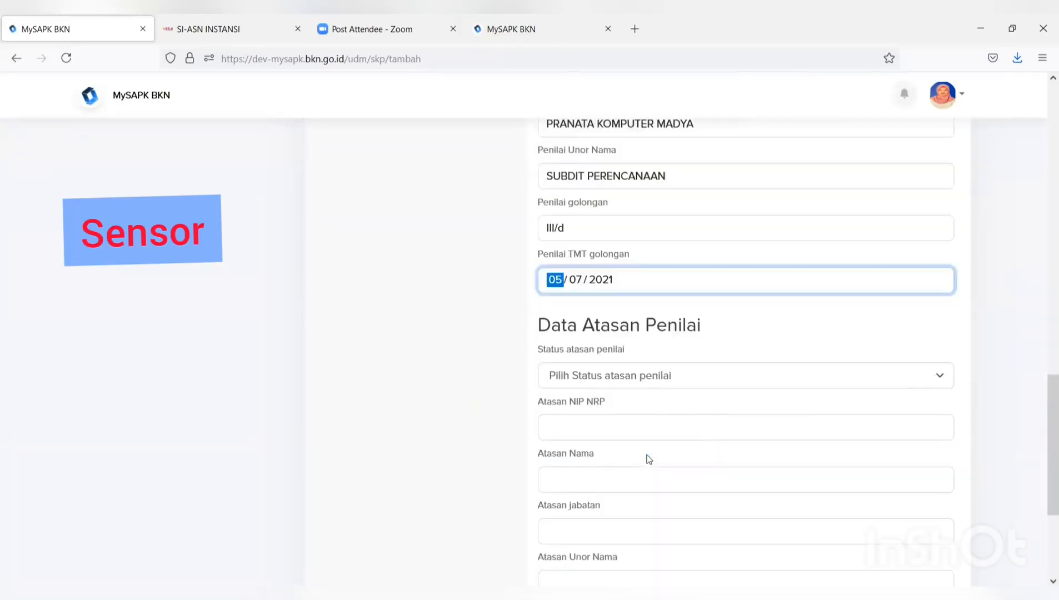
- Set the superior's status to PNS and fill in their ID number and name
left_click(637, 386)
left_click(618, 400)
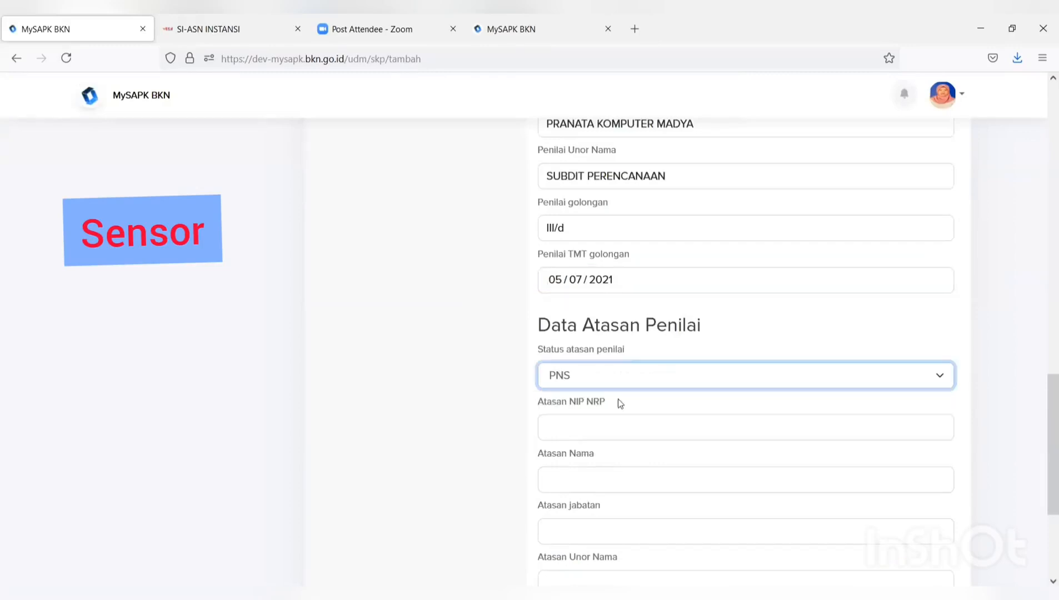
left_click(614, 428)
type("1")
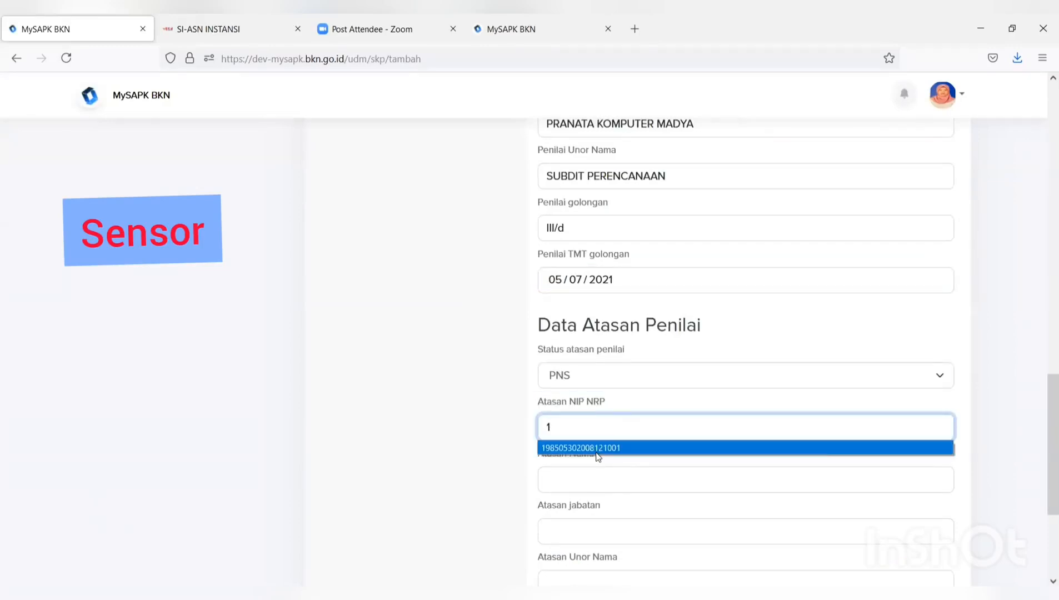
left_click(598, 449)
left_click(586, 479)
left_click(577, 500)
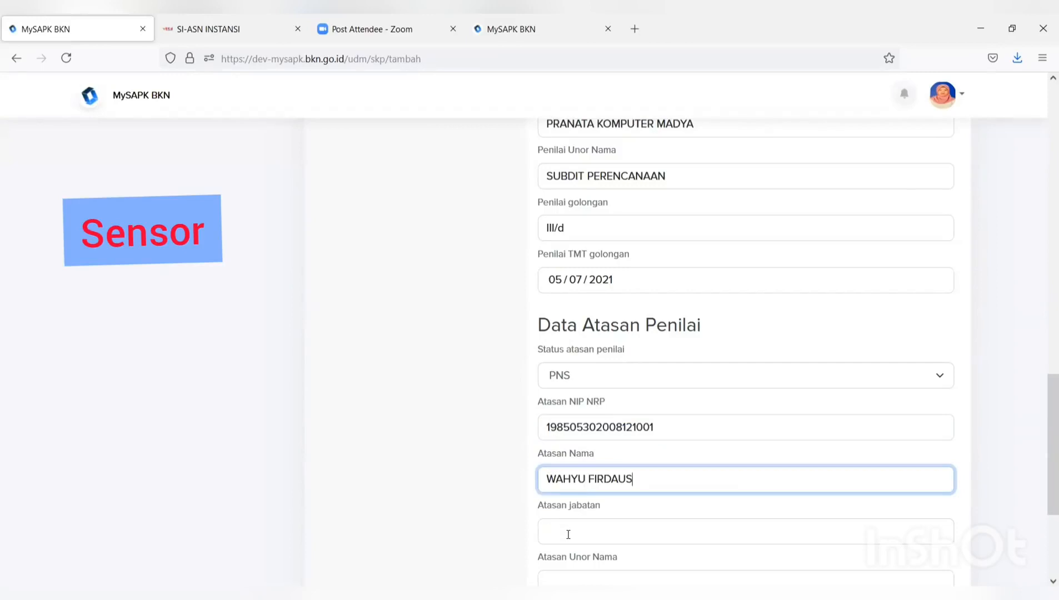
- Set the superior's position to PRANATA KOMPUTER MADYA and unit to SUBDIT PERENCANAAN
left_click(567, 532)
scroll(572, 527, "down", 3)
type("P")
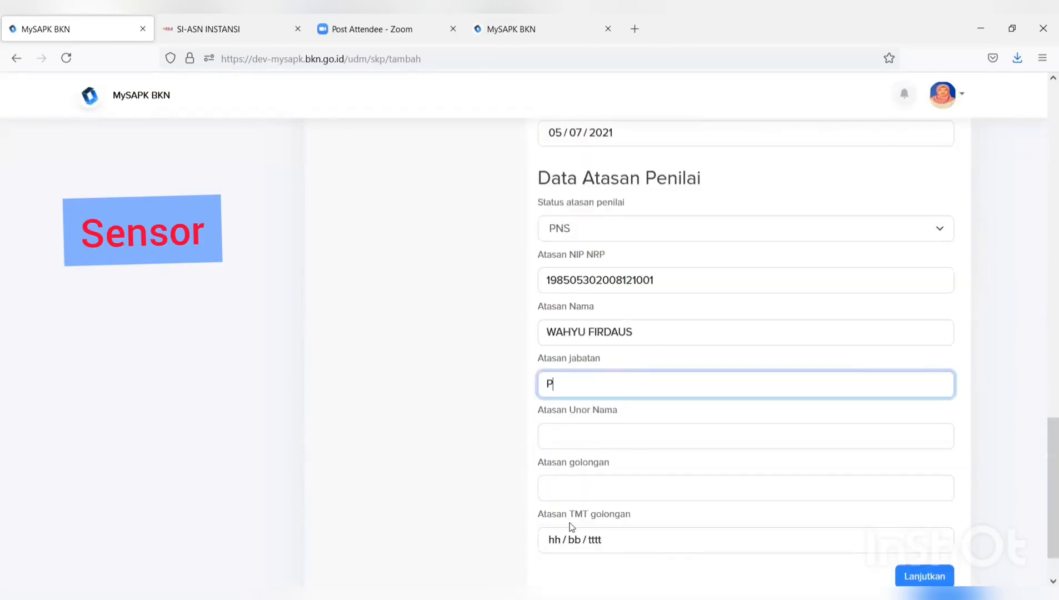
type("R")
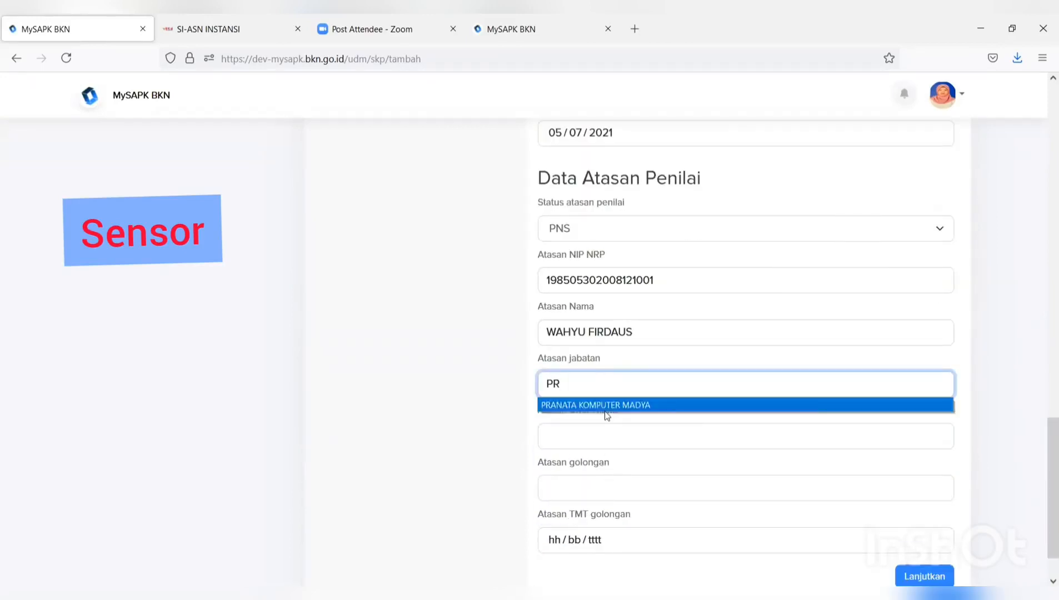
left_click(612, 405)
left_click(587, 436)
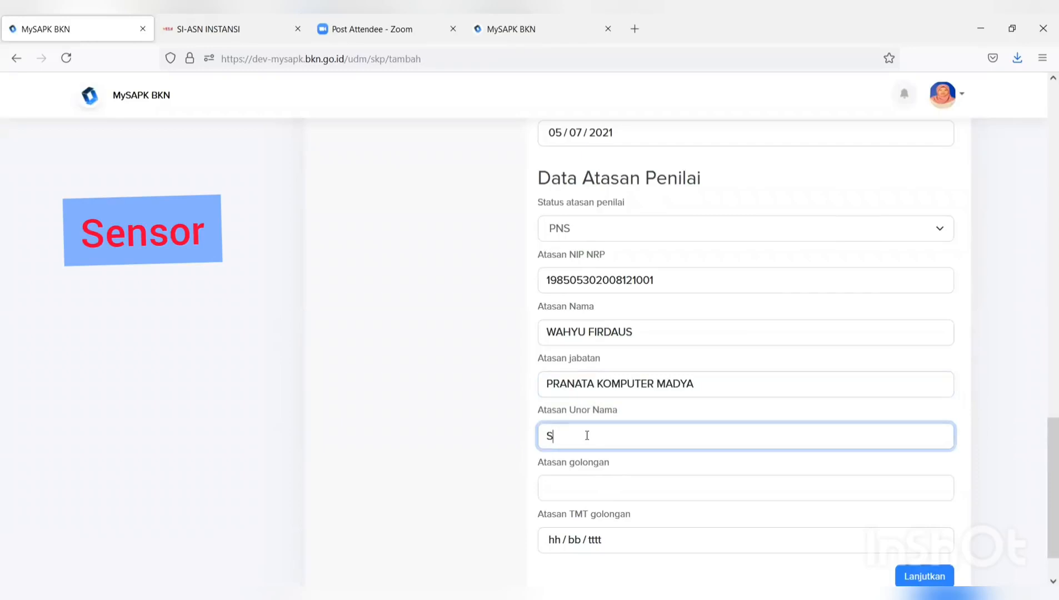
type("S")
left_click(579, 458)
left_click(577, 481)
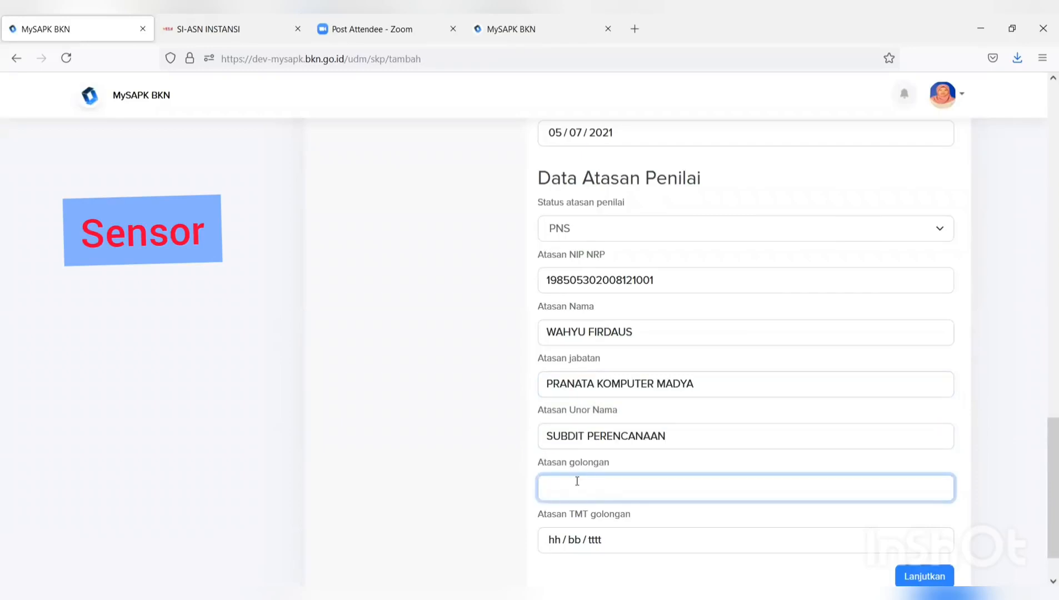
- Set the superior's rank to III/D with TMT 04/07/2021 and proceed to the upload step
type("I")
left_click(556, 510)
left_click(556, 541)
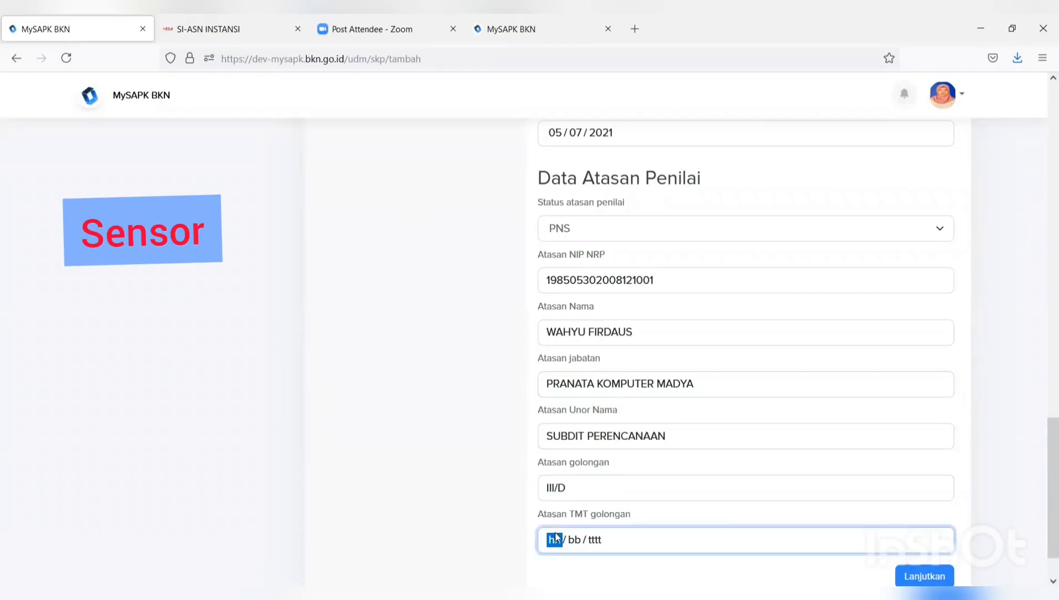
left_click(562, 435)
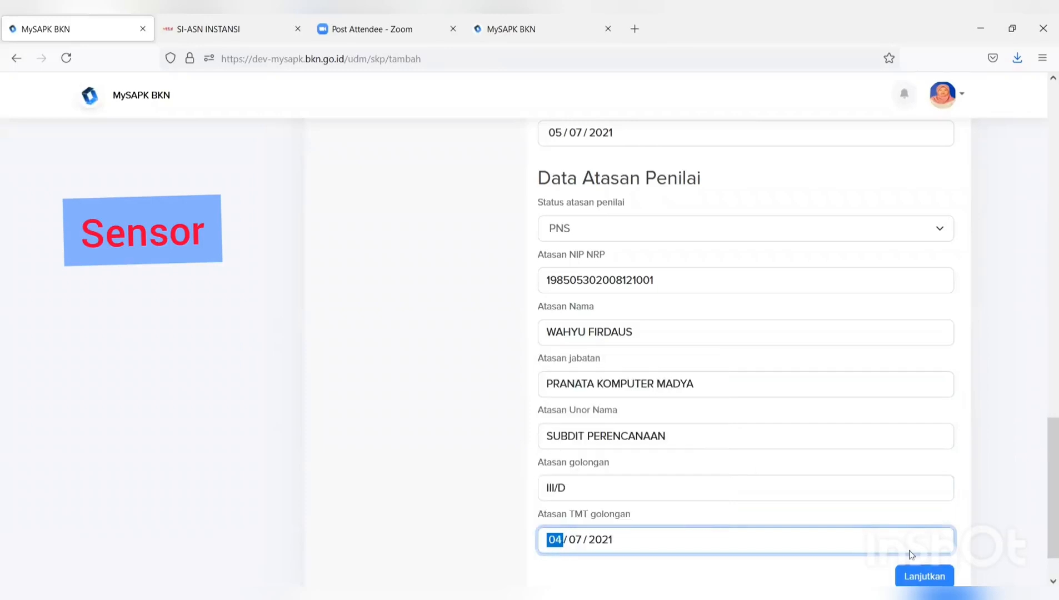
left_click(925, 576)
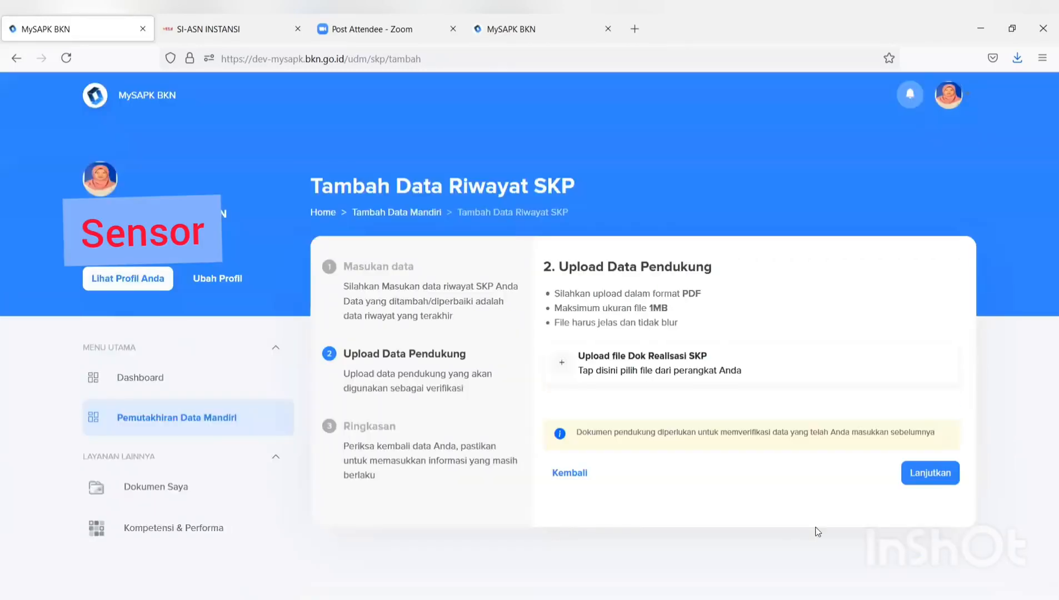
- Attach the FORMULIR TPB PDF as the Dok Realisasi SKP document
left_click(672, 371)
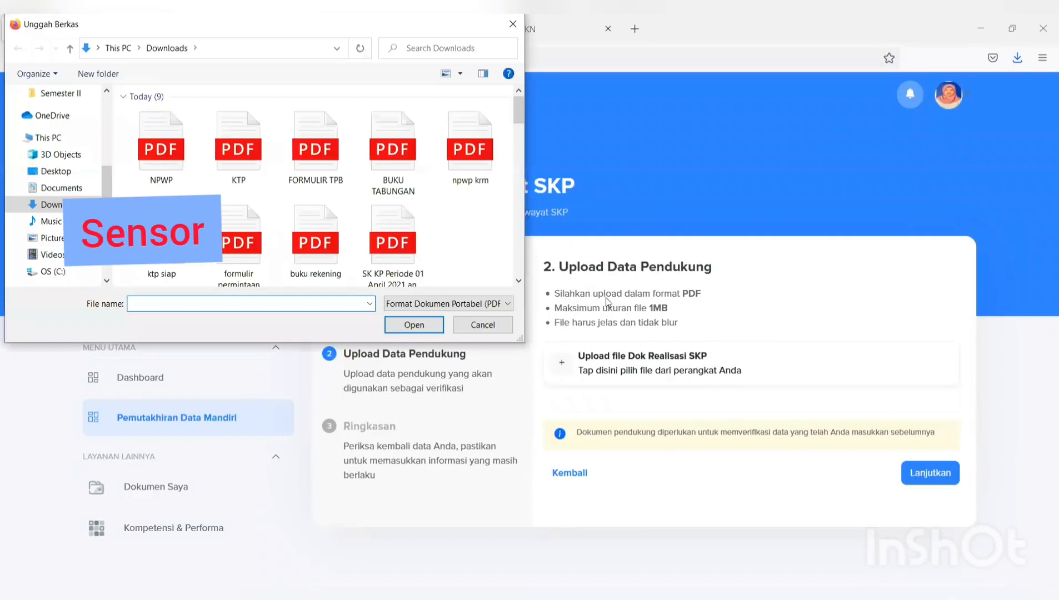
left_click(339, 177)
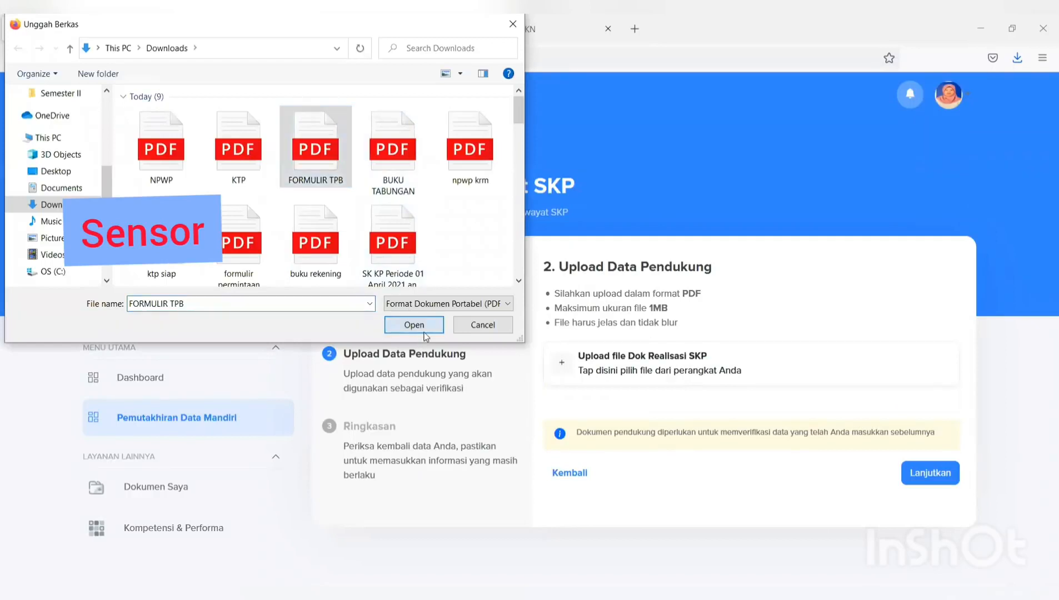
left_click(425, 333)
- Confirm the data and submit the SKP record, acknowledging Tambah Berhasil
left_click(937, 472)
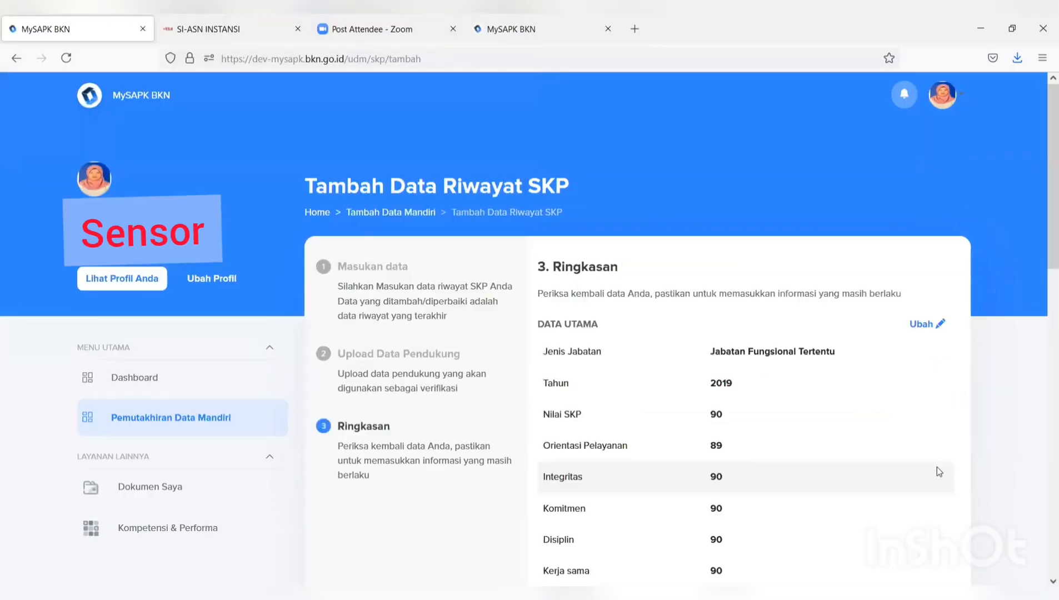
scroll(937, 466, "down", 5)
scroll(924, 461, "down", 9)
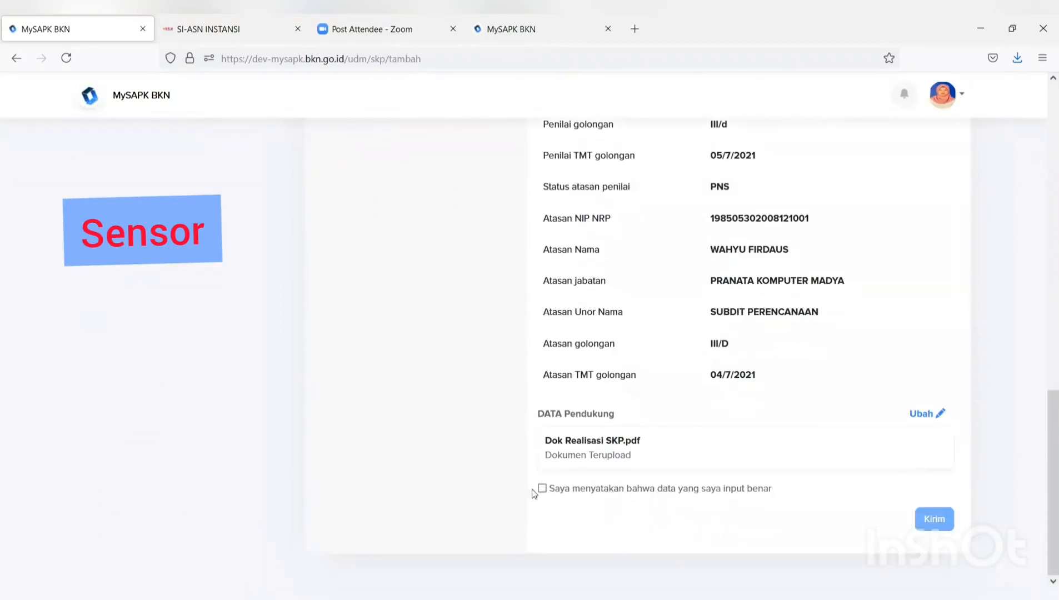
left_click(542, 488)
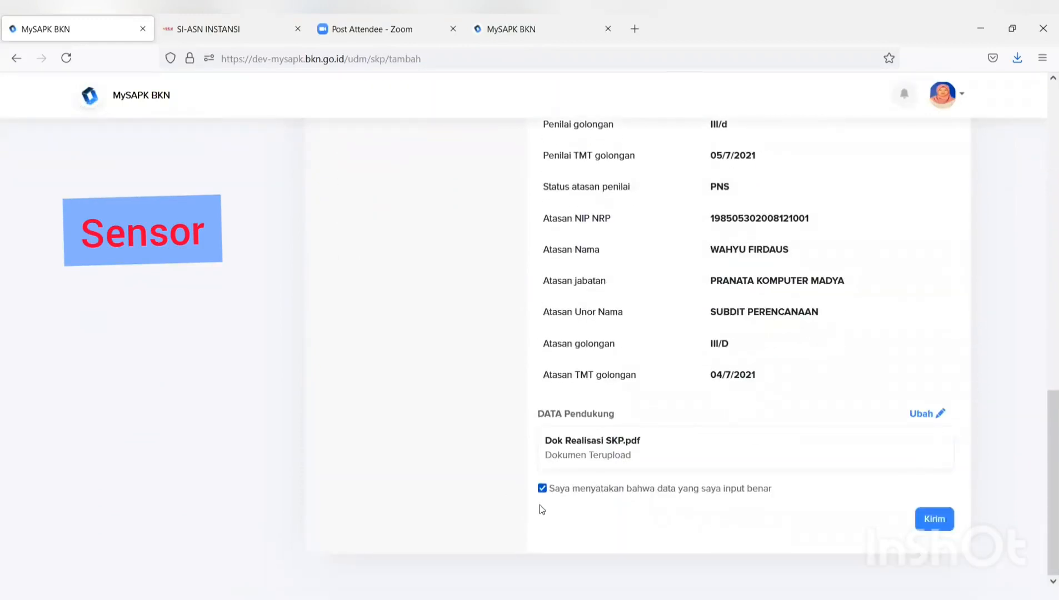
left_click(949, 522)
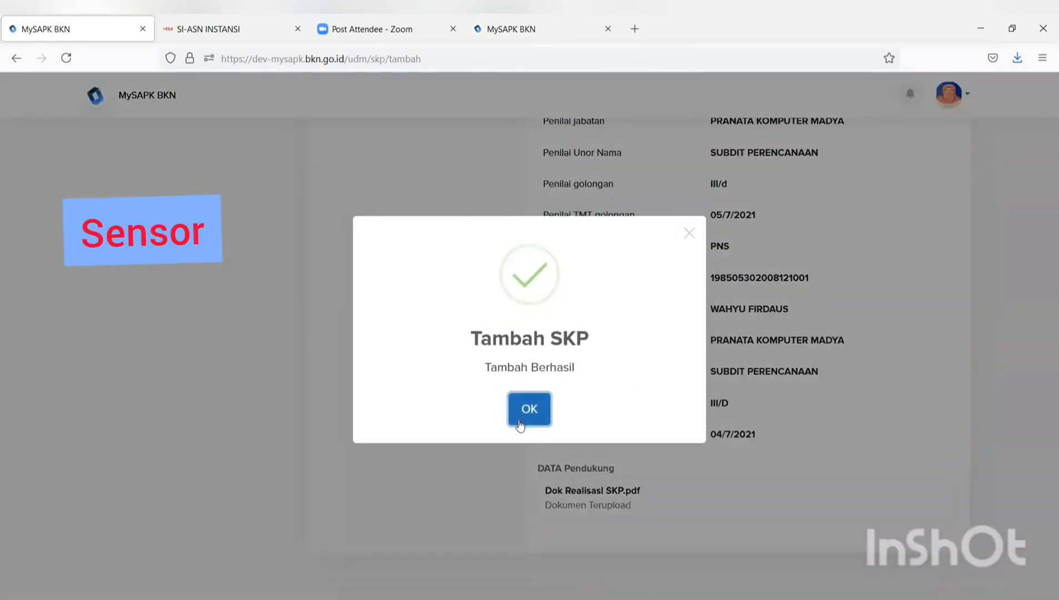
left_click(520, 424)
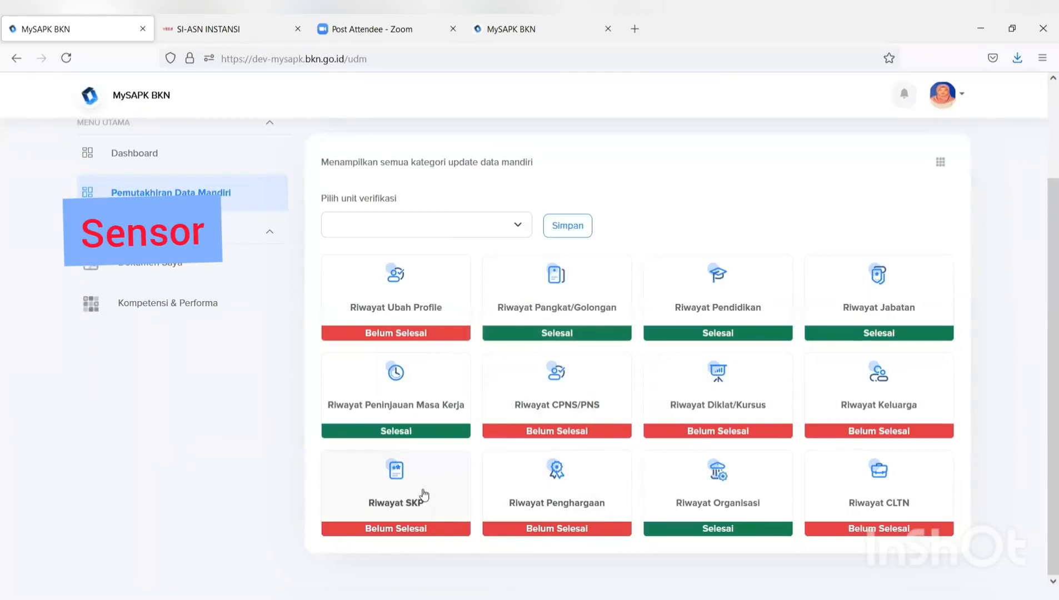
- Open Riwayat Penghargaan to view the KARYA SATYA 10 TAHUN award
left_click(561, 499)
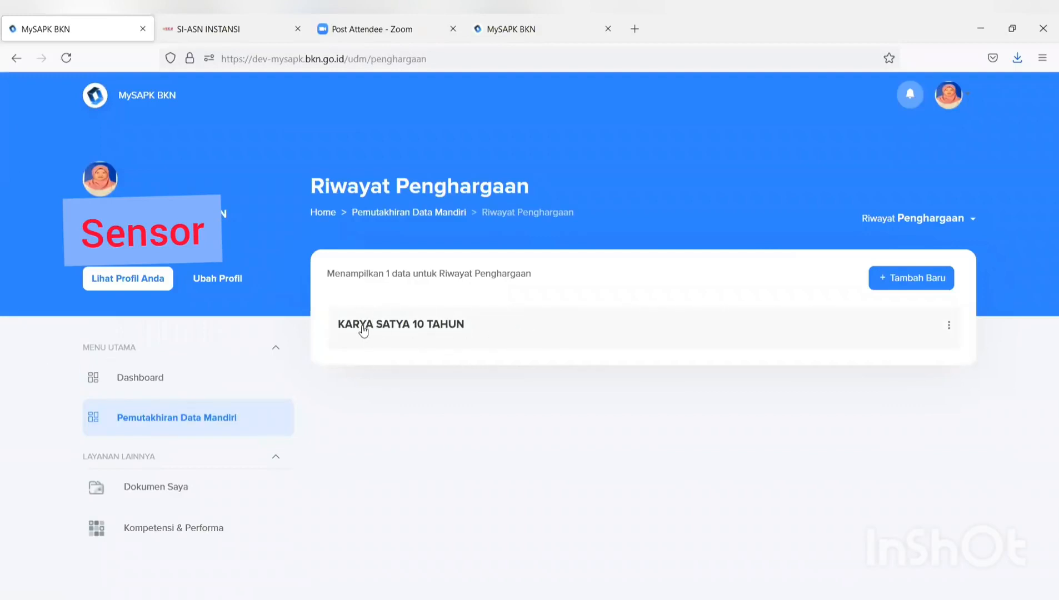
- Edit the KARYA SATYA 10 TAHUN award with decree date 06/07/2021
left_click(950, 326)
left_click(959, 358)
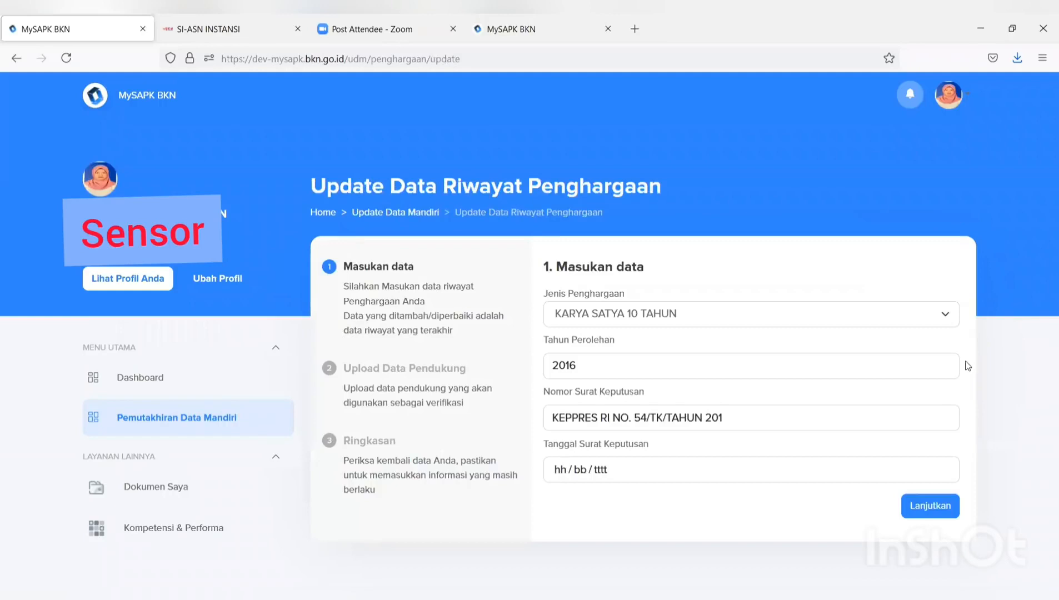
left_click(815, 470)
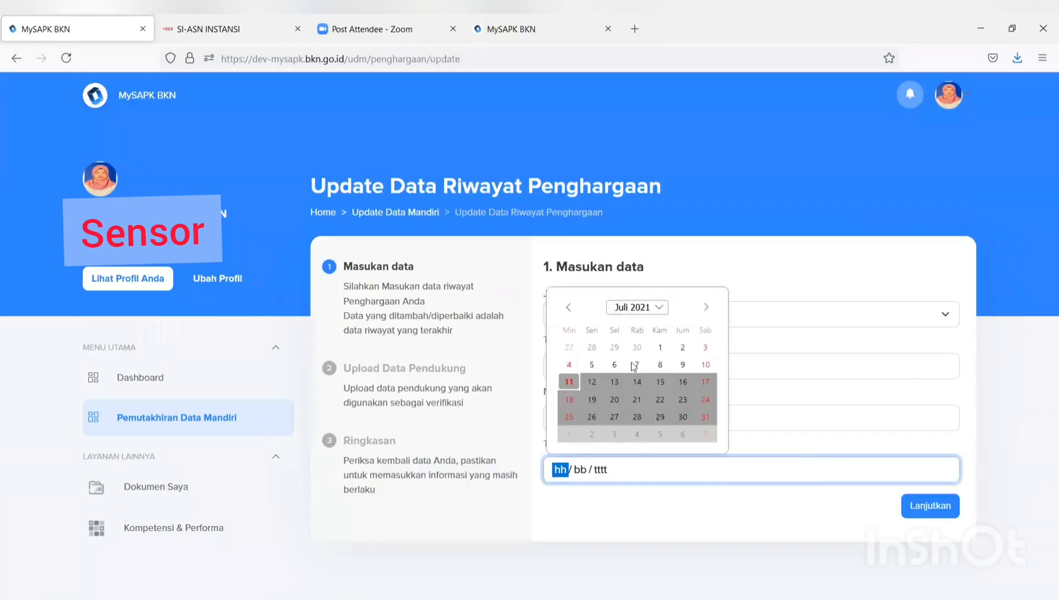
left_click(615, 364)
left_click(938, 507)
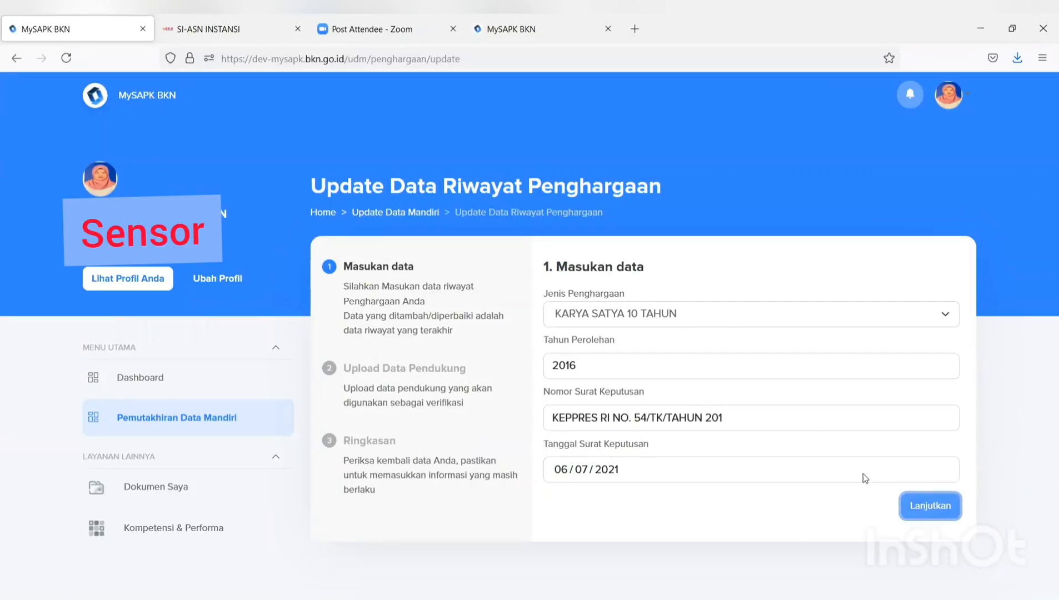
left_click(924, 505)
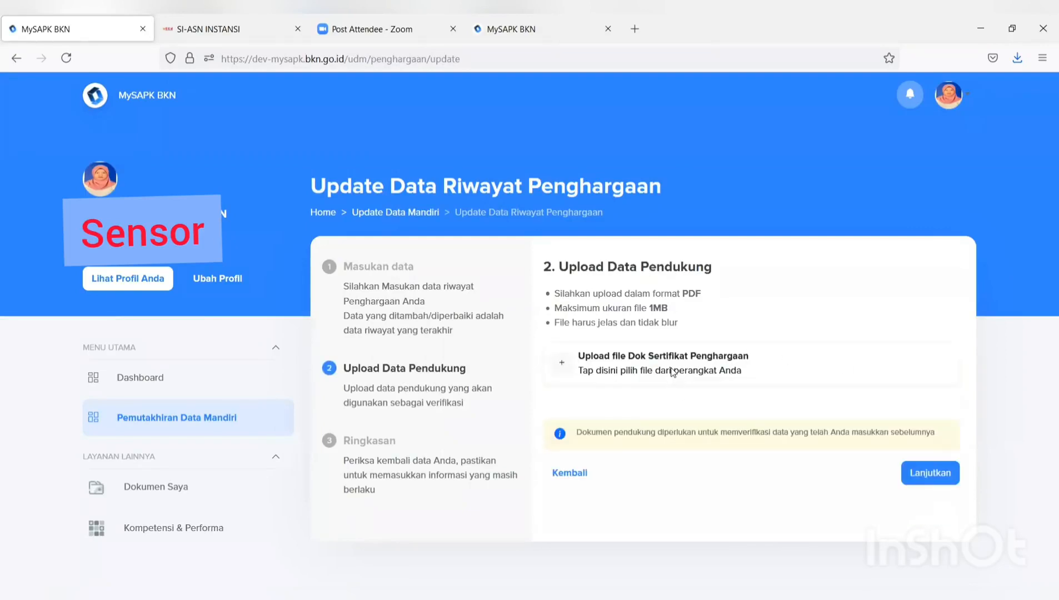
- Attach Dok Sertifikat Penghargaan.pdf and submit the award update, acknowledging Update Berhasil
left_click(672, 371)
left_click(316, 147)
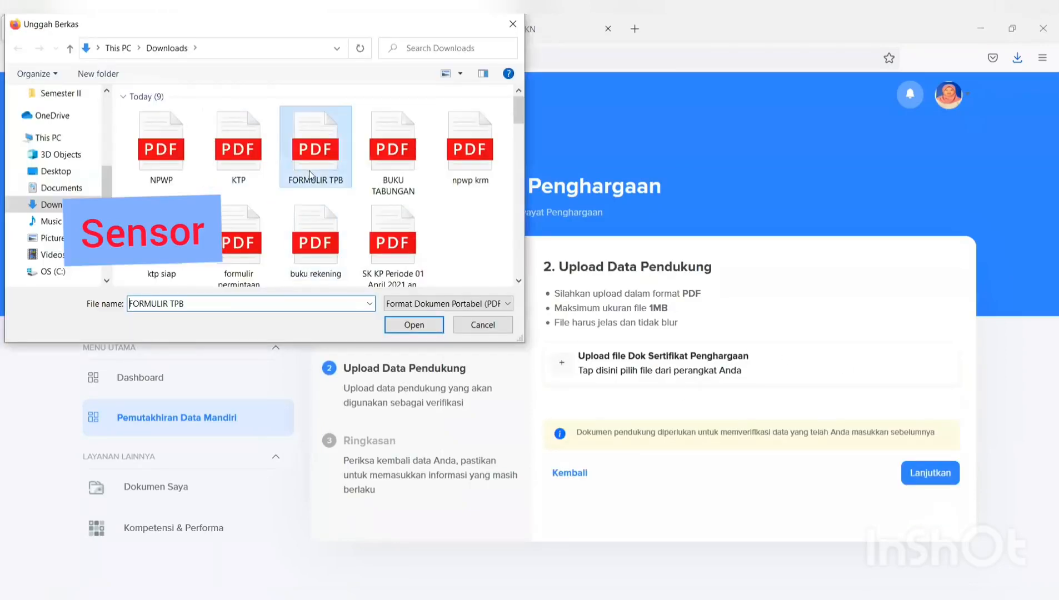
left_click(414, 324)
left_click(914, 475)
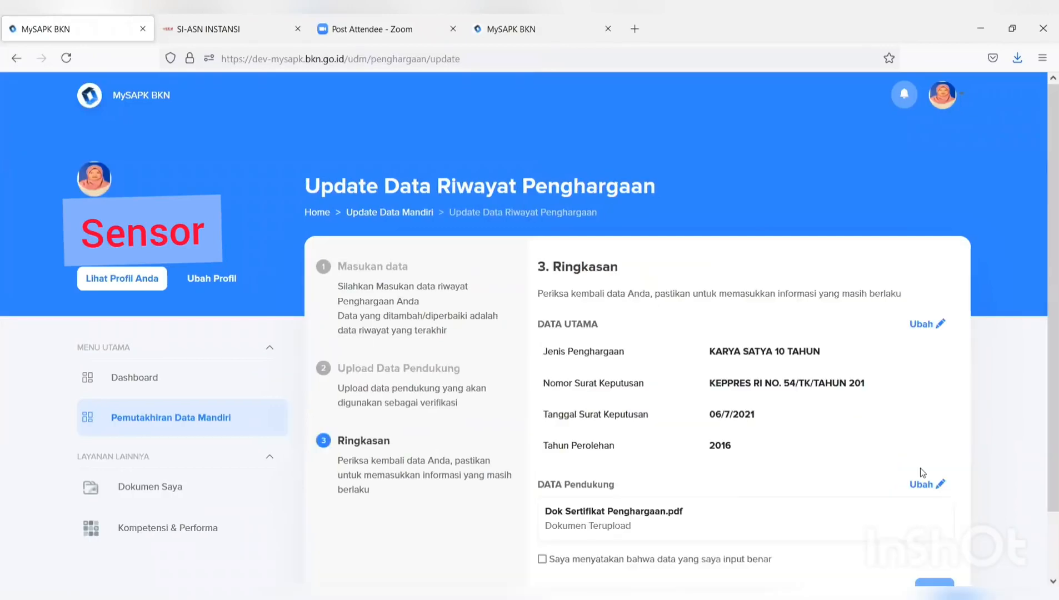
scroll(920, 470, "down", 1)
scroll(920, 470, "down", 1)
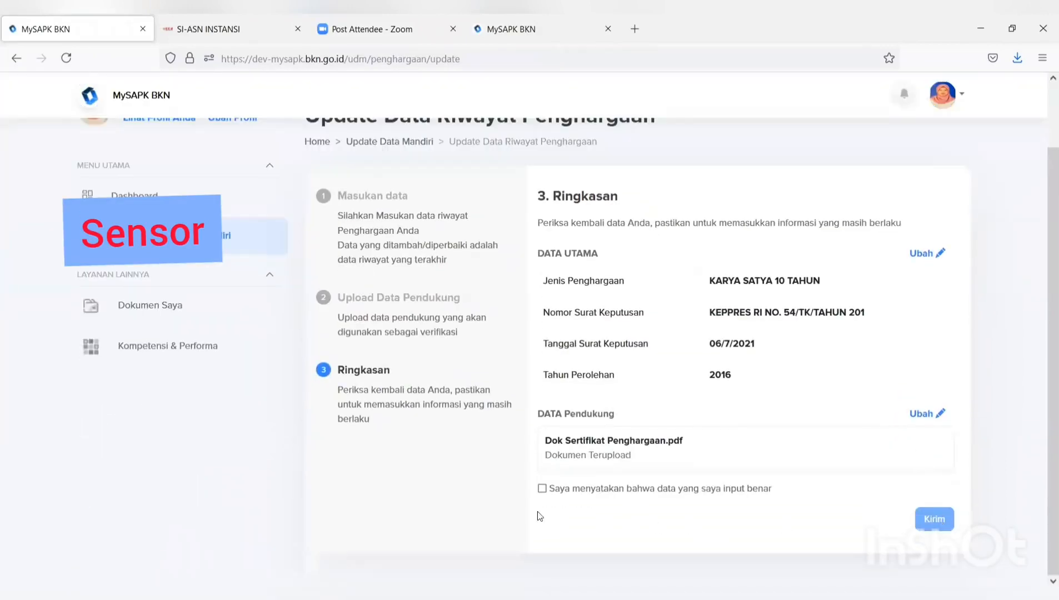
left_click(543, 488)
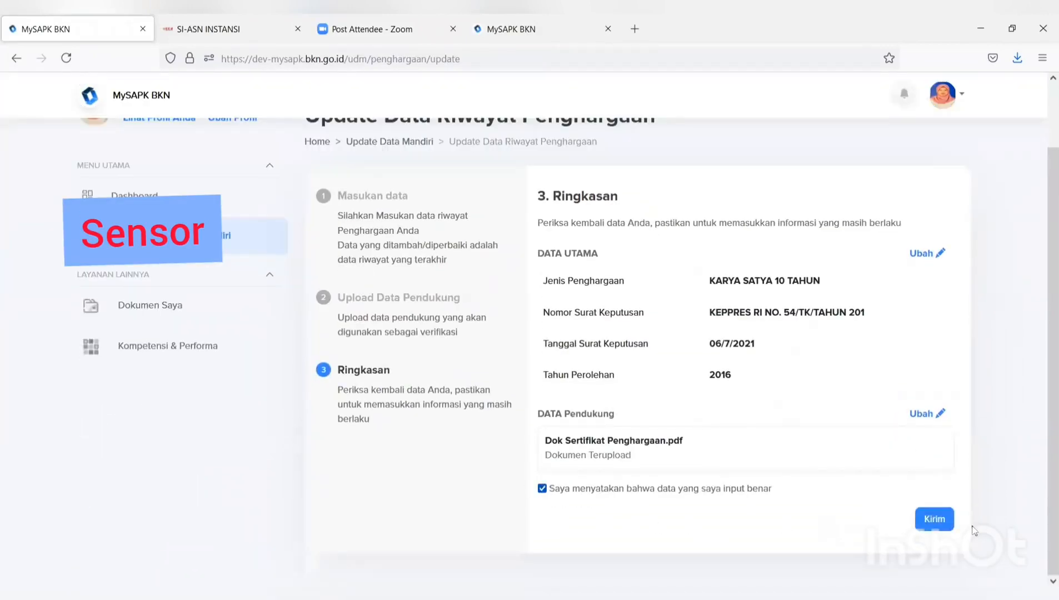
left_click(931, 522)
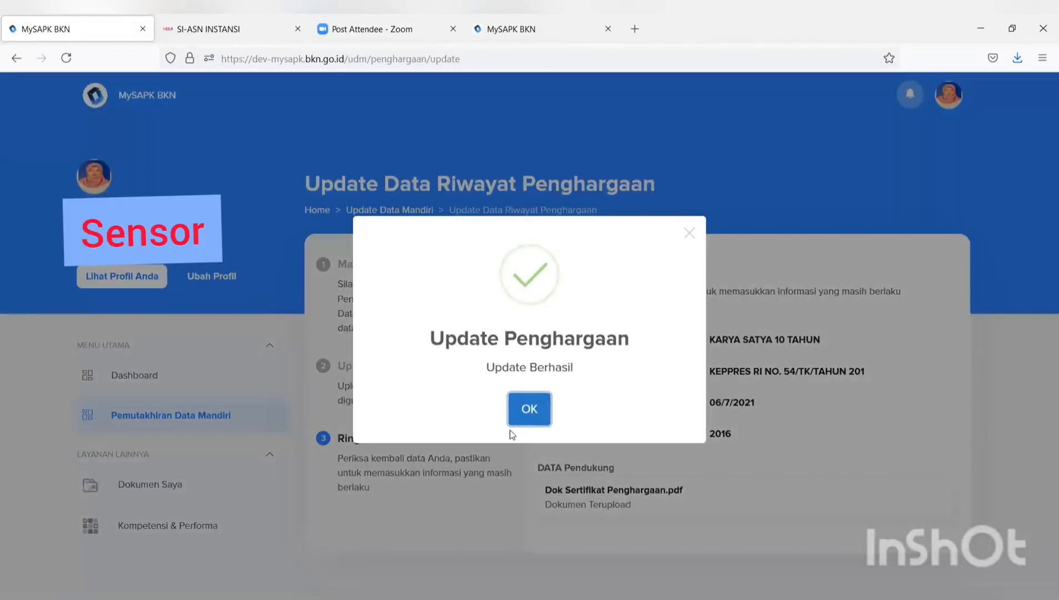
left_click(527, 412)
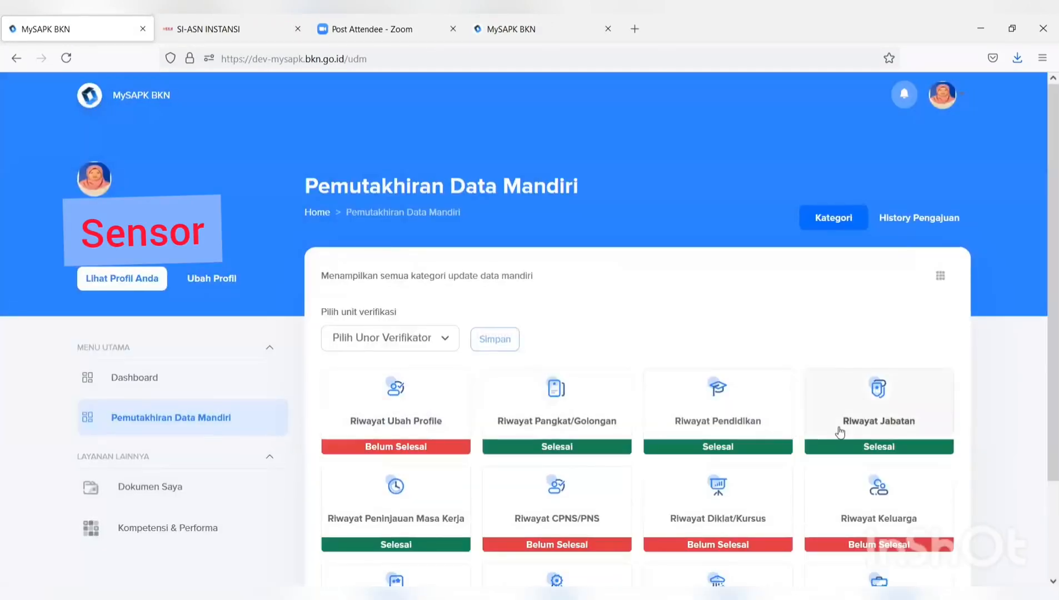
- Open Riwayat CLTN and start editing the 7-11-2021 CLTN entry
scroll(842, 433, "down", 5)
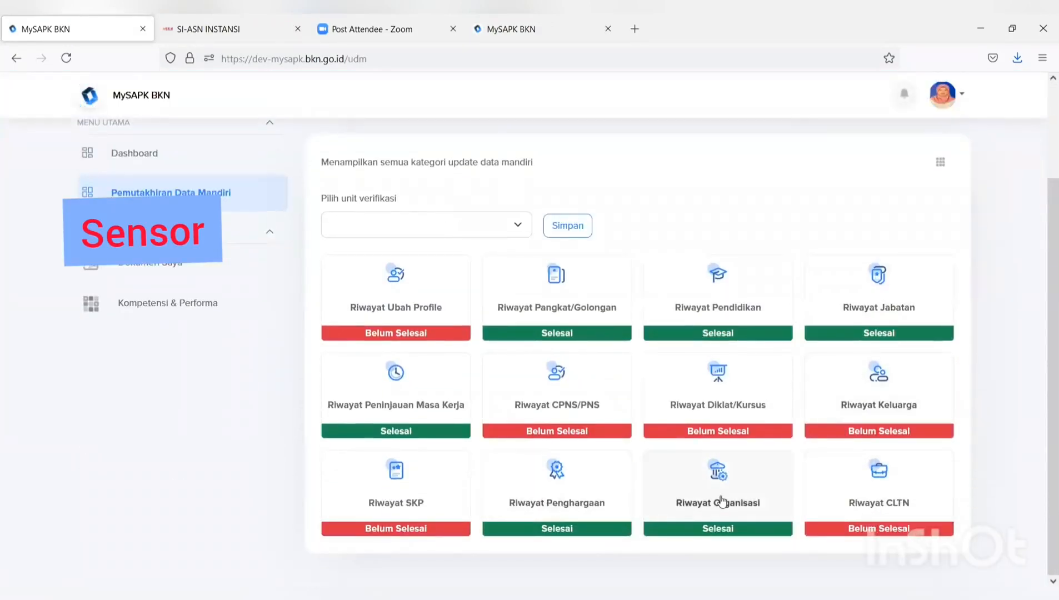
left_click(900, 510)
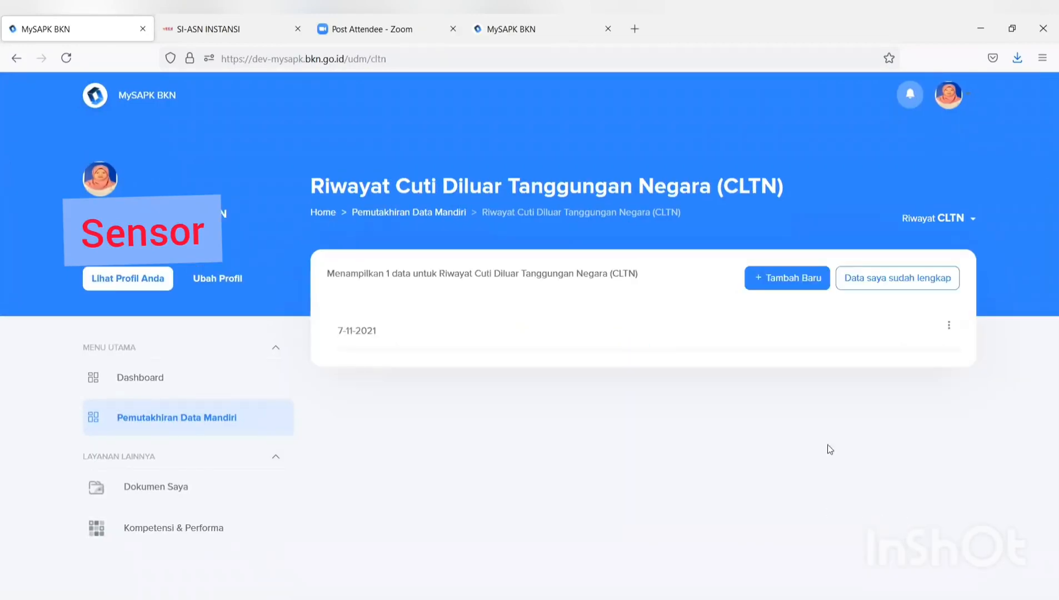
left_click(949, 326)
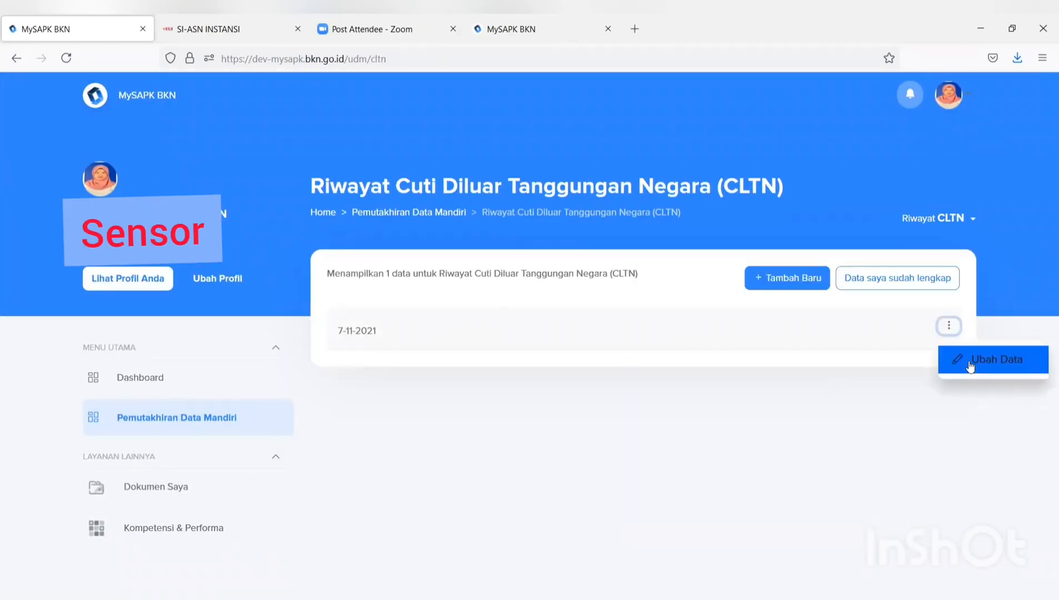
left_click(970, 367)
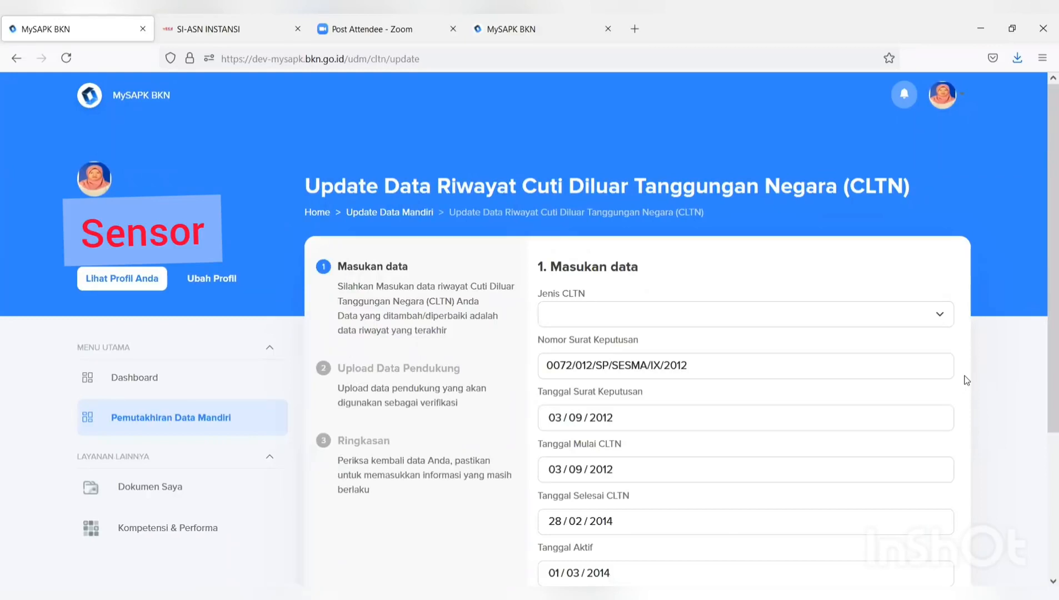
- Set the CLTN type to Penetapan CLTN and Nomor Pertimbangan Teknis BKN to 99
left_click(917, 322)
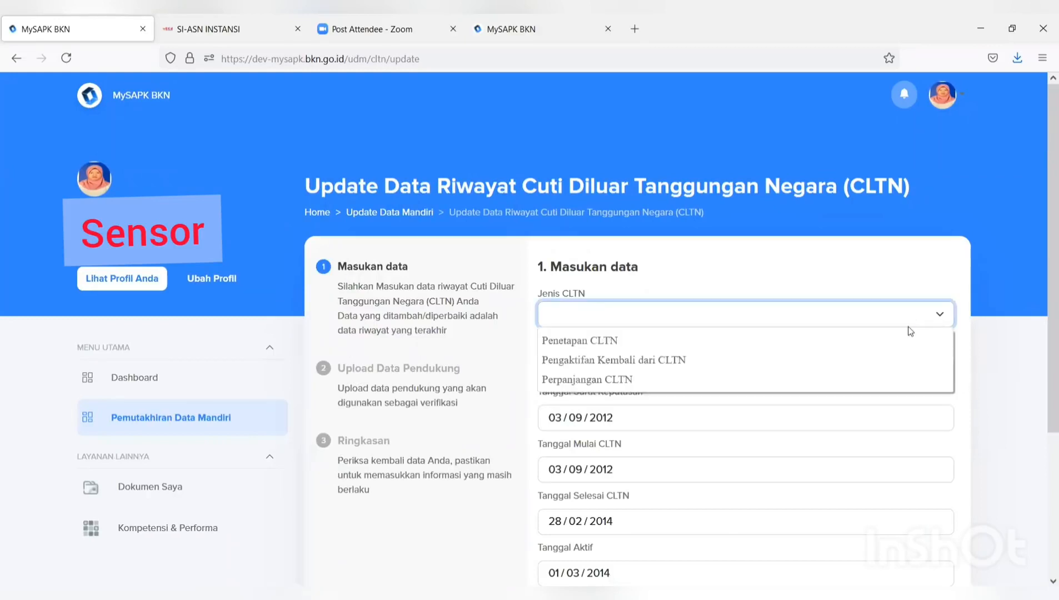
left_click(877, 340)
scroll(879, 371, "down", 5)
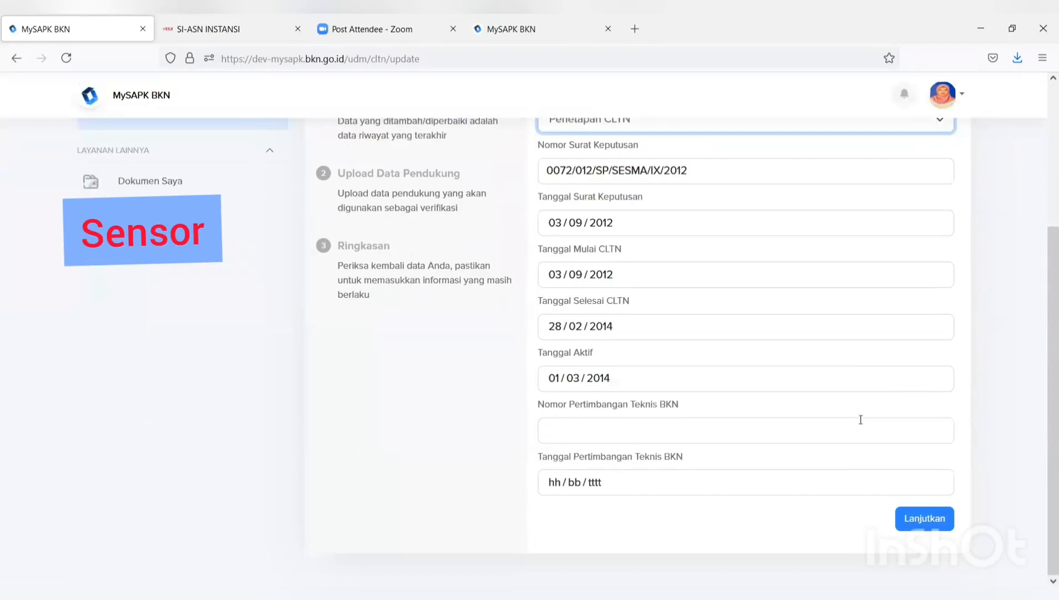
left_click(921, 521)
left_click(813, 438)
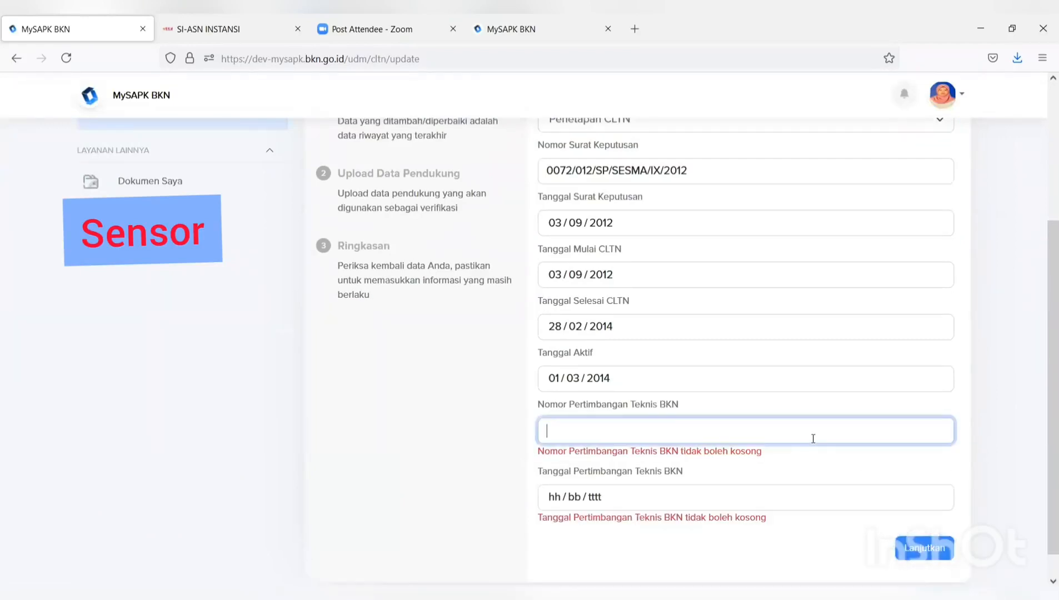
type("99")
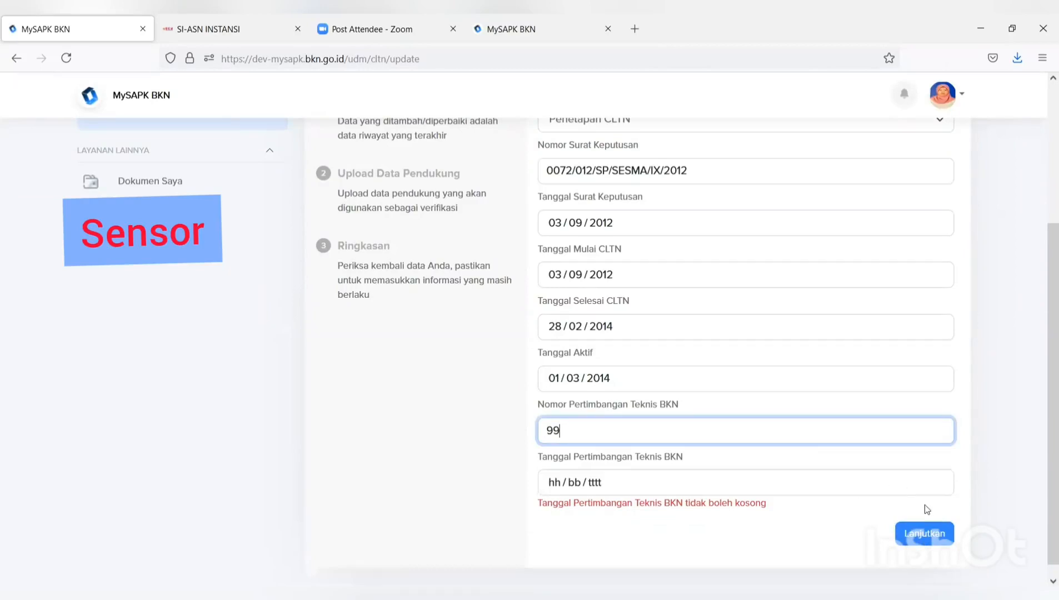
left_click(917, 535)
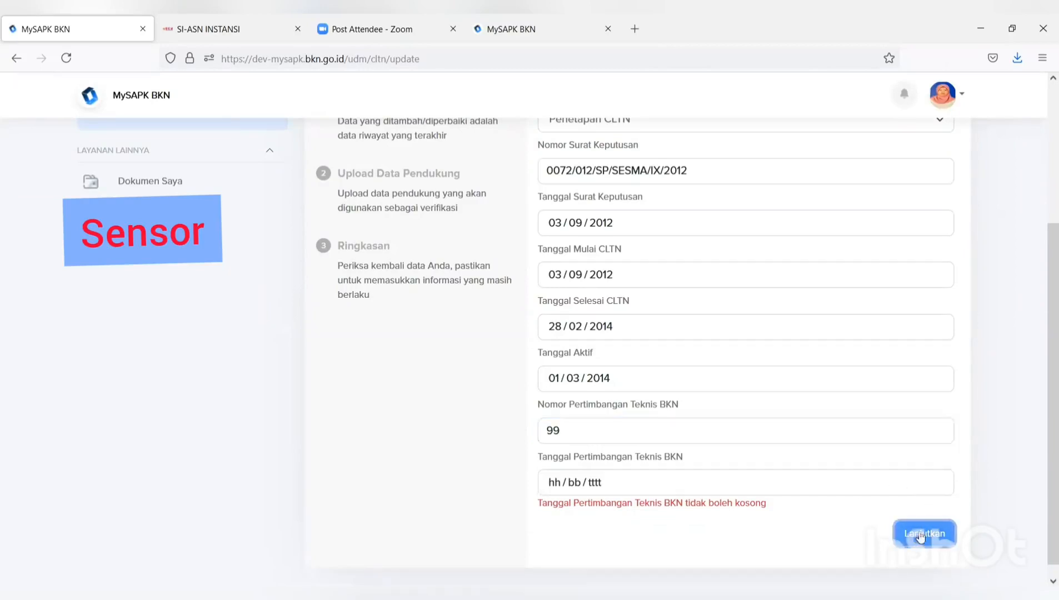
- Set Tanggal Pertimbangan Teknis BKN to 04/07/2021 and proceed to the upload step
scroll(939, 533, "down", 4)
scroll(906, 544, "up", 2)
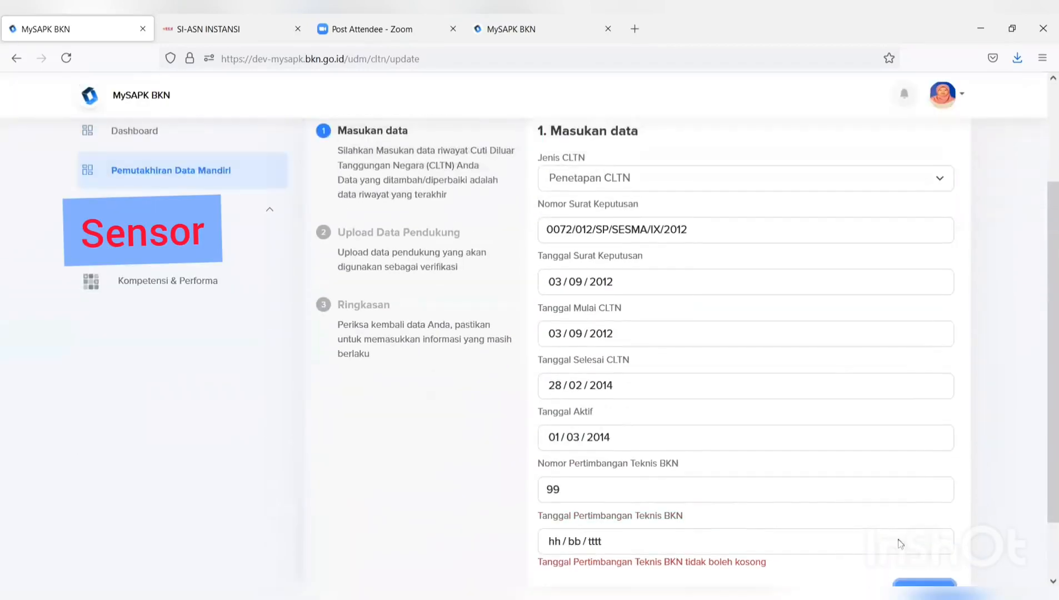
left_click(834, 542)
left_click(561, 439)
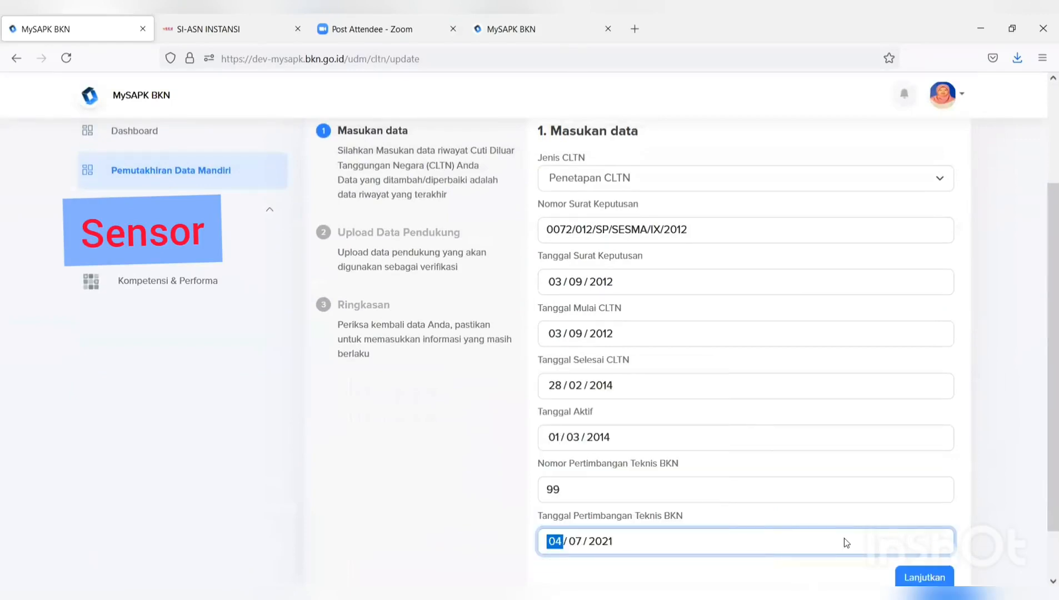
scroll(845, 538, "down", 2)
left_click(929, 522)
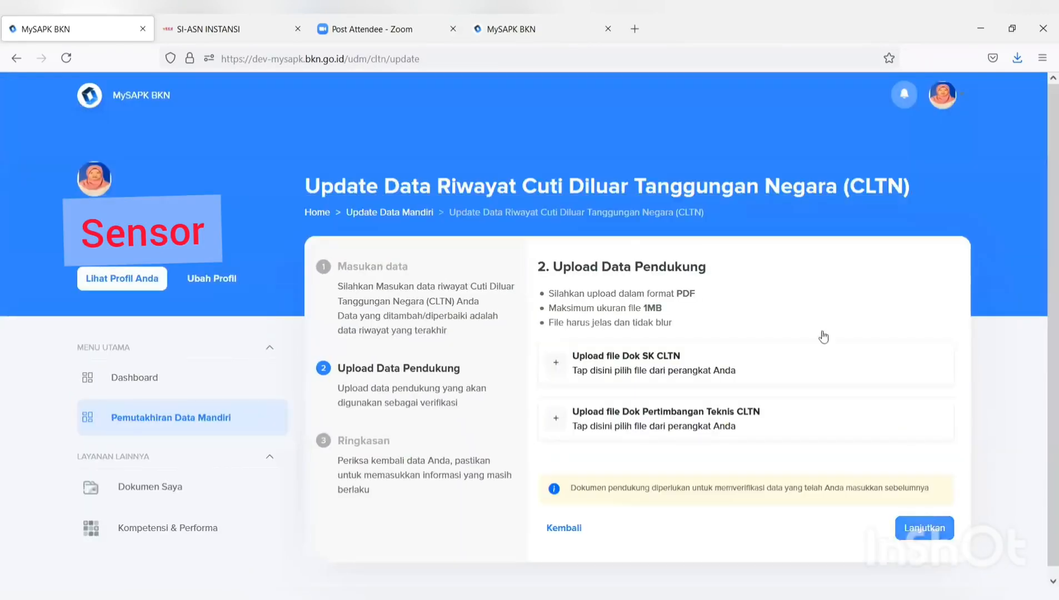
- Attach the FORMULIR TPB PDF for both the SK CLTN and technical review documents
left_click(689, 364)
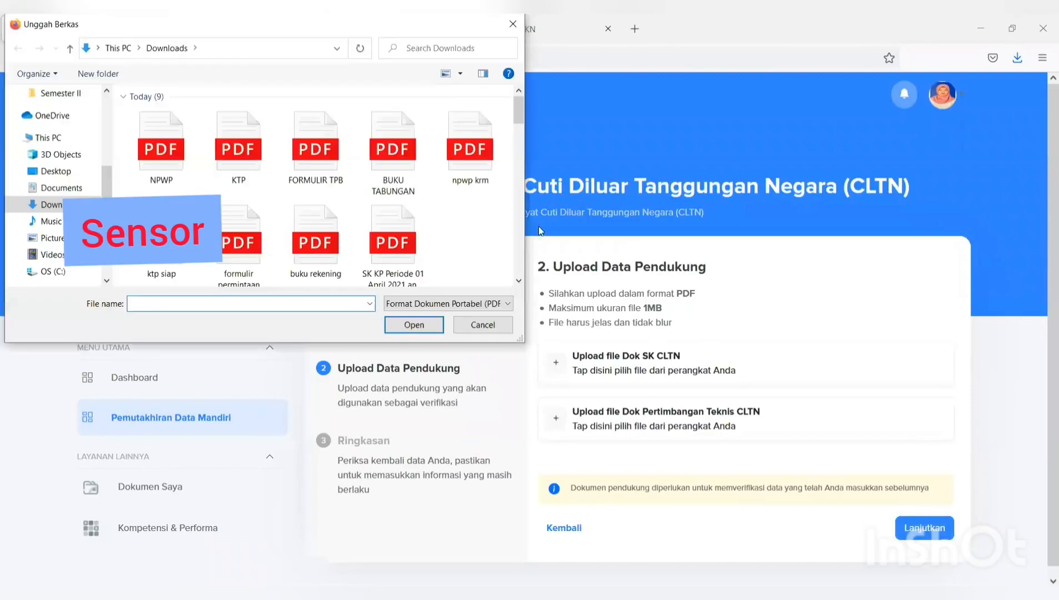
left_click(328, 166)
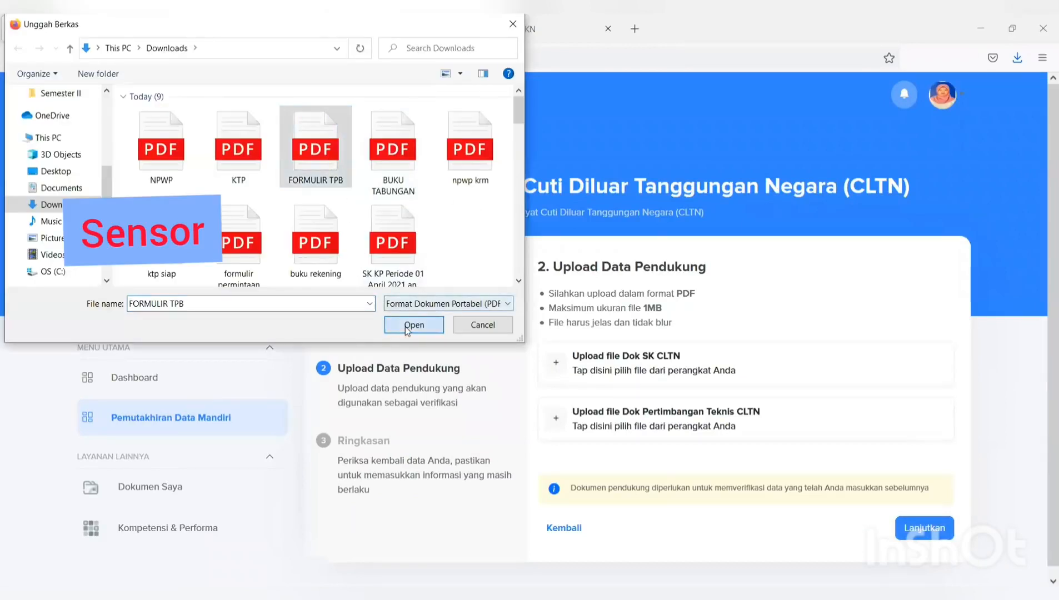
left_click(414, 325)
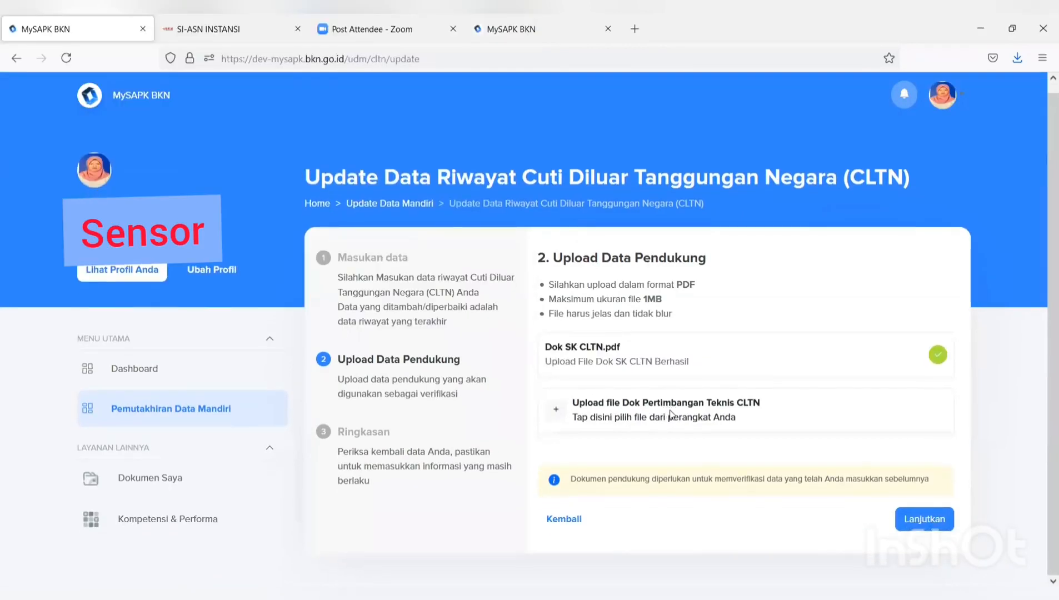
left_click(671, 415)
left_click(320, 167)
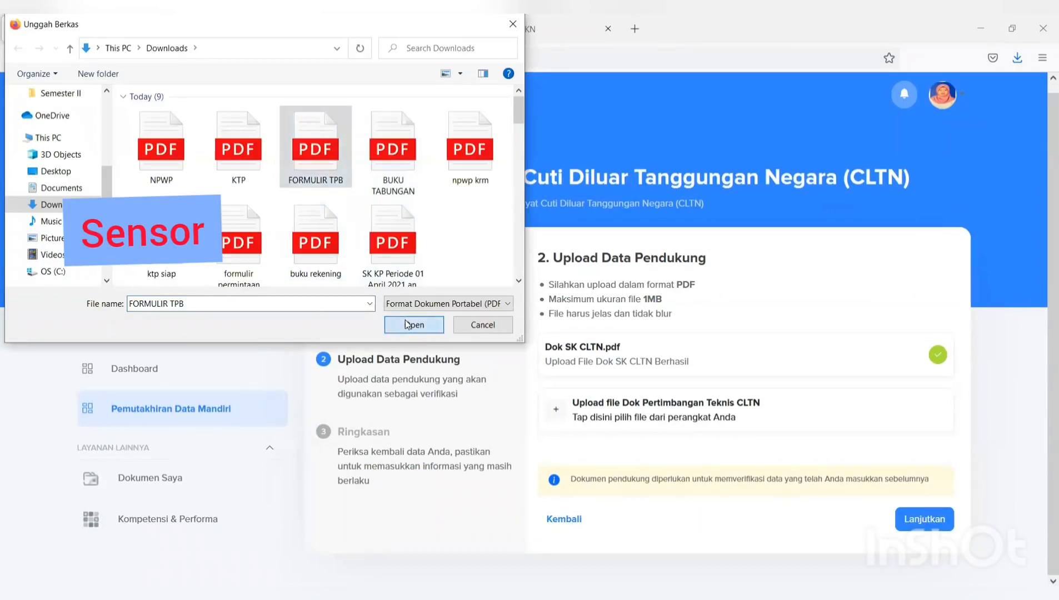
left_click(414, 325)
- Confirm the declaration and submit the CLTN update, acknowledging the success message
left_click(920, 515)
scroll(921, 512, "down", 6)
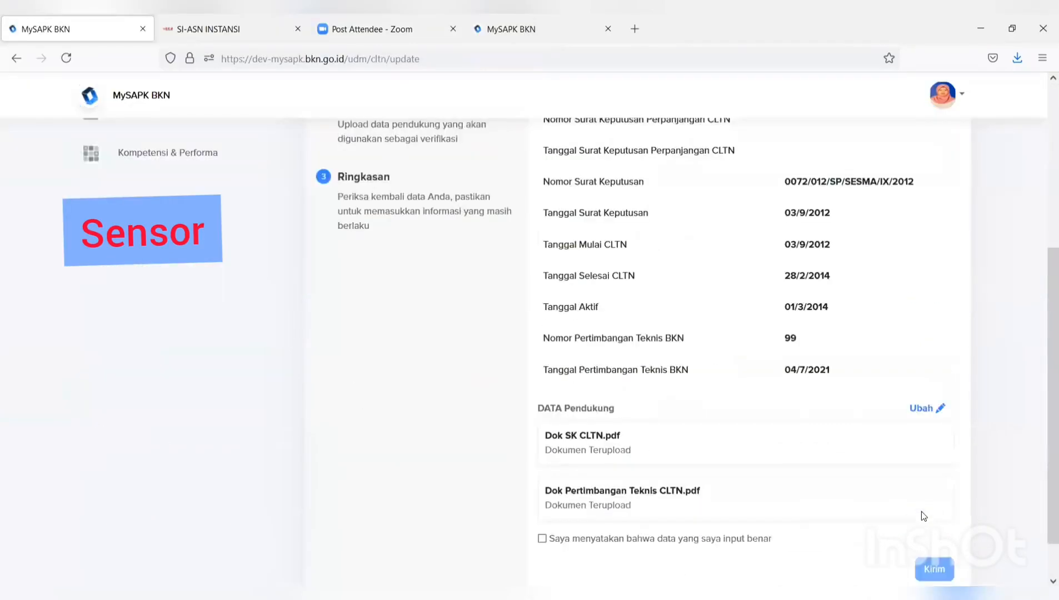
scroll(921, 511, "down", 2)
left_click(543, 488)
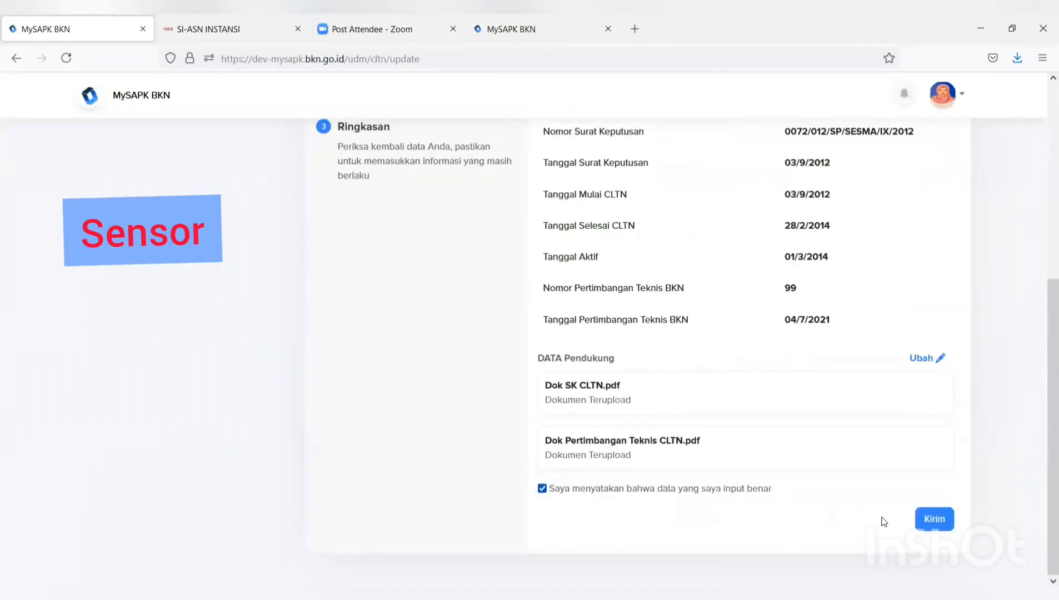
left_click(937, 513)
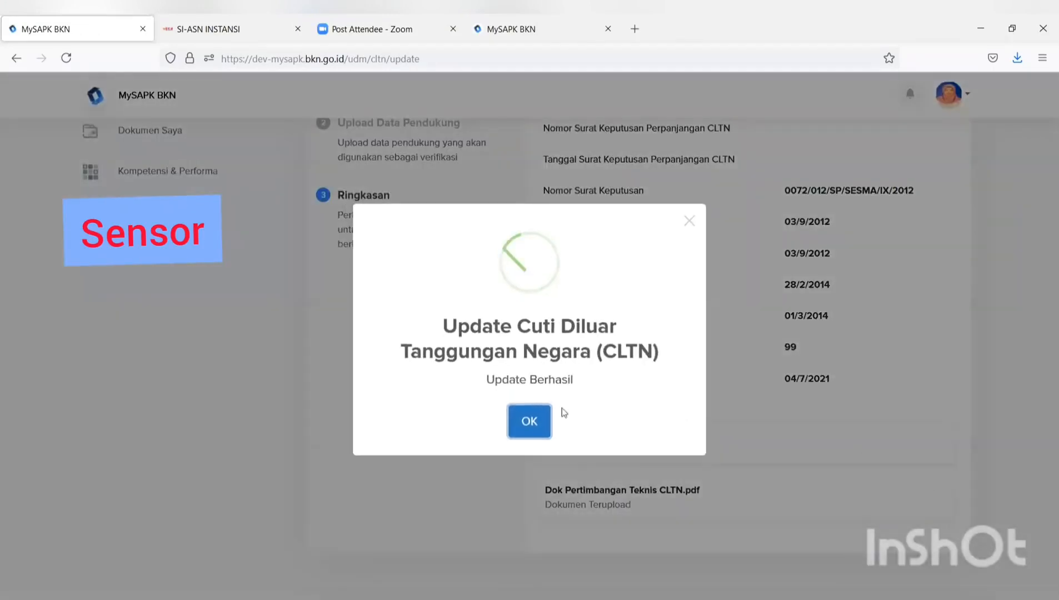
left_click(530, 424)
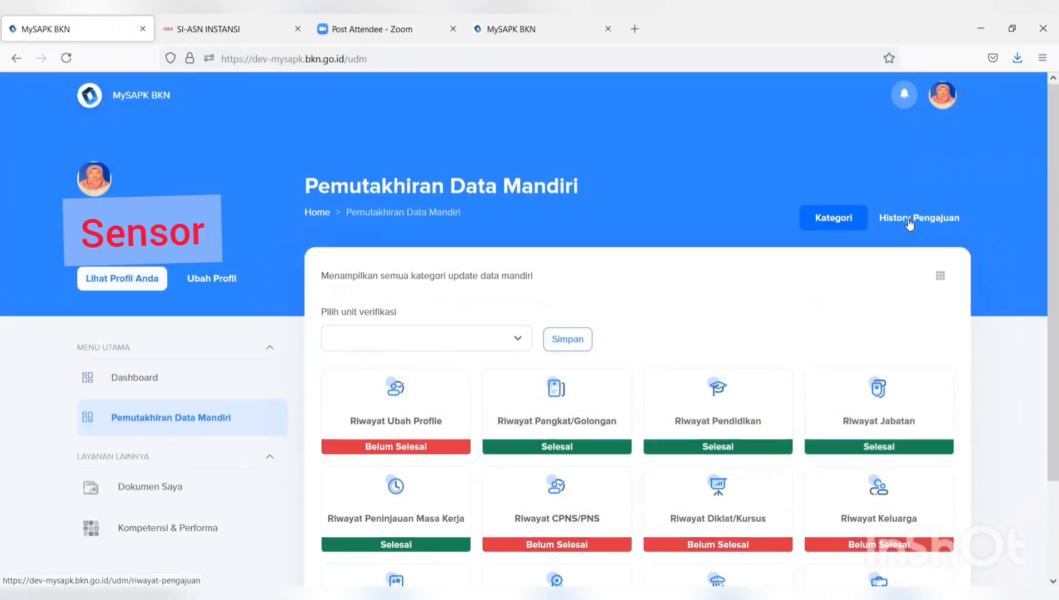
- Review the History Pengajuan list of 2021-7-11 changes, then go to the Dashboard
left_click(910, 219)
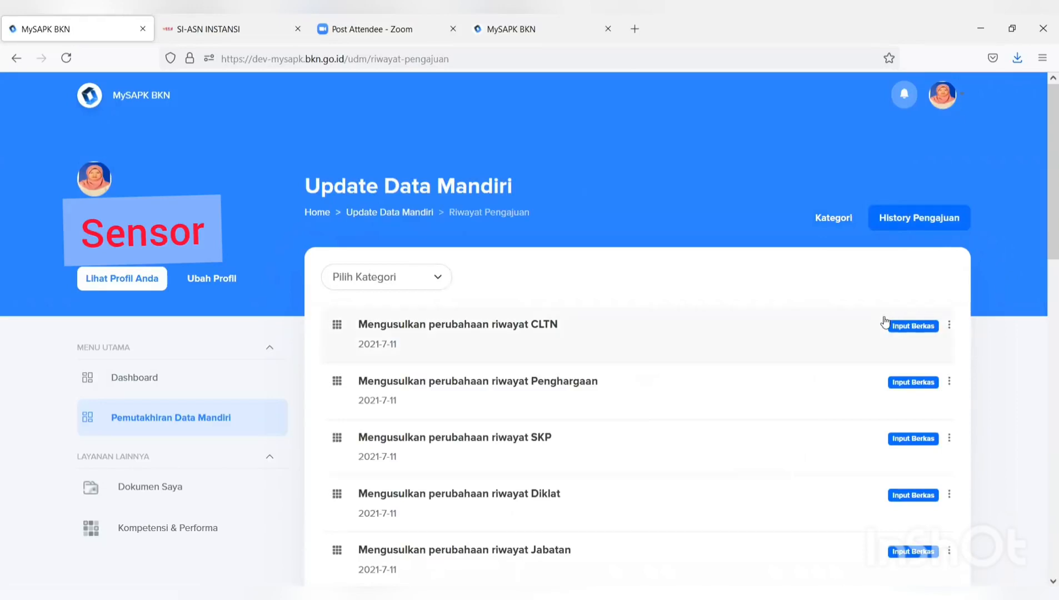
scroll(884, 321, "down", 2)
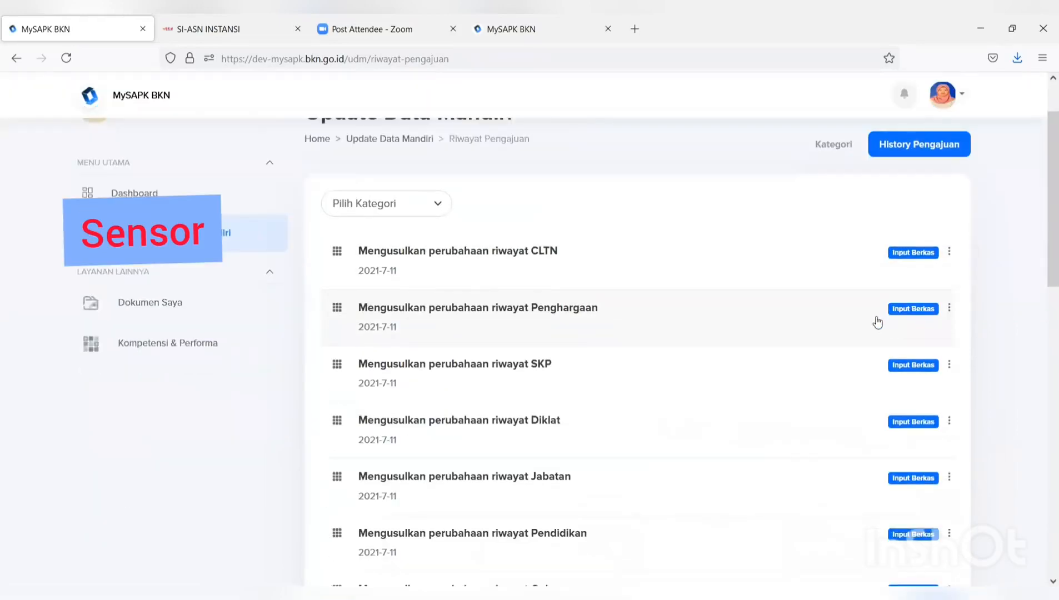
scroll(873, 321, "down", 5)
scroll(869, 323, "up", 7)
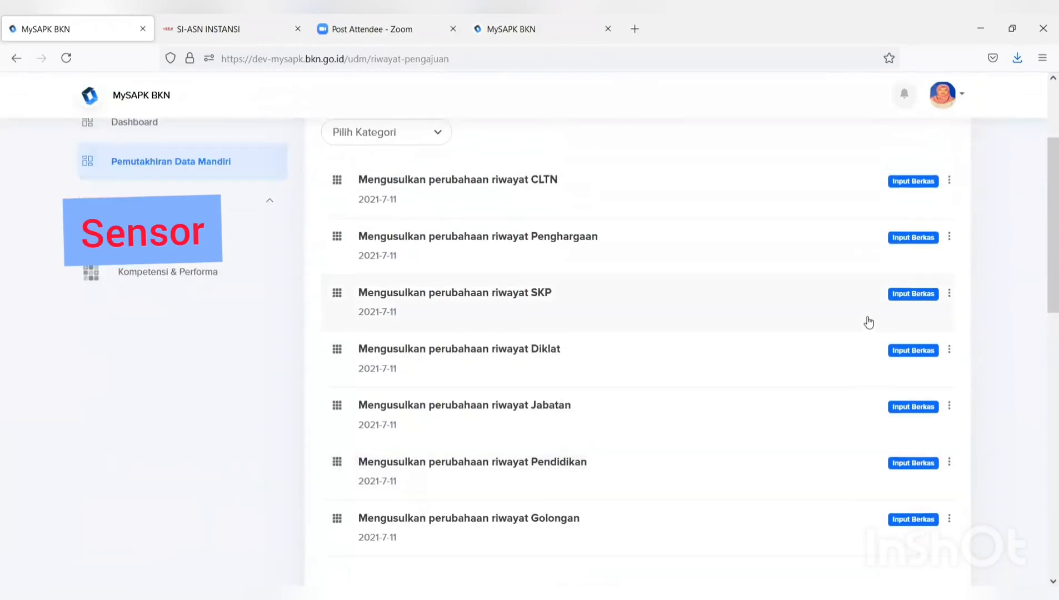
scroll(868, 322, "down", 3)
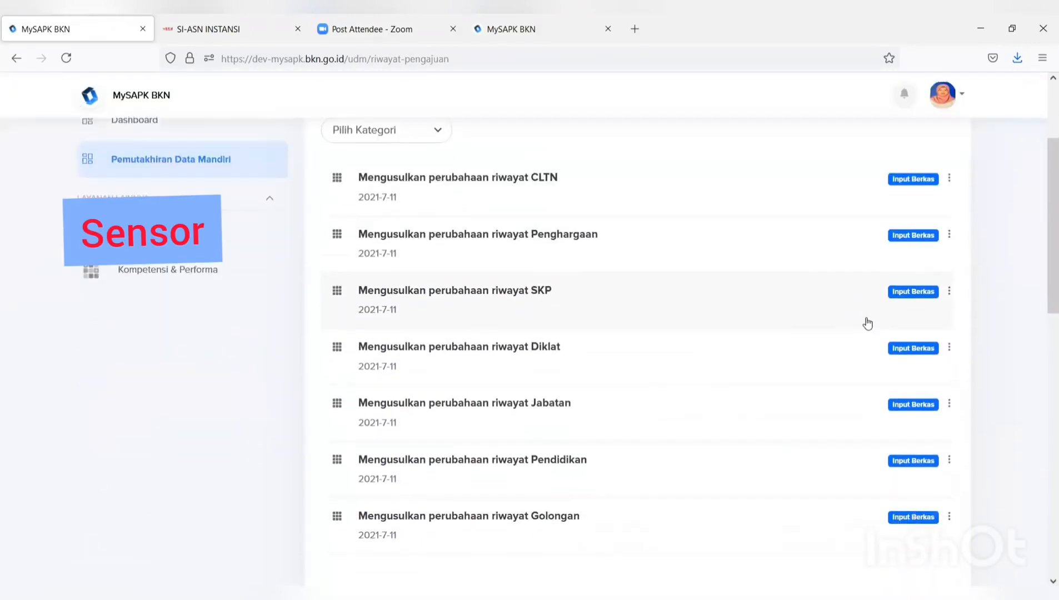
scroll(898, 261, "up", 2)
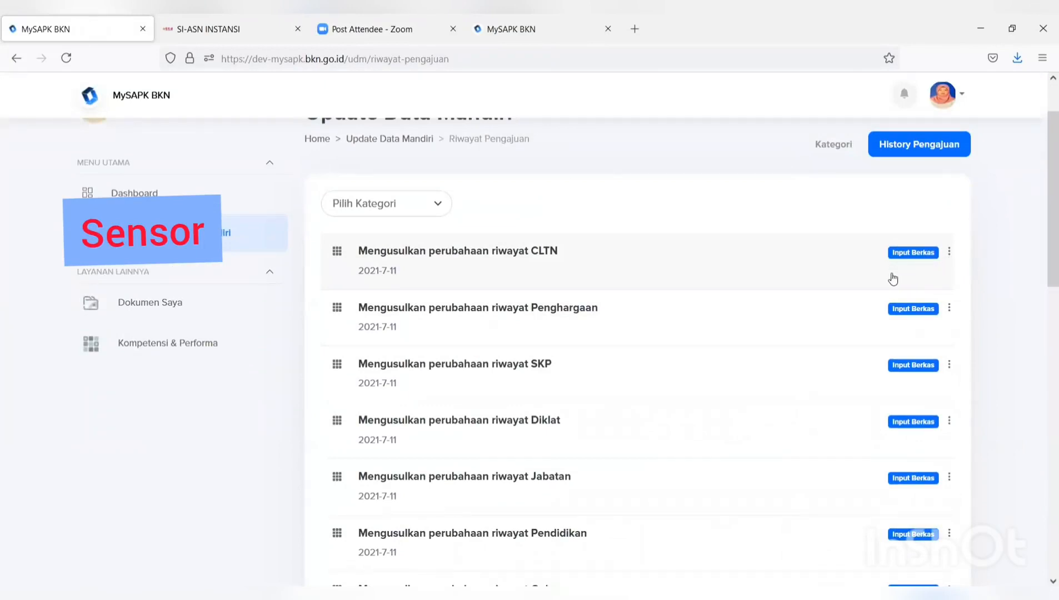
scroll(893, 279, "up", 2)
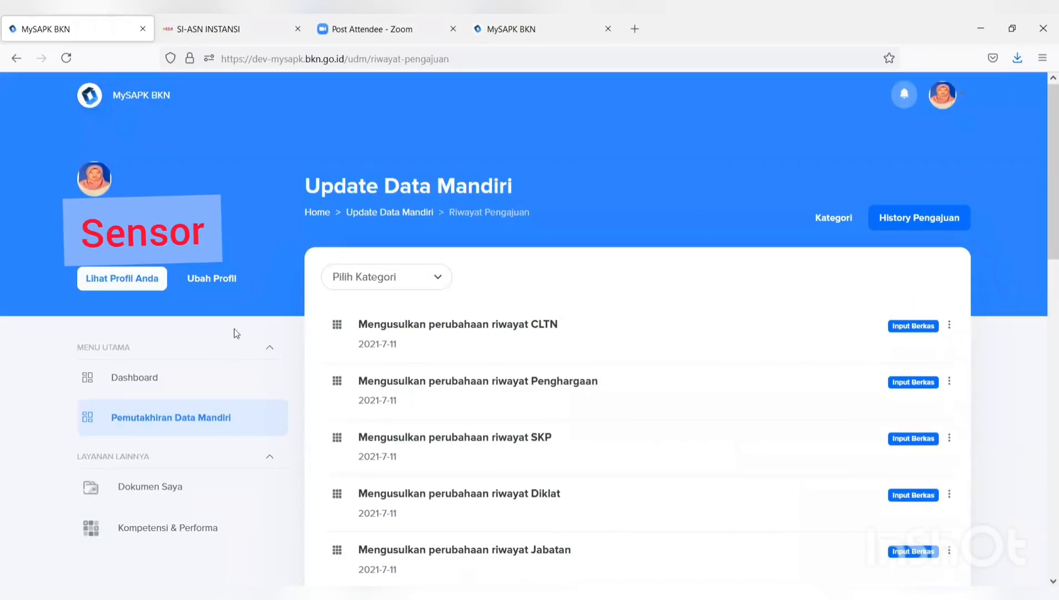
left_click(167, 388)
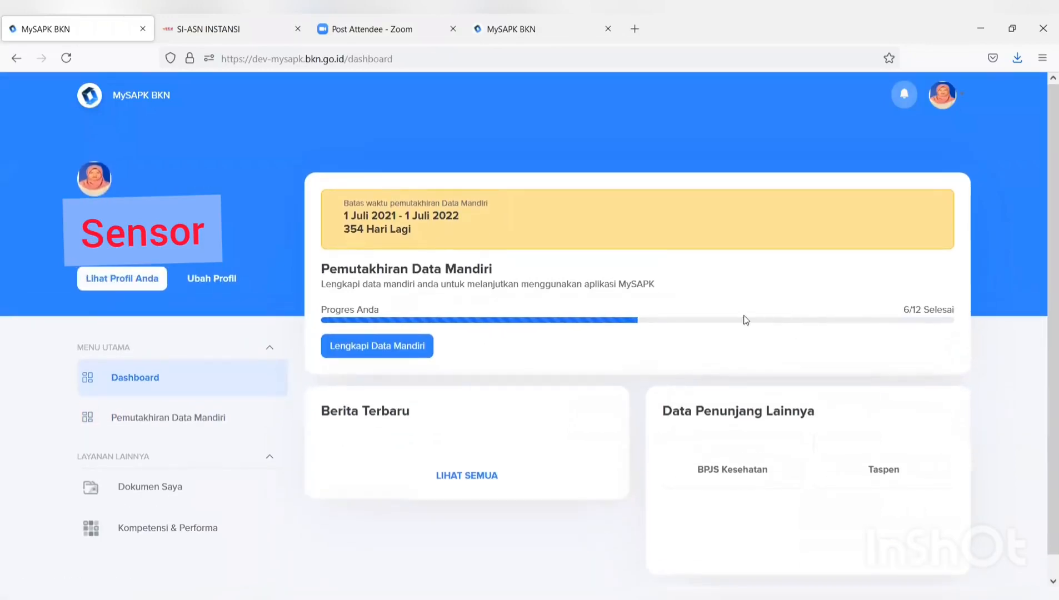
- Check the dashboard's 6/12 progress and browse the Dokumen Saya list
scroll(625, 399, "down", 5)
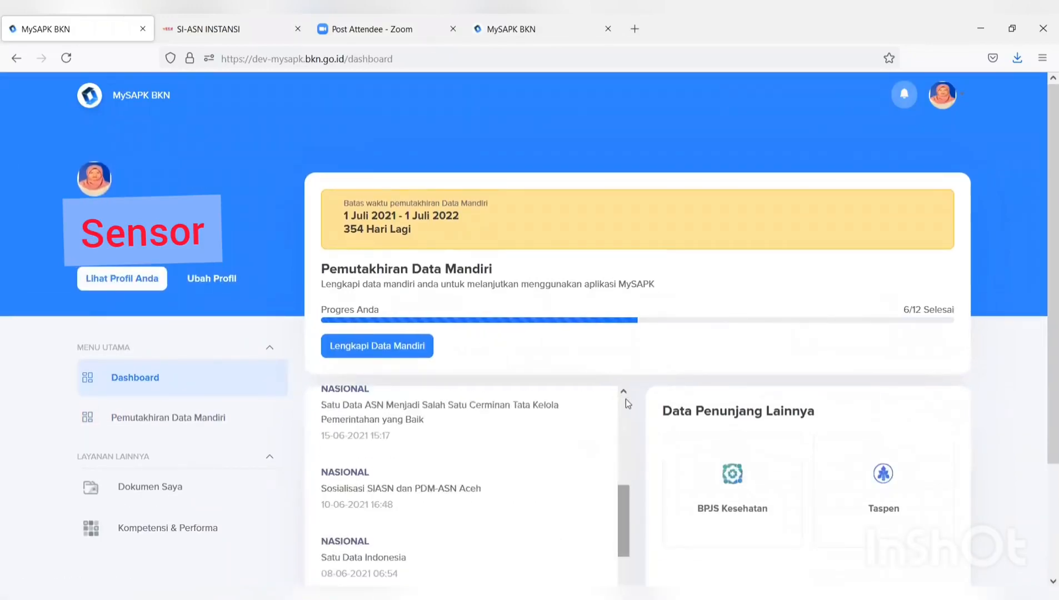
scroll(626, 400, "down", 2)
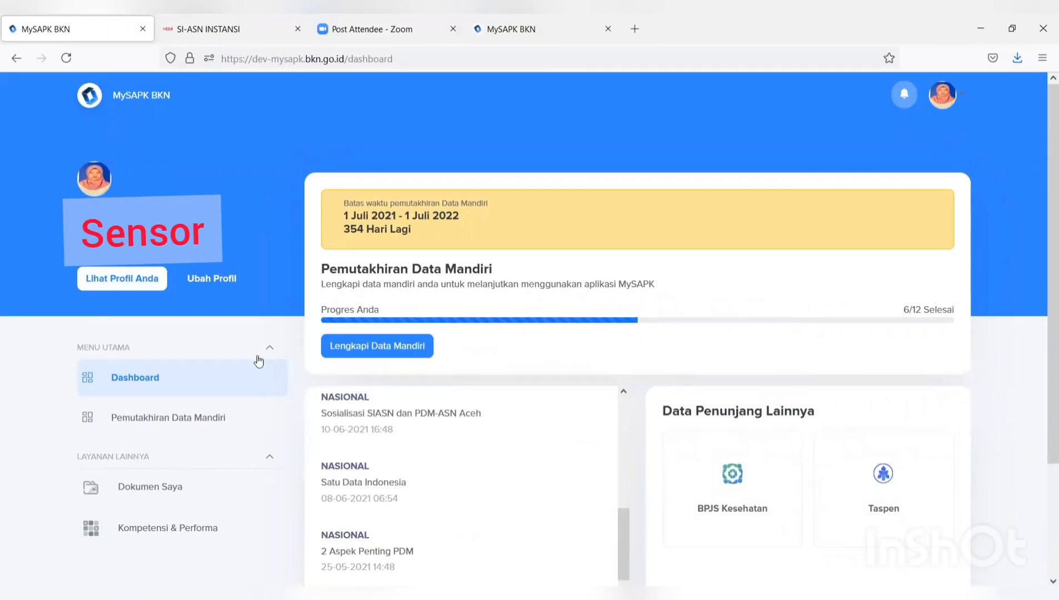
scroll(256, 363, "down", 2)
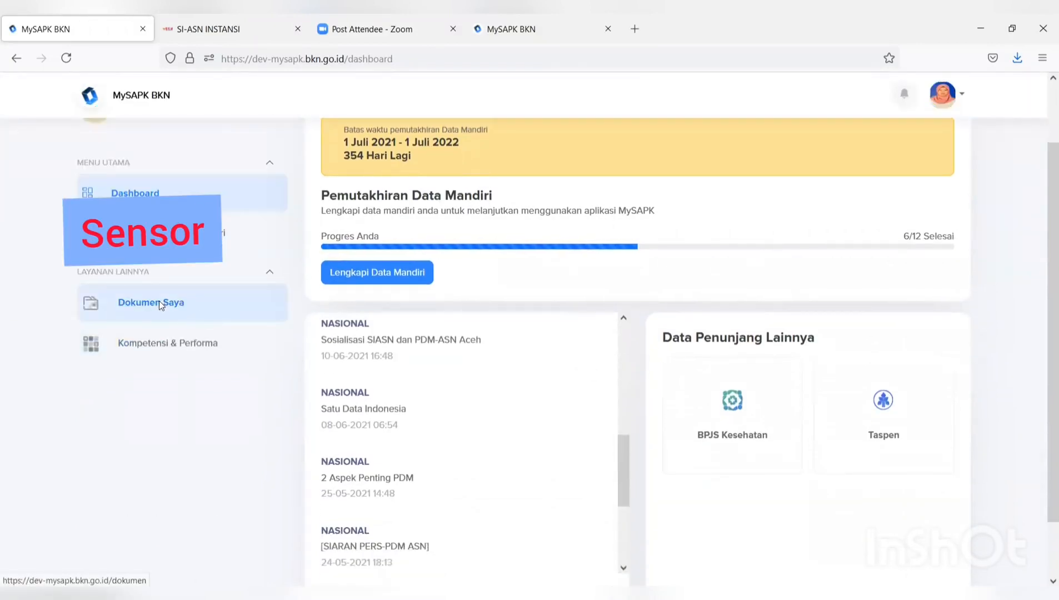
left_click(159, 303)
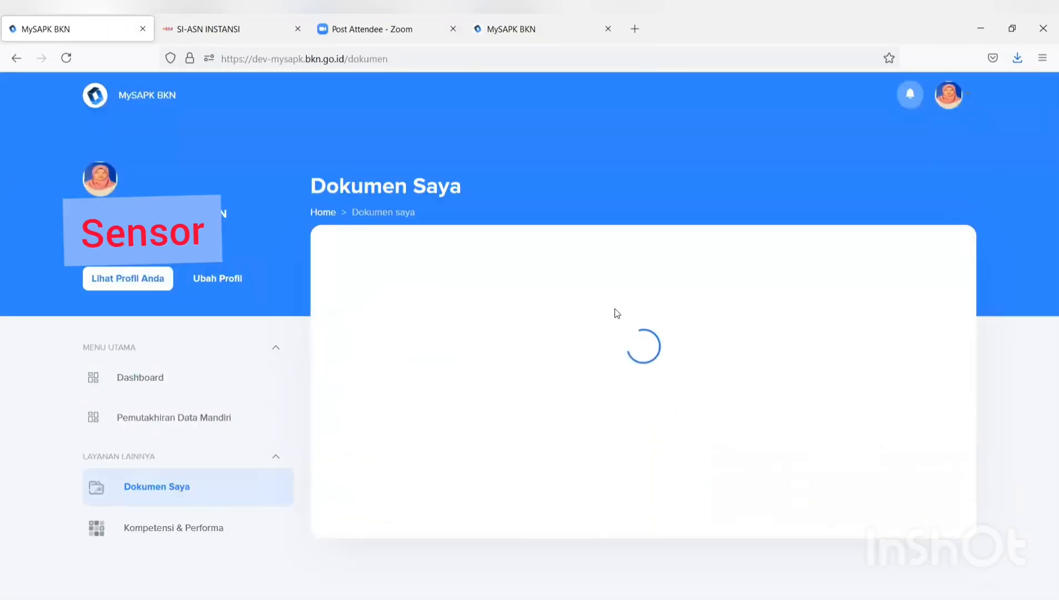
scroll(642, 317, "down", 8)
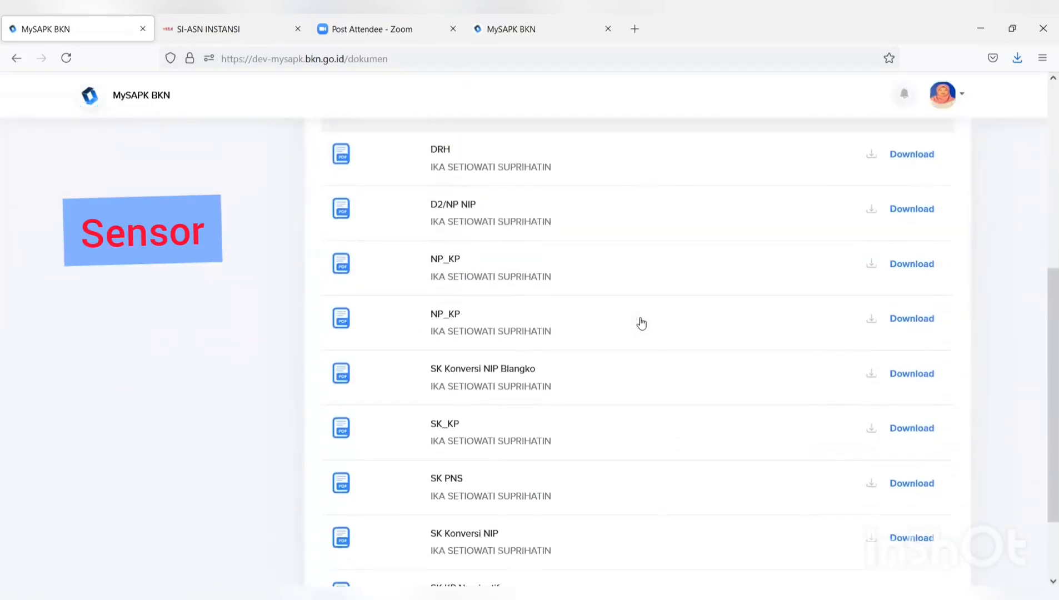
scroll(642, 323, "up", 8)
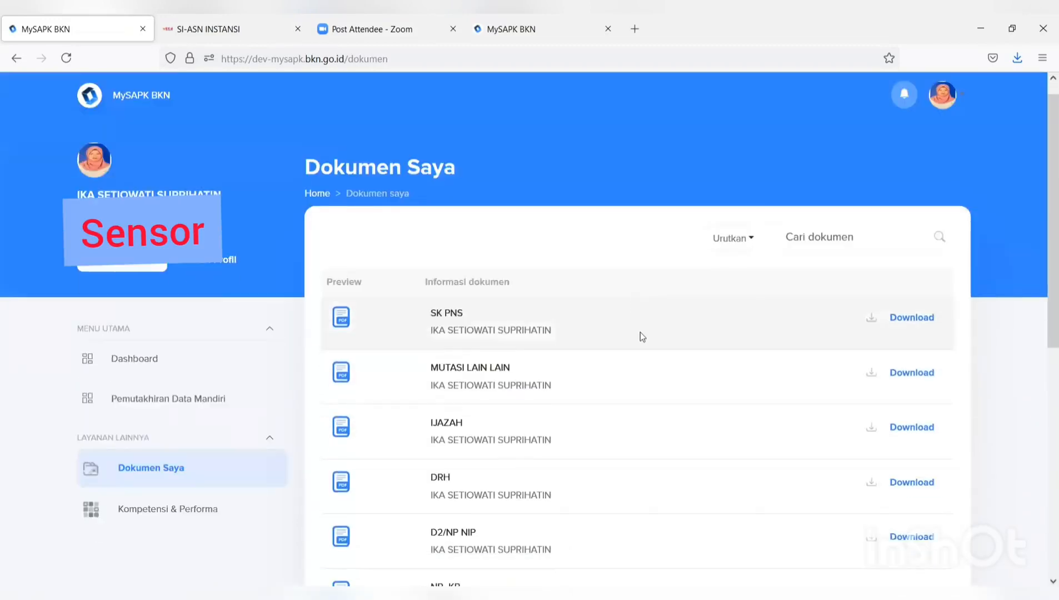
scroll(640, 332, "down", 6)
scroll(640, 346, "down", 1)
scroll(641, 346, "up", 1)
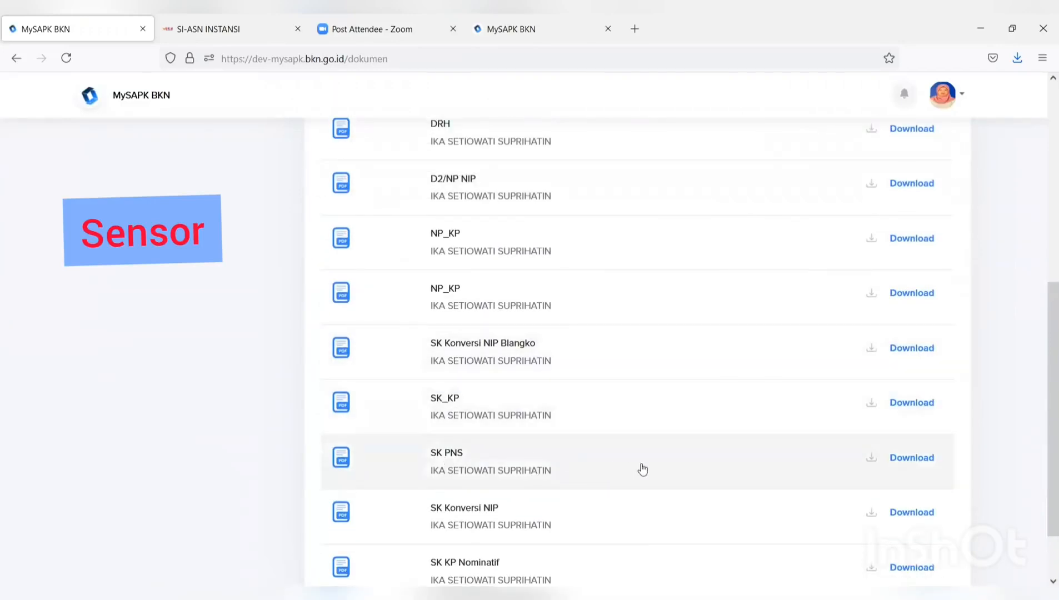
scroll(645, 468, "down", 1)
scroll(649, 469, "up", 10)
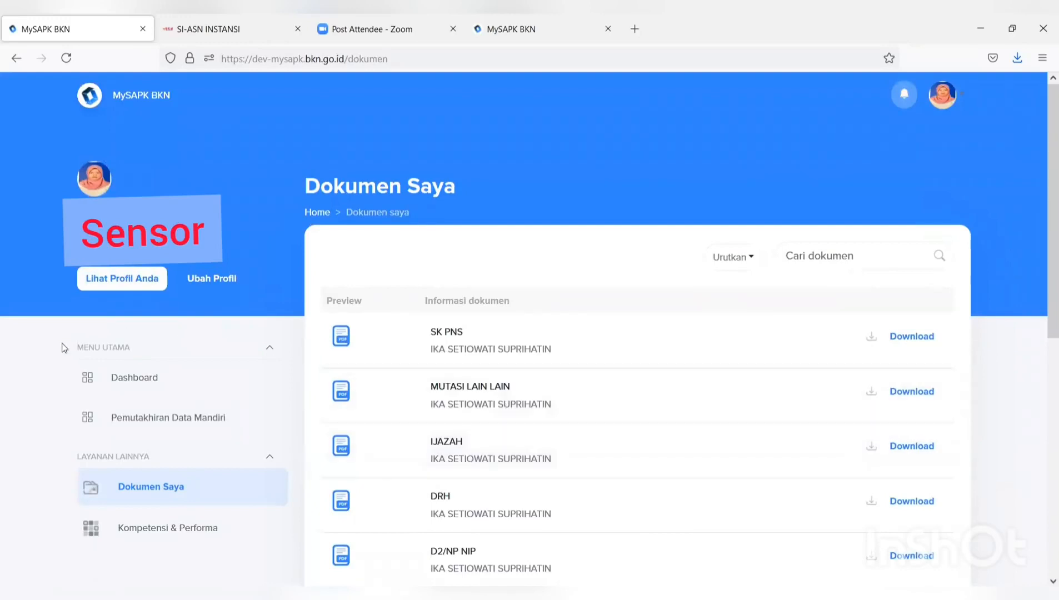
- Return to the Pemutakhiran Data Mandiri overview showing six categories Selesai
left_click(225, 421)
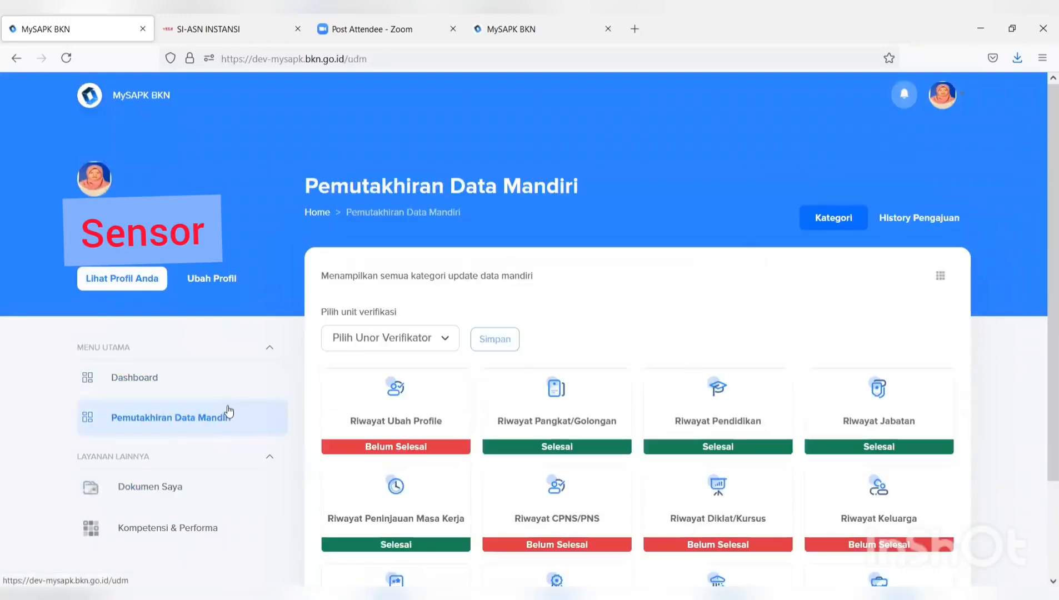
scroll(506, 332, "down", 3)
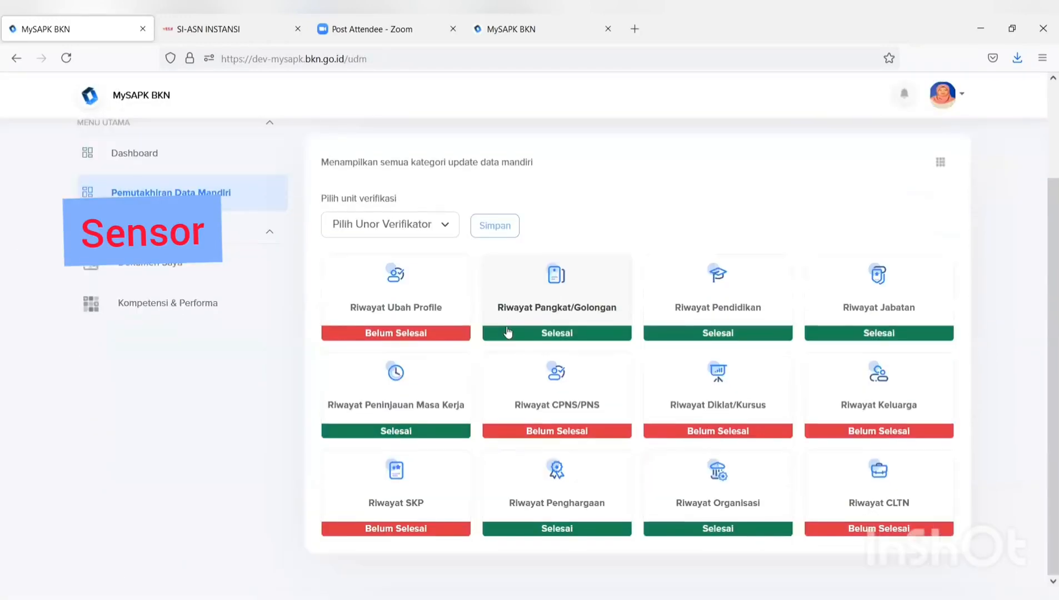
scroll(508, 332, "up", 3)
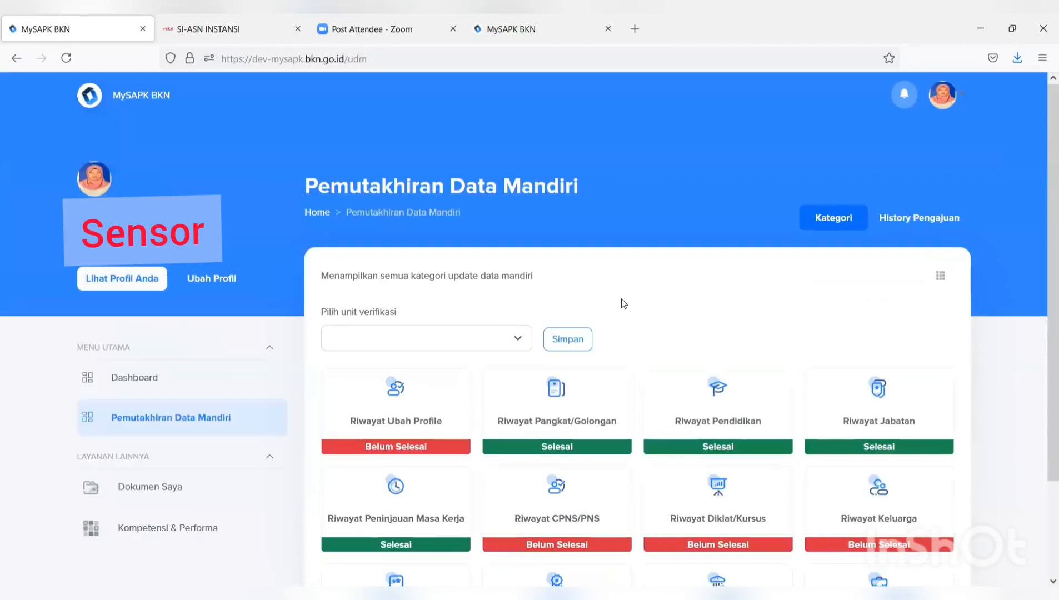